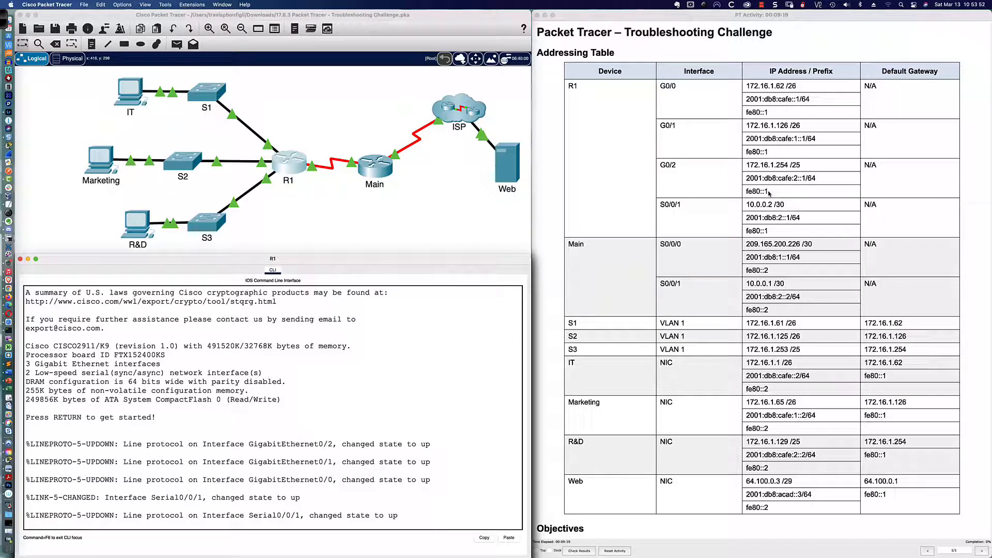
Step: Scroll through the troubleshooting challenge PDF to read its instructions
scroll(769, 194, down, 5)
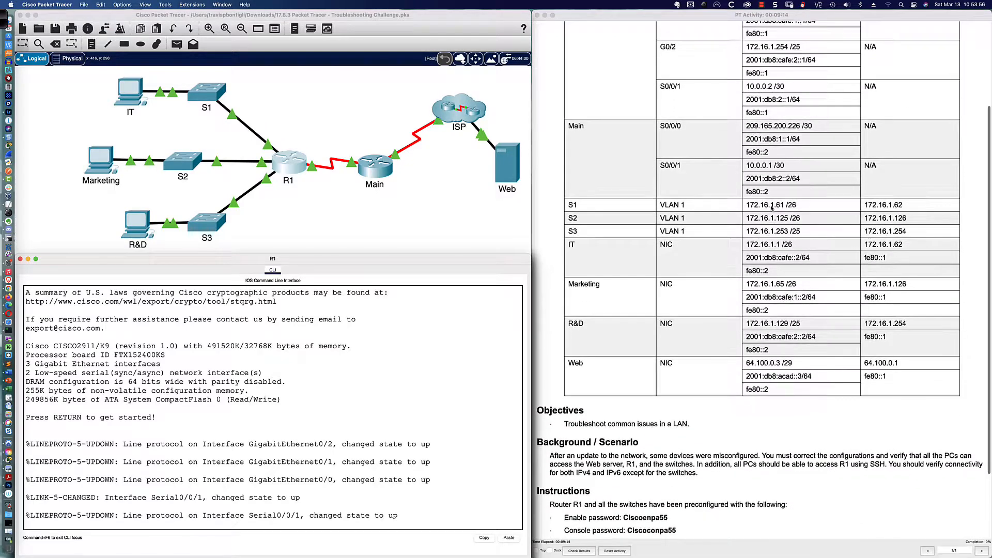
scroll(770, 196, down, 2)
scroll(772, 208, down, 3)
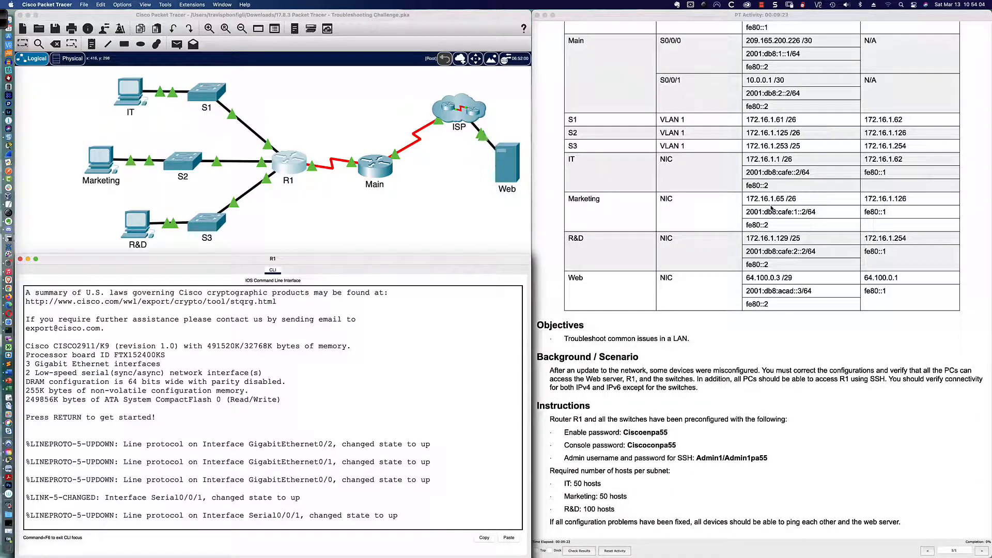
scroll(772, 208, up, 1)
scroll(772, 208, up, 5)
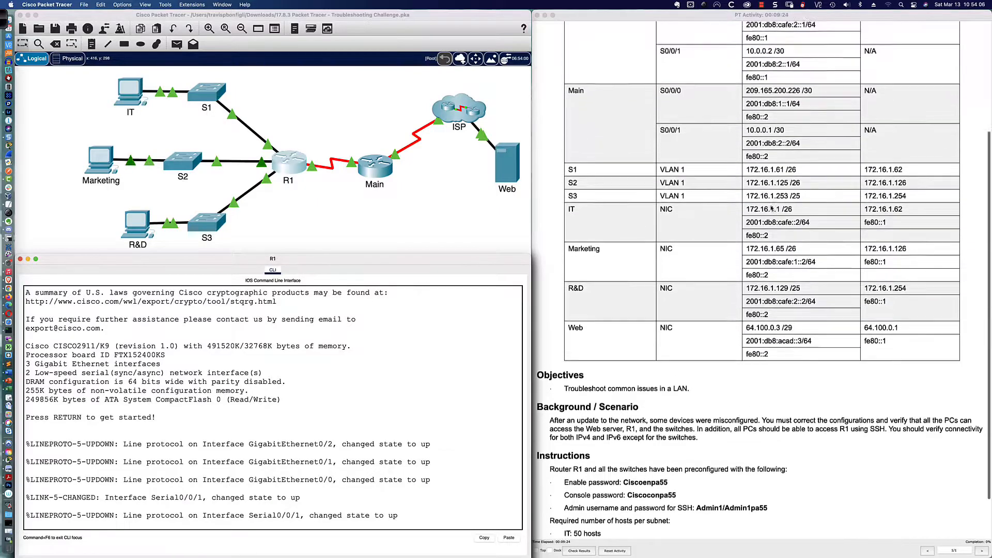
scroll(772, 207, up, 10)
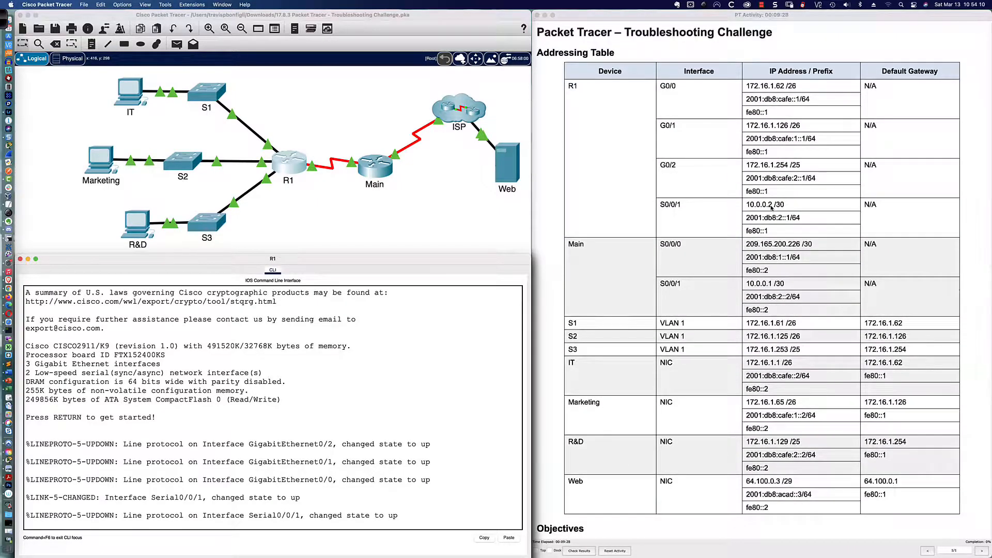
scroll(770, 195, down, 1)
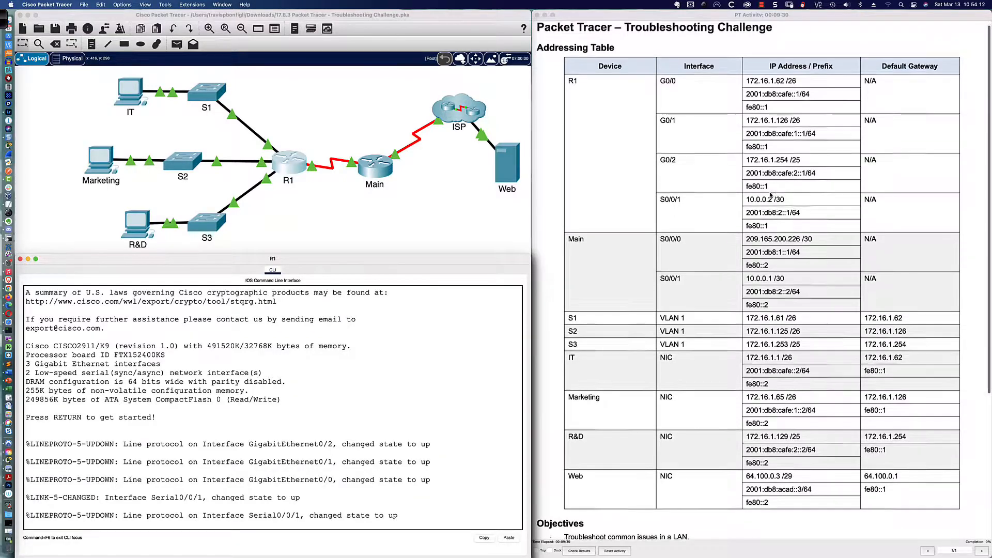
scroll(770, 196, down, 5)
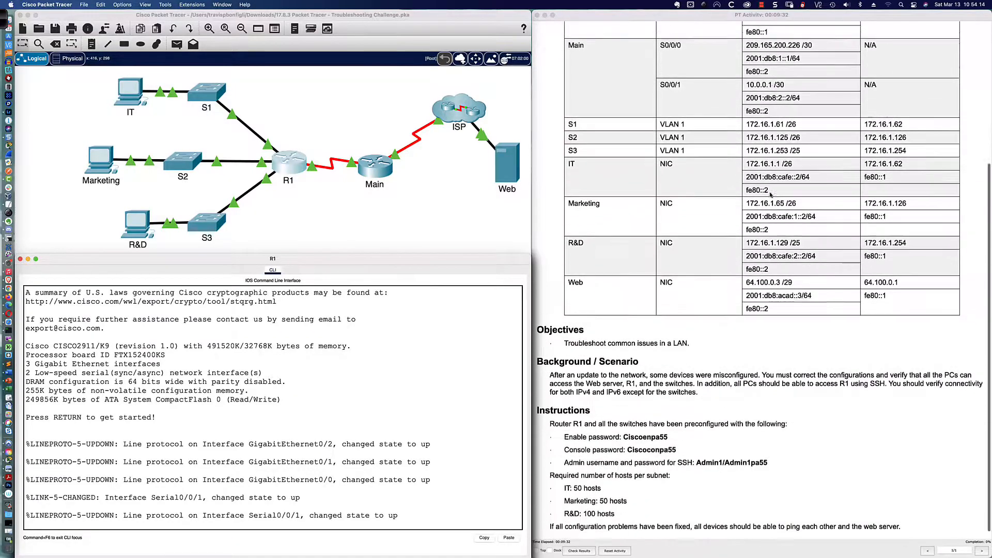
scroll(771, 193, down, 2)
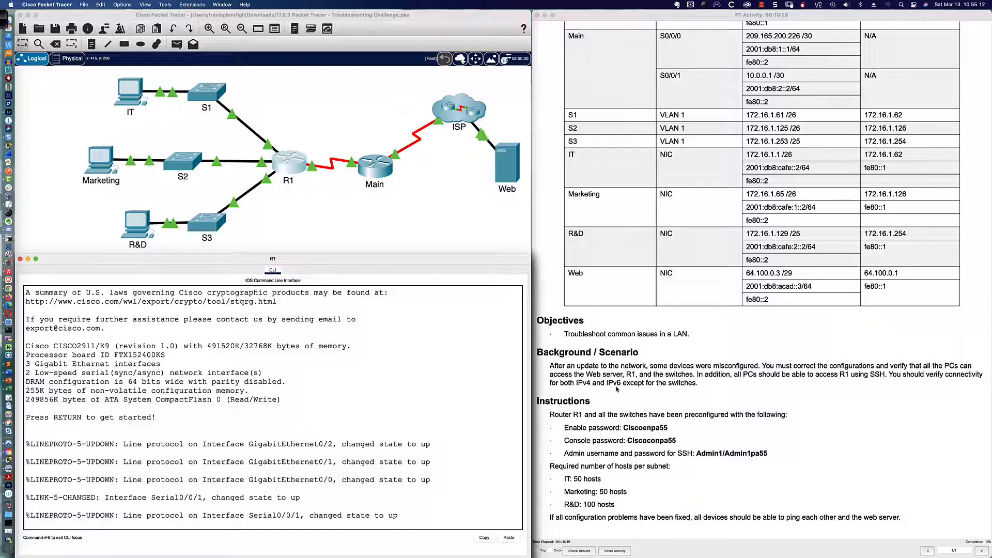
Step: Highlight the note excluding switches and the required hosts per subnet in the PDF
drag(623, 385, 700, 387)
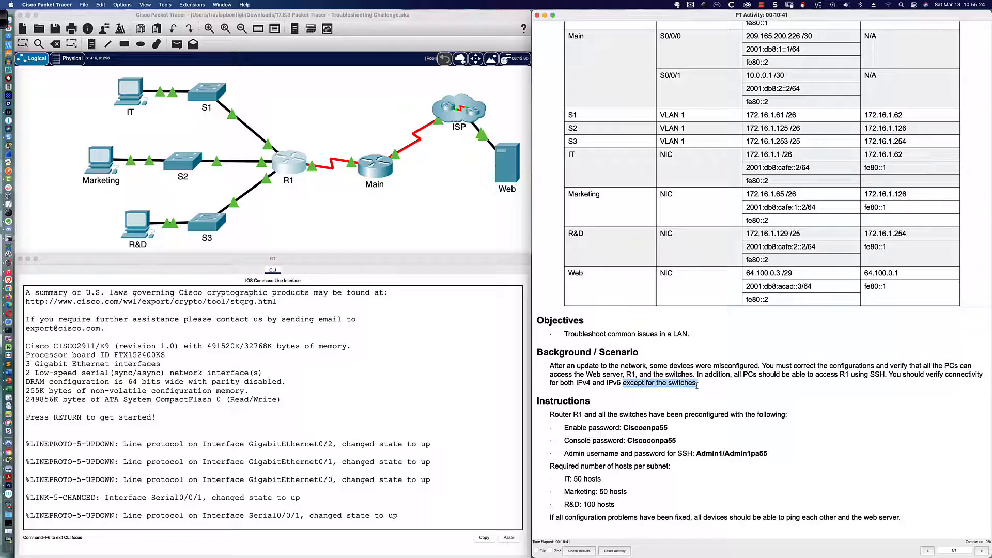
click(704, 387)
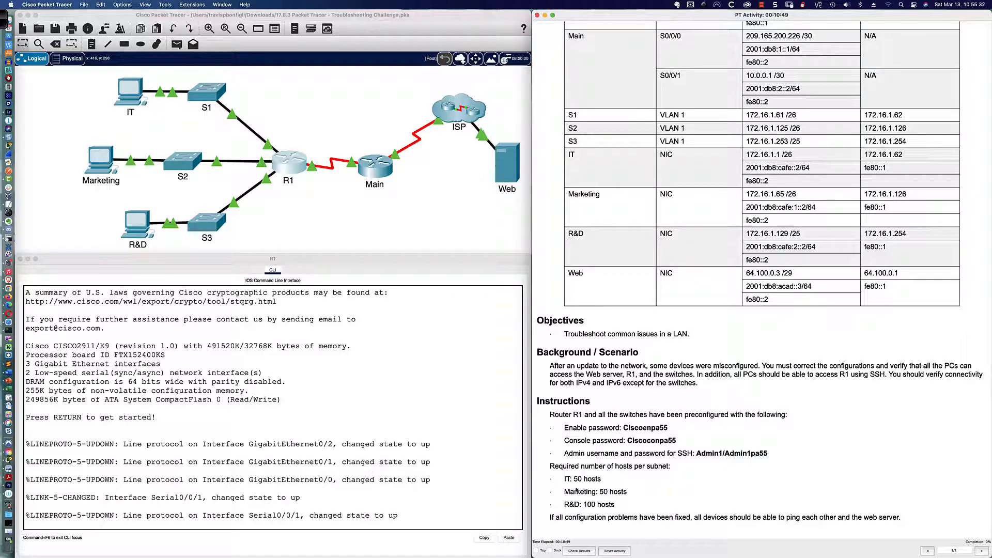
drag(562, 475, 627, 500)
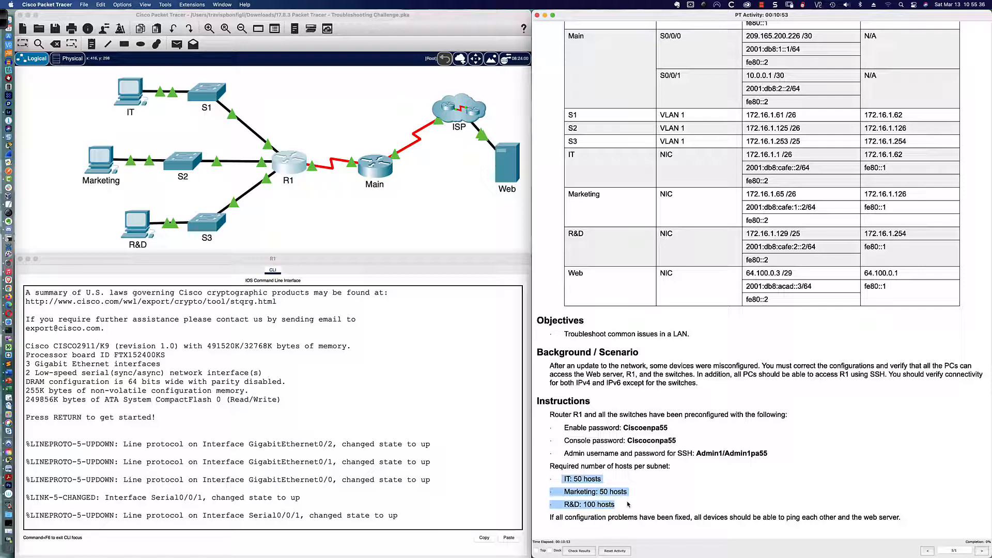
click(612, 479)
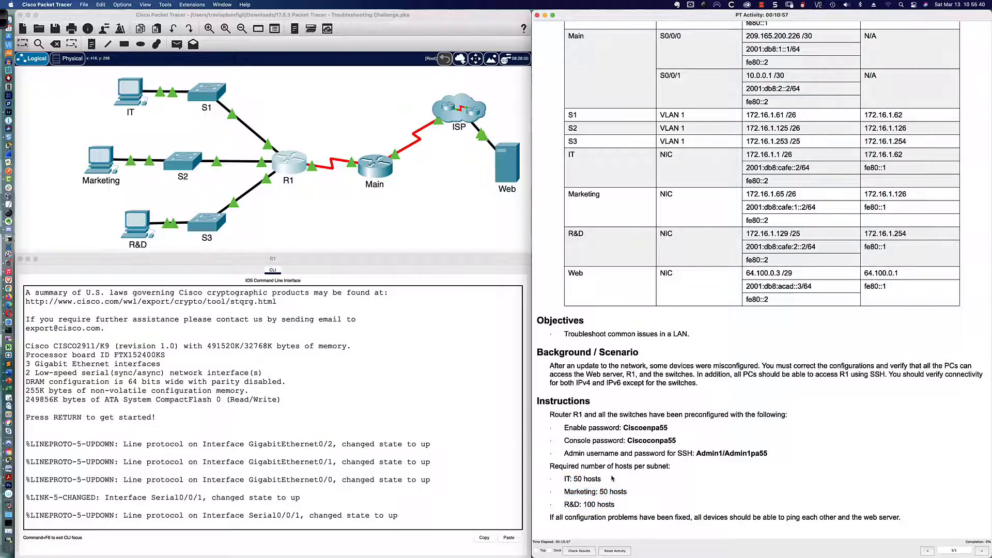
scroll(615, 455, up, 10)
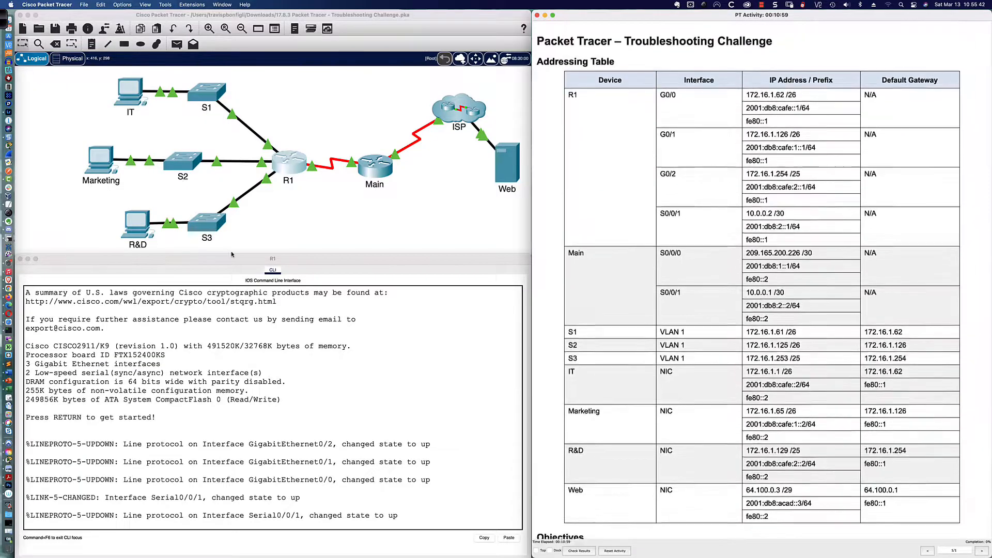
Step: Bring up the IT PC's Command Prompt and check IT's row in the addressing table
click(131, 91)
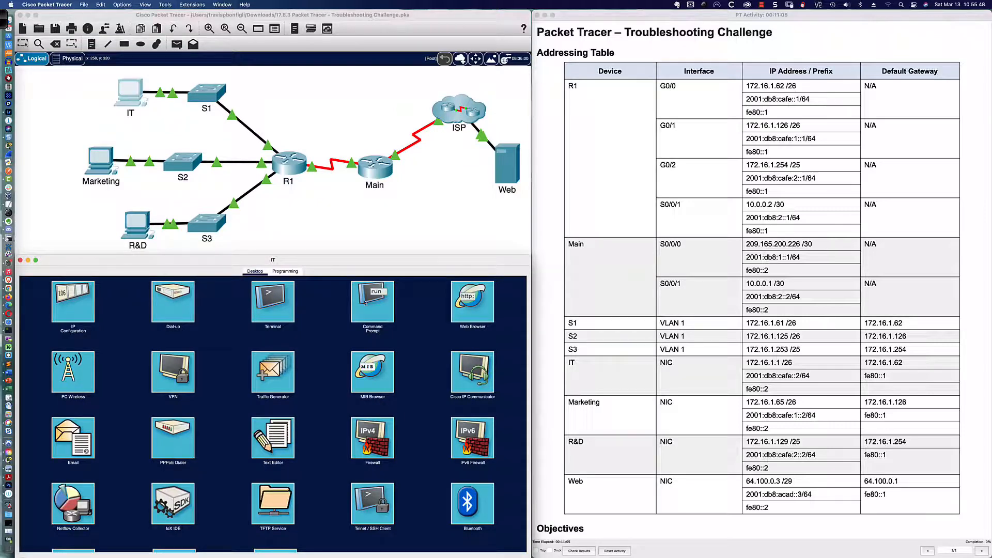
click(368, 303)
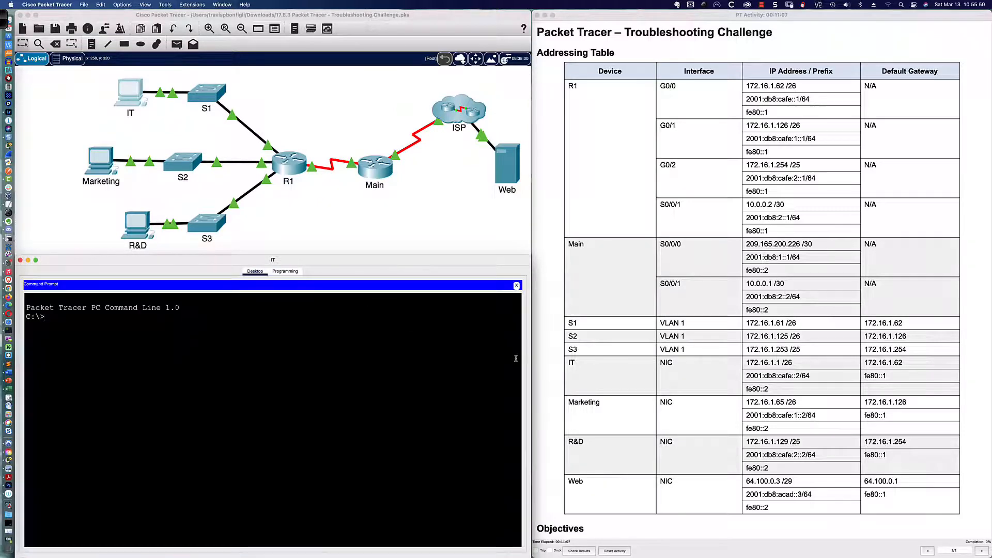
drag(568, 363, 687, 372)
click(713, 368)
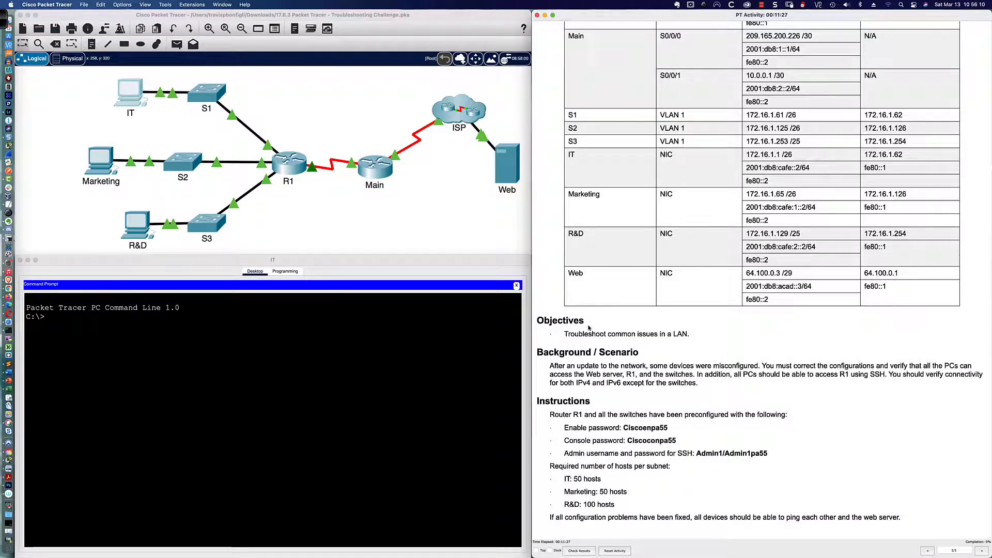
Step: Ping gateway 172.16.1.62 from the IT PC; all four requests time out
scroll(594, 332, up, 5)
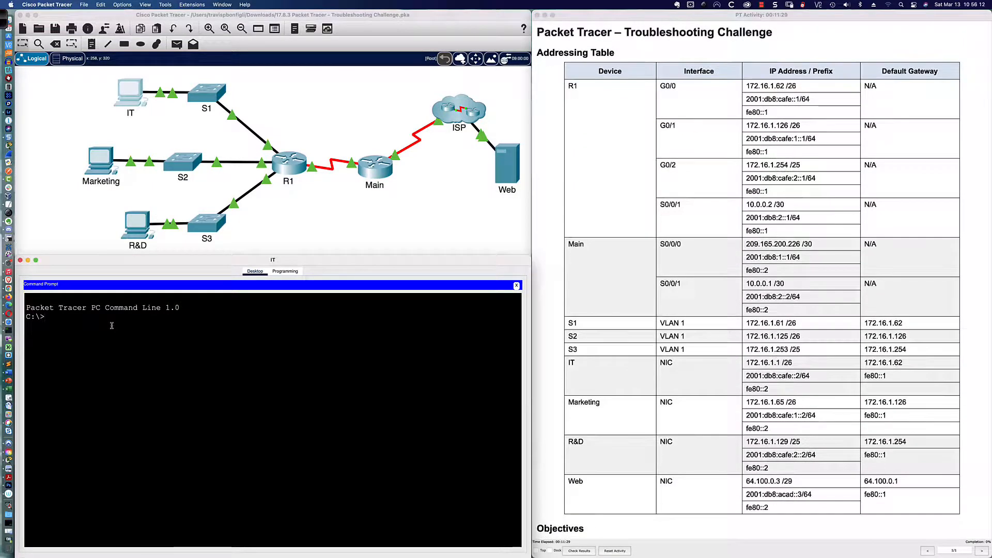
click(112, 326)
text(ping 172.16.)
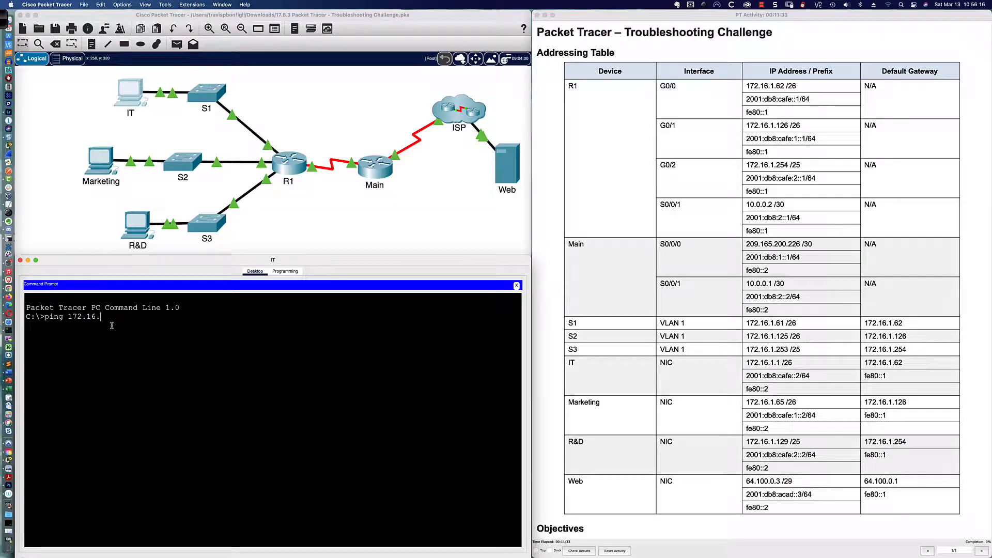
text(1.)
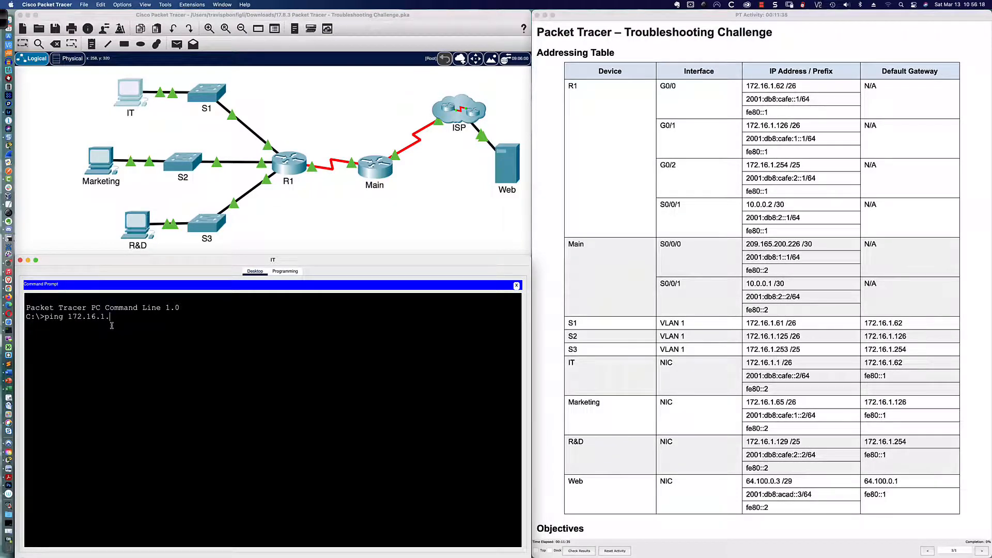
text(62)
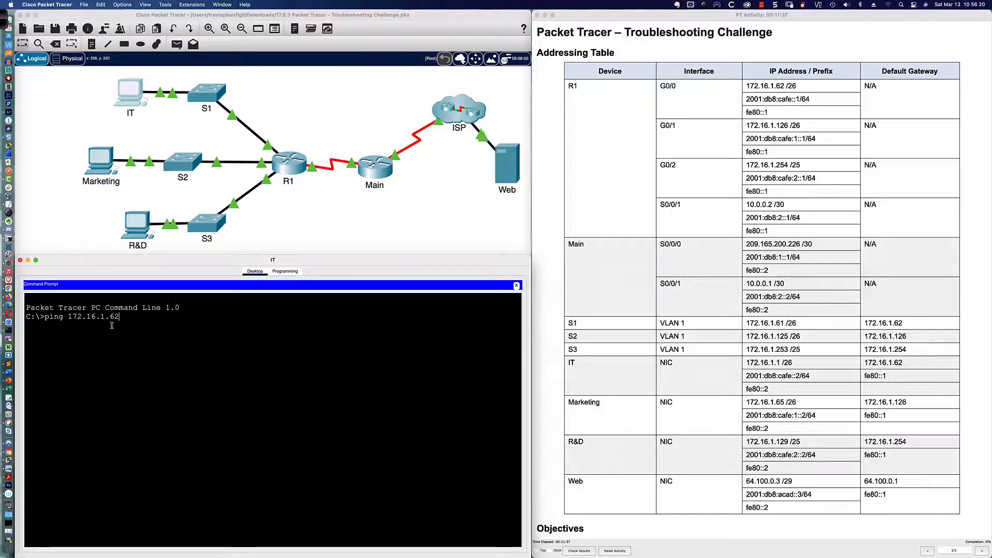
key(Return)
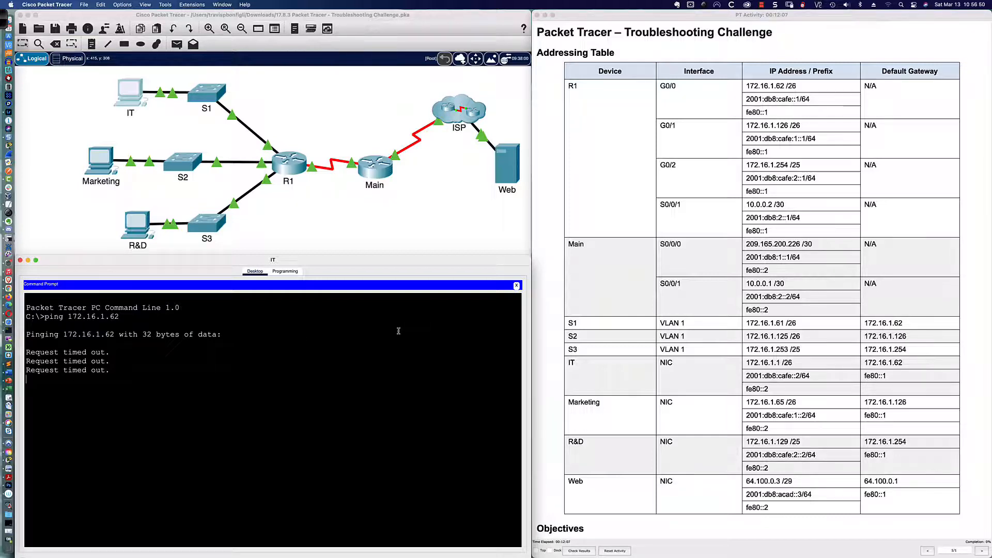
click(516, 285)
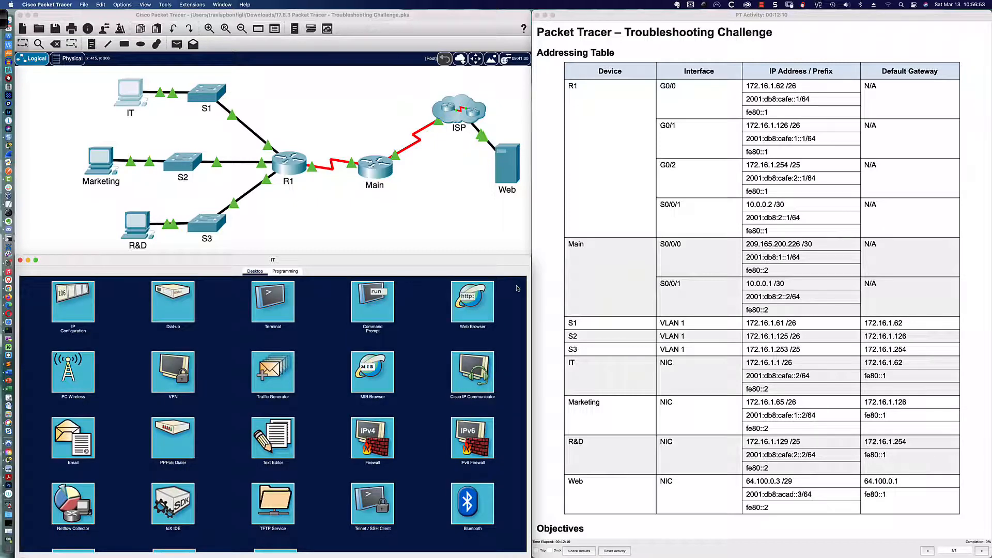
Step: Change the IT PC's IPv4 address to 172.16.1.1 in its IP Configuration
click(71, 304)
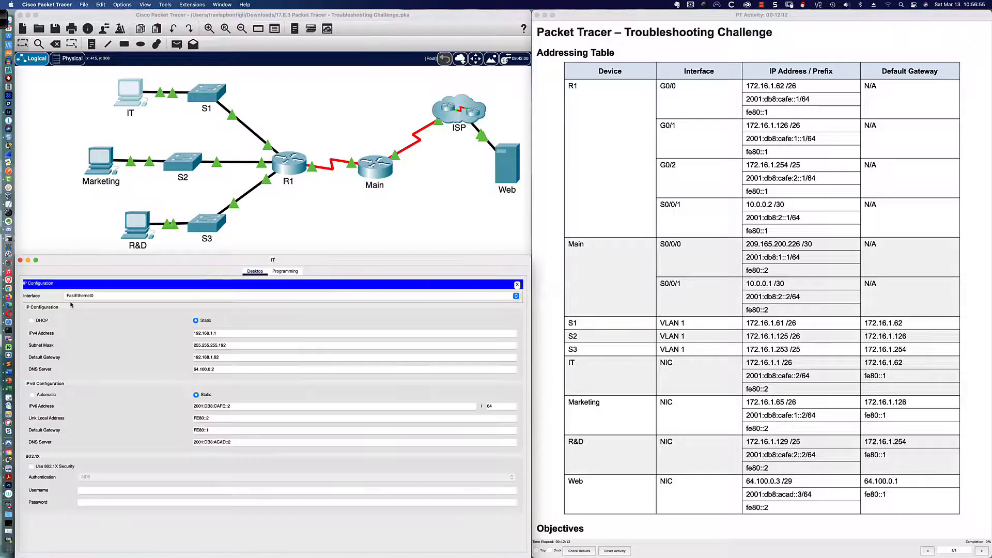
click(223, 334)
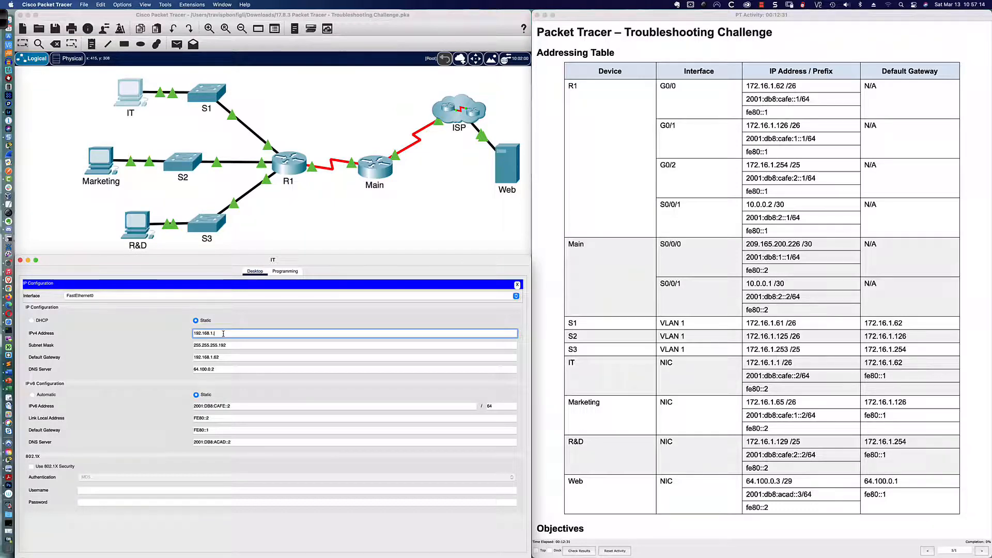
key(BackSpace)
key(BackSpace)
key(BackSpace)
key(BackSpace)
key(BackSpace)
key(BackSpace)
key(BackSpace)
text(172.16.1.)
key(Tab)
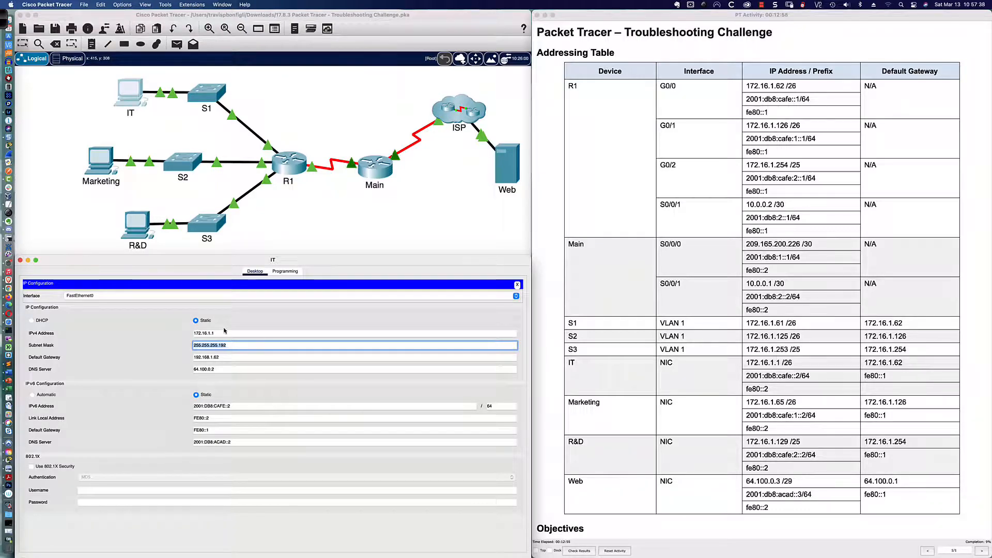
Step: With the annotation pen, write and underline the mask octet .11000000 beside the network
click(4, 20)
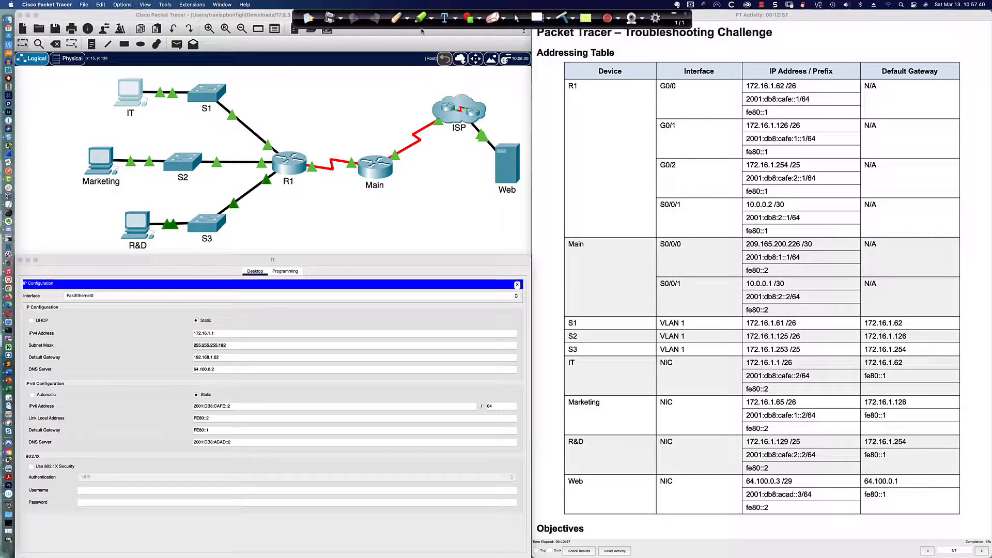
click(398, 18)
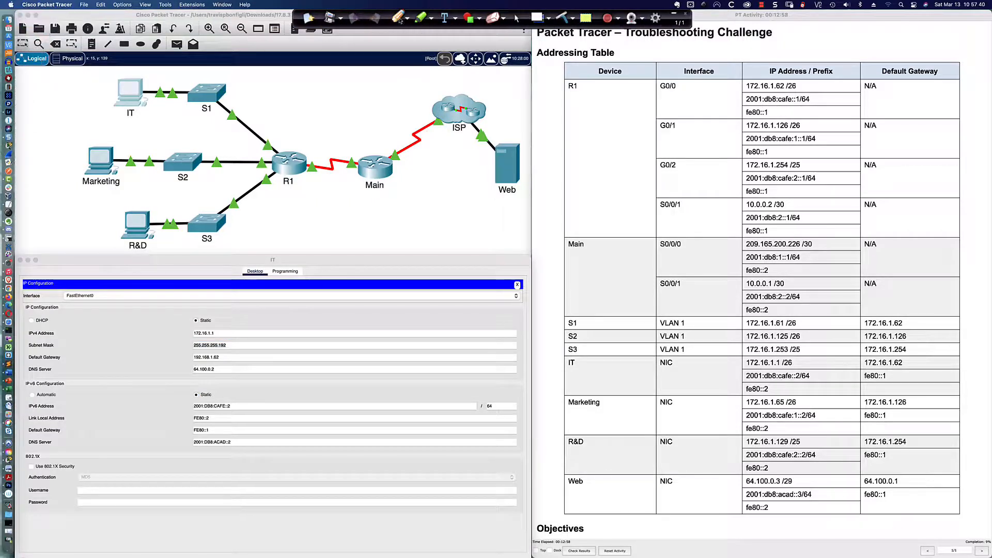
mouse_move(358, 237)
mouse_down()
mouse_move(358, 246)
mouse_move(372, 236)
mouse_move(375, 246)
mouse_move(392, 237)
mouse_move(405, 245)
mouse_move(403, 237)
mouse_up()
click(352, 245)
mouse_move(422, 237)
mouse_down()
mouse_move(438, 246)
mouse_move(459, 237)
mouse_up()
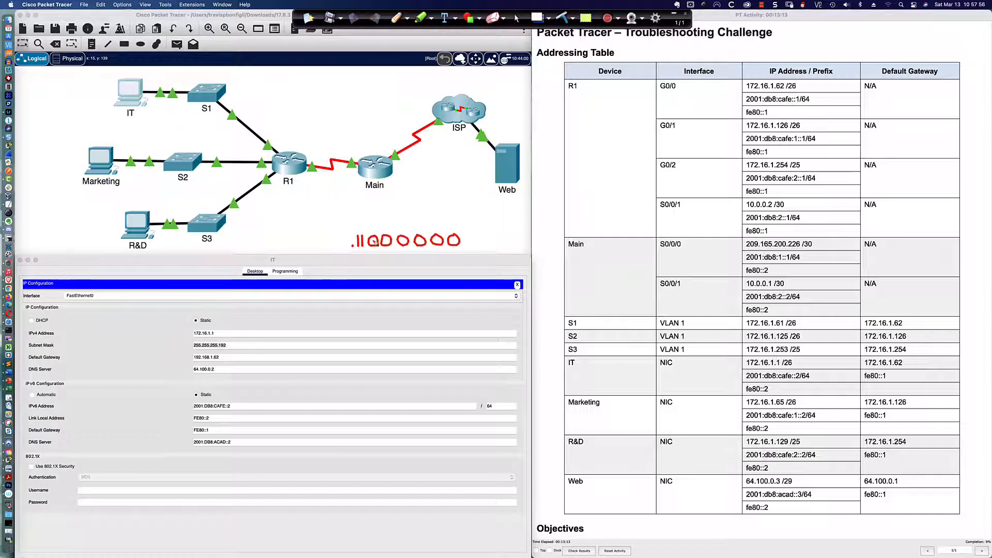
drag(370, 250, 467, 250)
Step: Add the handwritten math H = 2⁶ = 64 − 2 = 62 and 2² = 4, then return to cursor mode
mouse_move(409, 211)
mouse_down()
mouse_move(411, 223)
mouse_move(417, 217)
mouse_up()
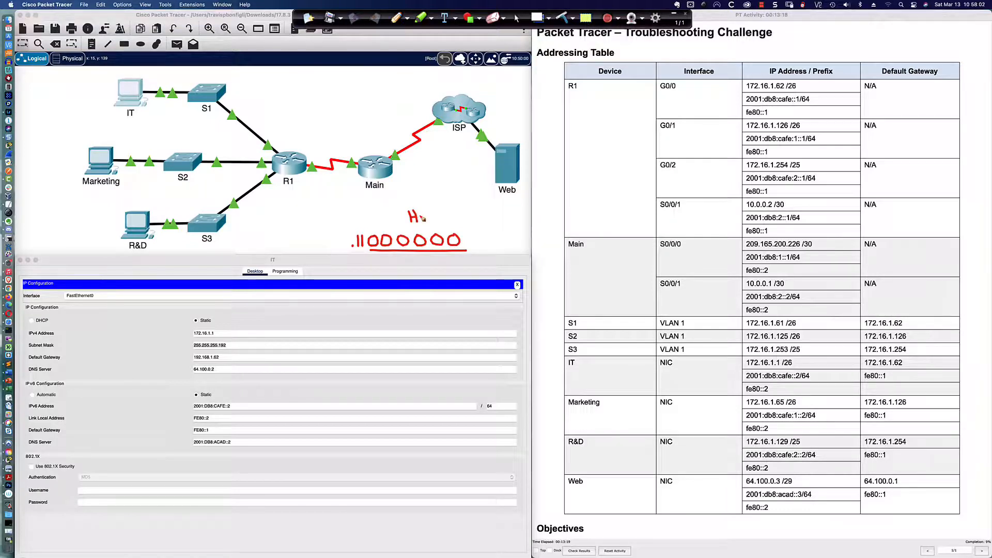
mouse_move(424, 210)
mouse_down()
mouse_move(433, 213)
mouse_move(423, 222)
mouse_move(436, 223)
mouse_move(438, 207)
mouse_up()
drag(438, 216, 445, 216)
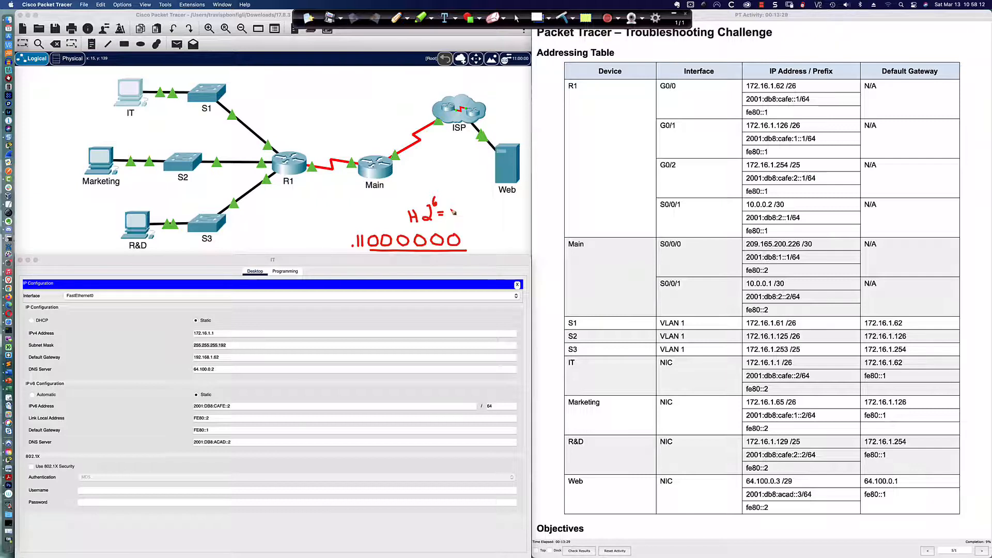
mouse_move(454, 203)
mouse_down()
mouse_move(450, 214)
mouse_move(463, 212)
mouse_move(465, 221)
mouse_move(471, 212)
mouse_move(506, 214)
mouse_move(523, 225)
mouse_up()
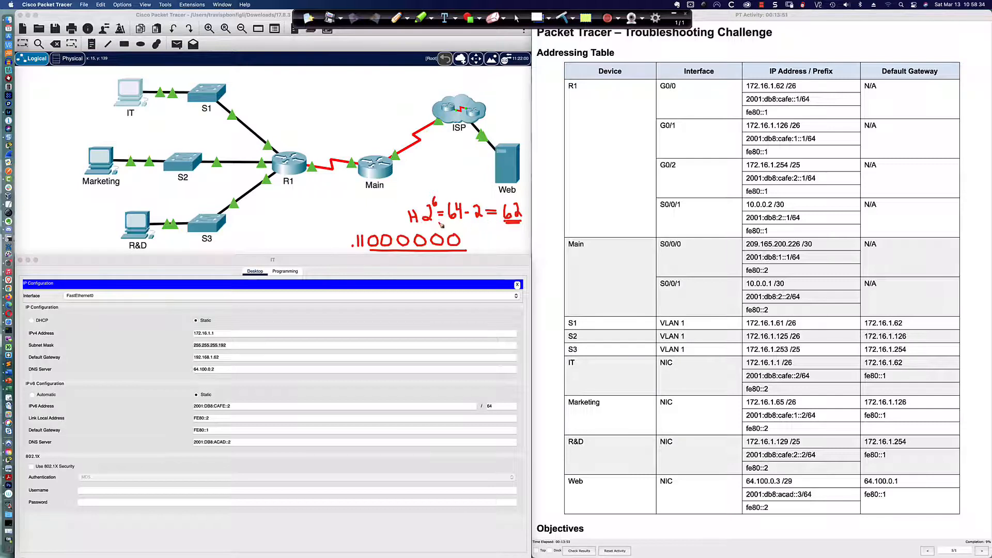
drag(417, 216, 426, 216)
mouse_move(481, 236)
mouse_down()
mouse_move(485, 248)
mouse_move(494, 235)
mouse_up()
drag(496, 238, 514, 246)
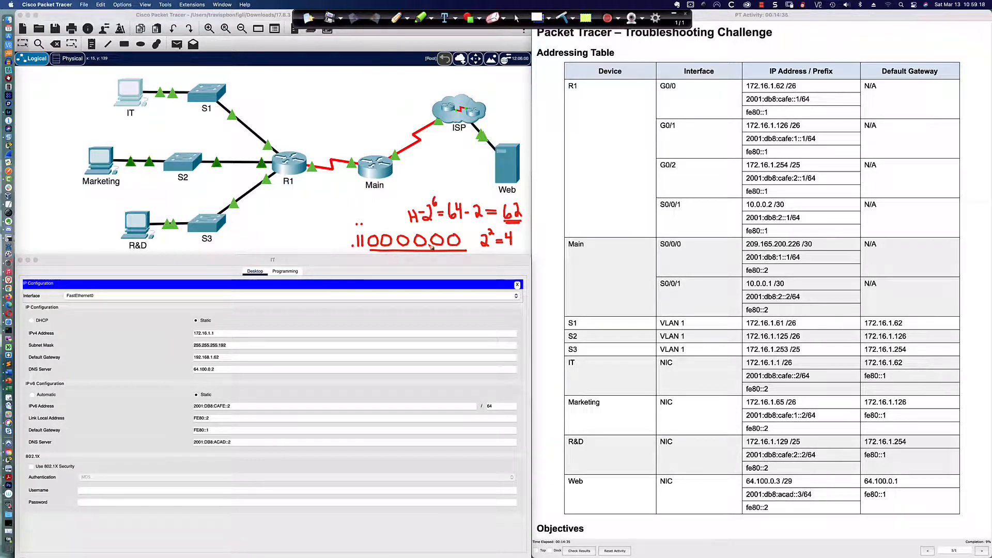
click(516, 18)
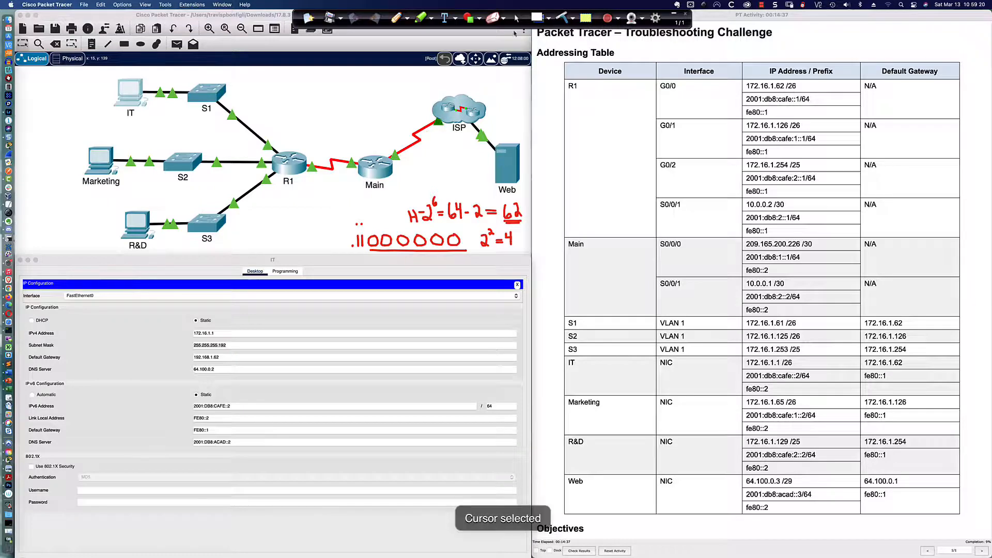
Step: Compare the IT PC's mask and gateway with R1 G0/0 172.16.1.62 /26 in the table
click(236, 346)
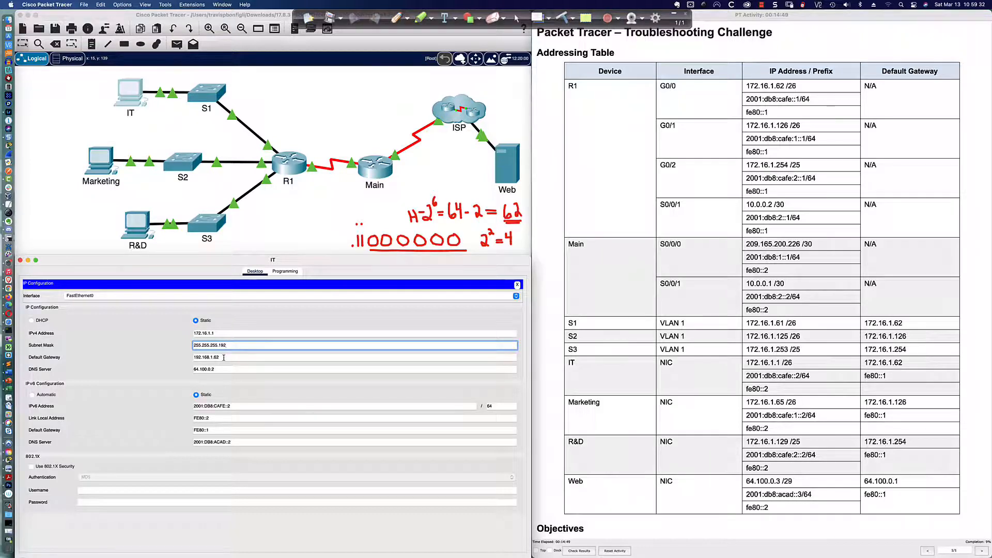
click(223, 358)
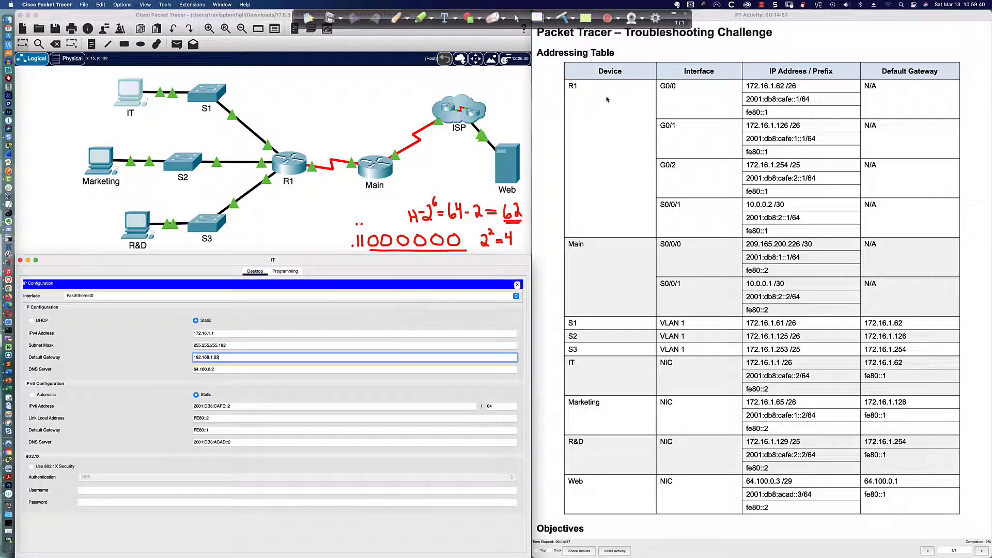
drag(797, 86, 748, 86)
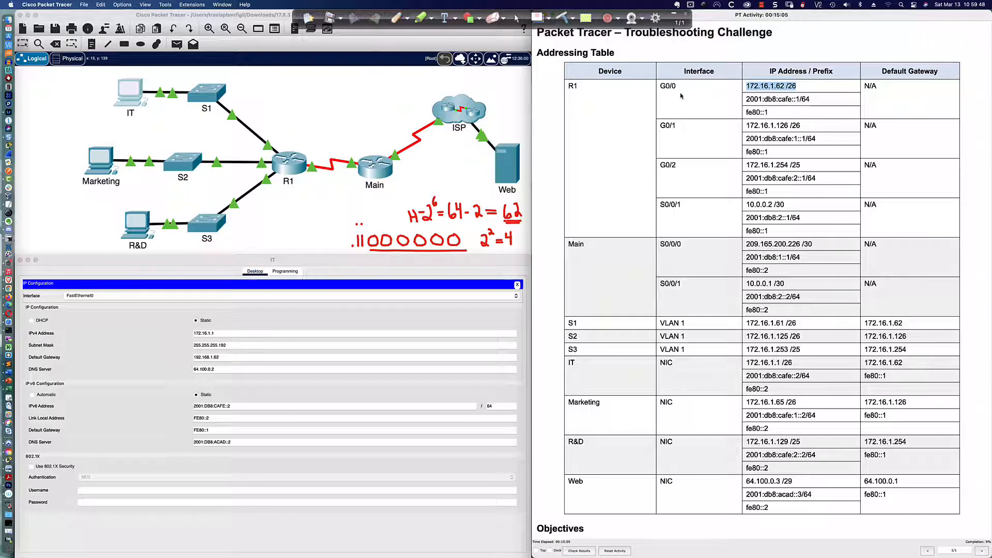
click(288, 98)
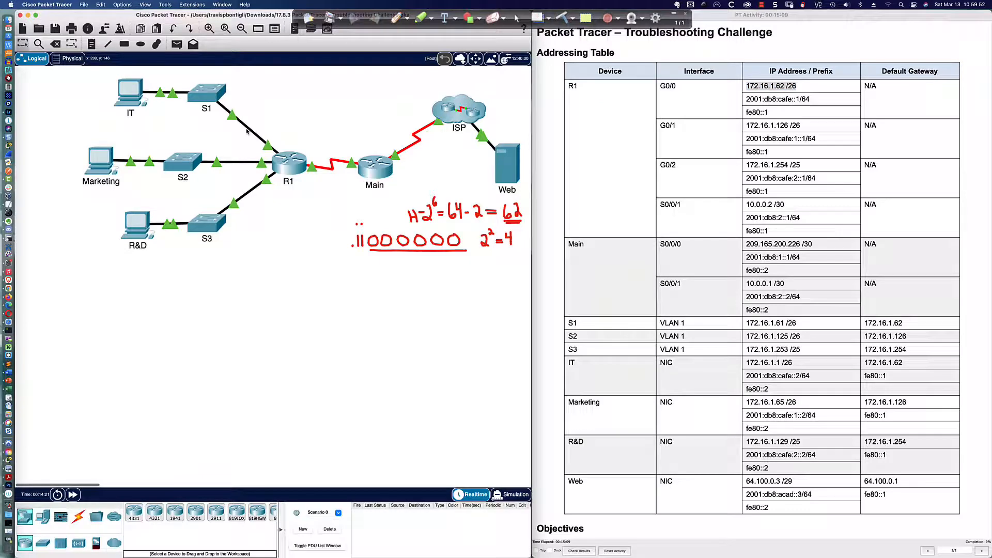
mouse_move(248, 131)
Step: Glance at R1's console, then bring back the IT PC's IP Configuration
click(290, 162)
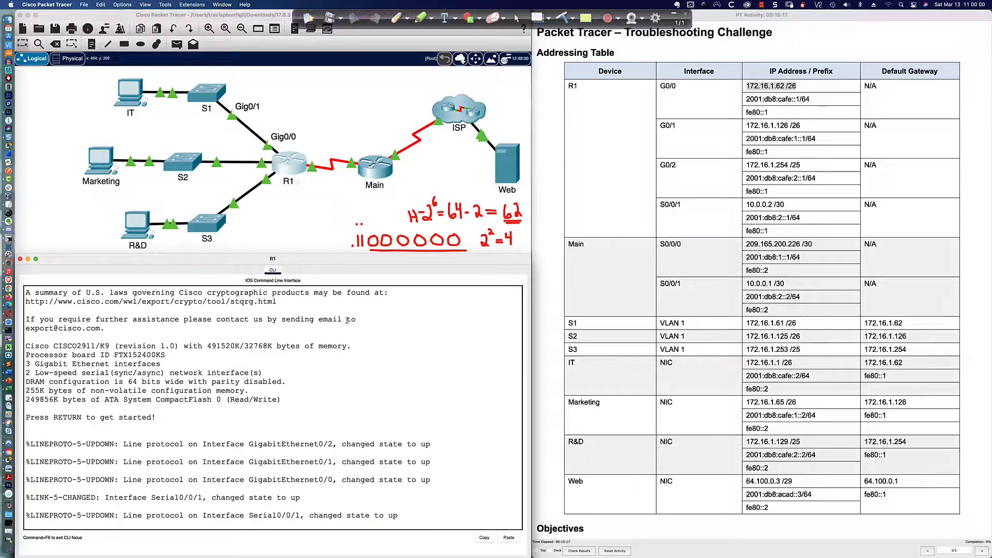
click(135, 93)
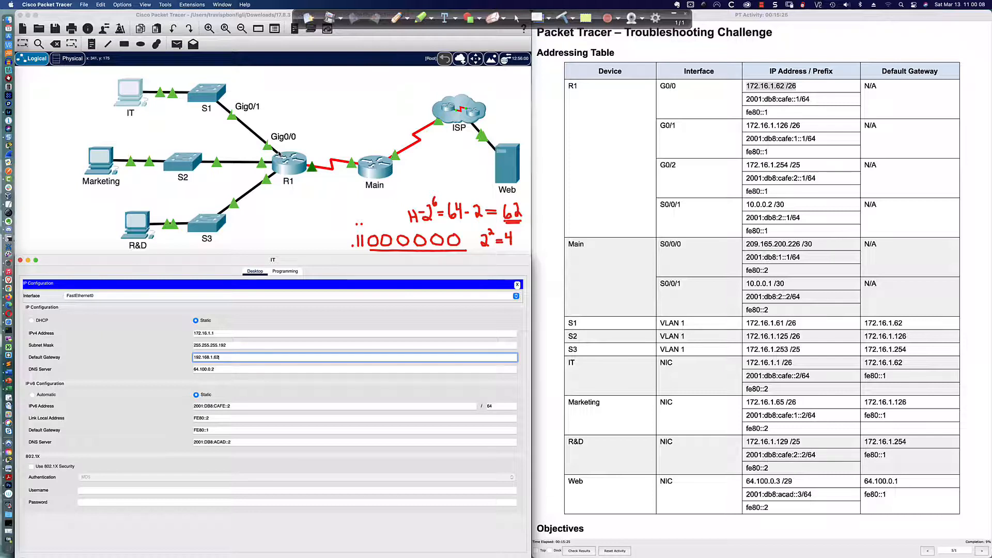
Step: Check the IT PC's DNS server and IPv6 address against IT's table entry, then close IP Configuration
scroll(279, 153, right, 2)
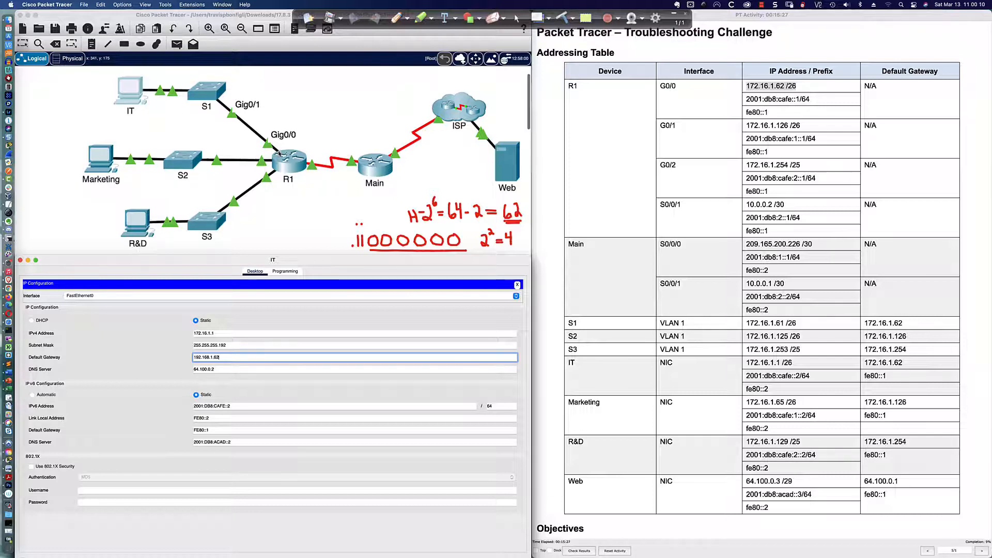
scroll(279, 154, left, 2)
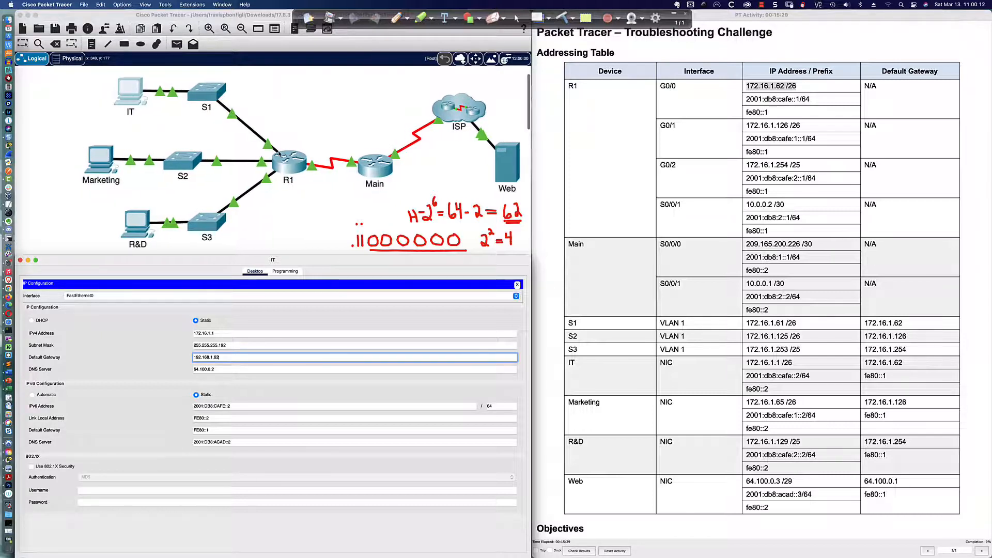
click(220, 371)
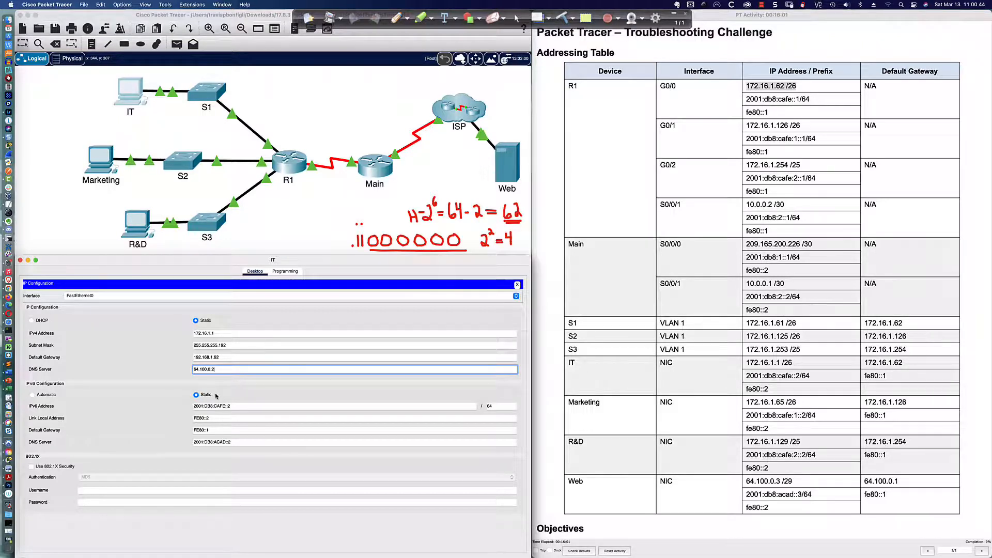
click(240, 407)
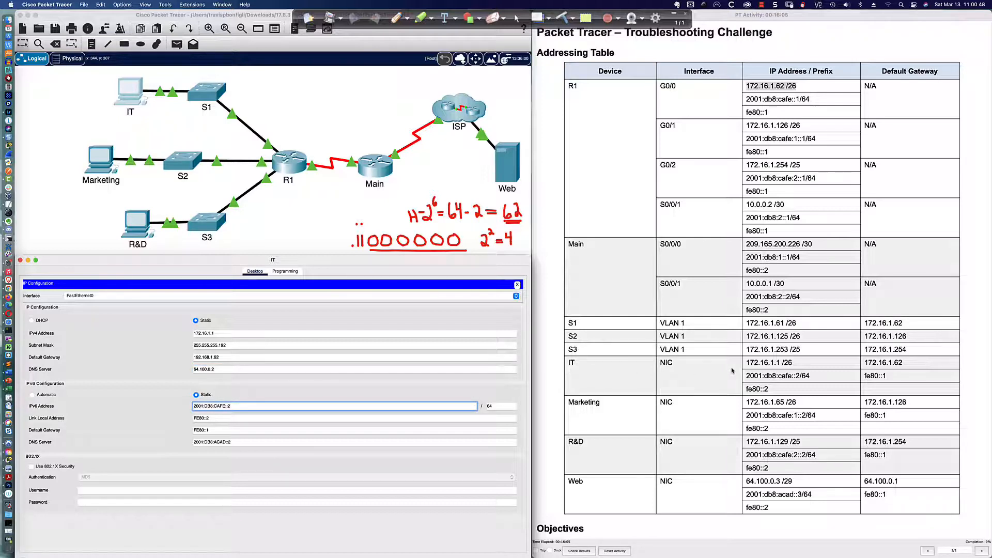
drag(747, 376, 811, 379)
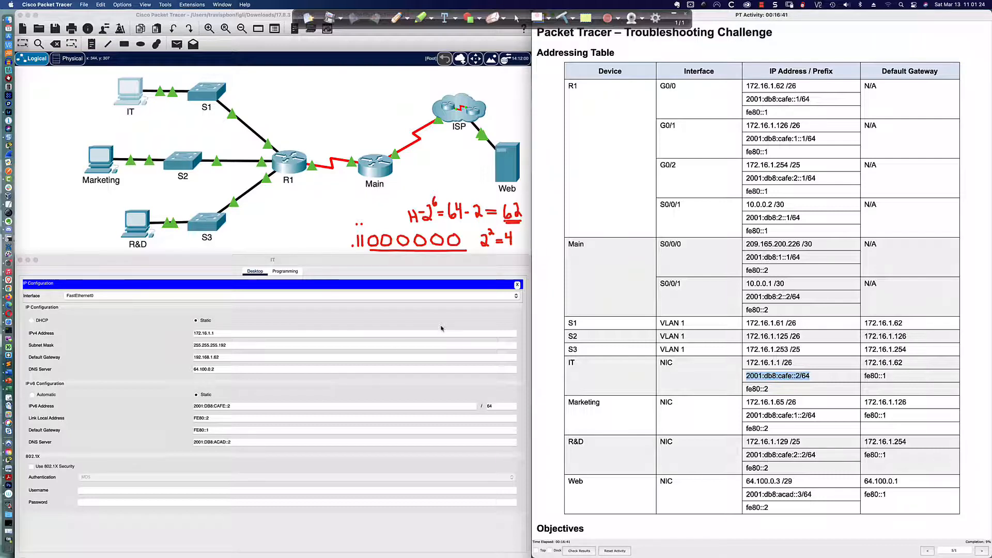
click(517, 284)
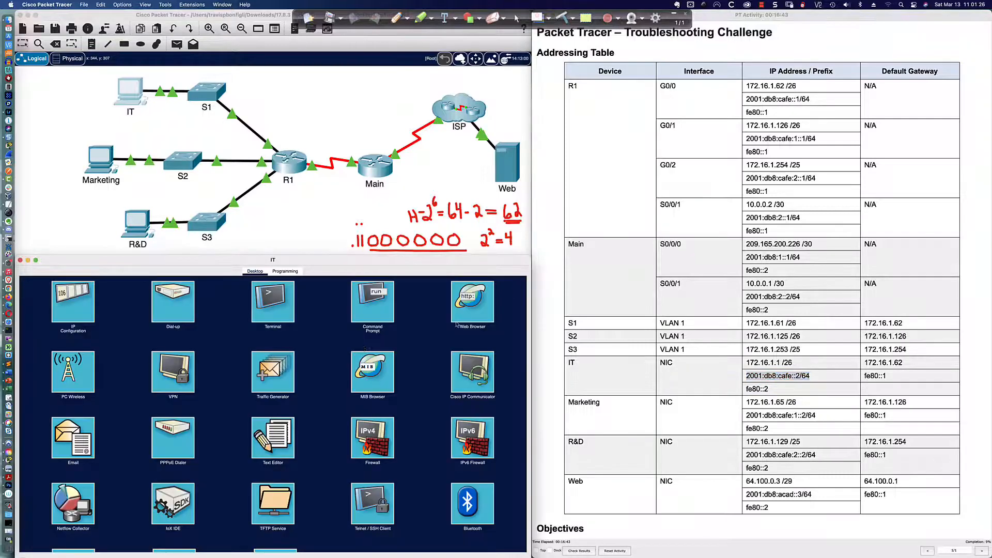
Step: Rerun ping 172.16.1.62 from the IT PC, now getting replies with 0% loss
click(361, 315)
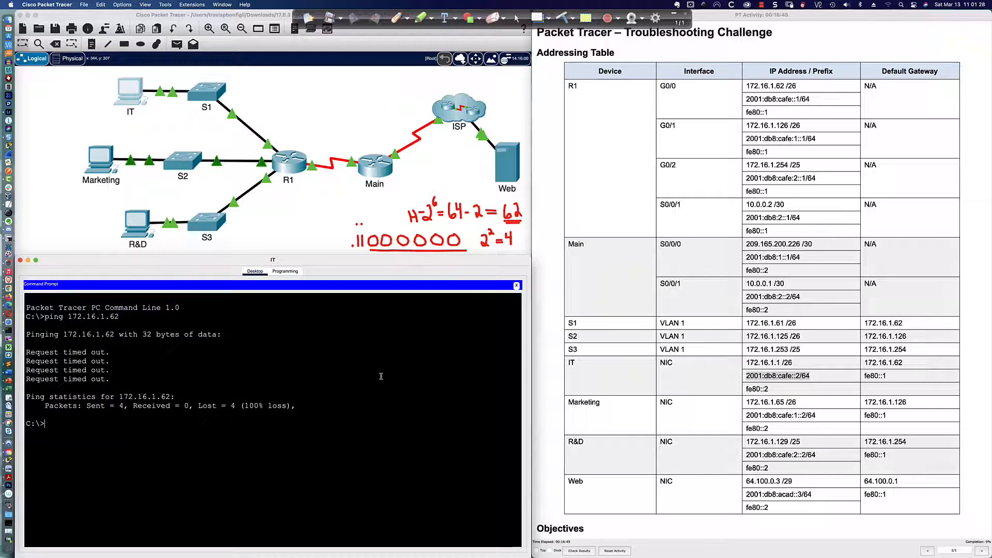
key(Up)
key(Return)
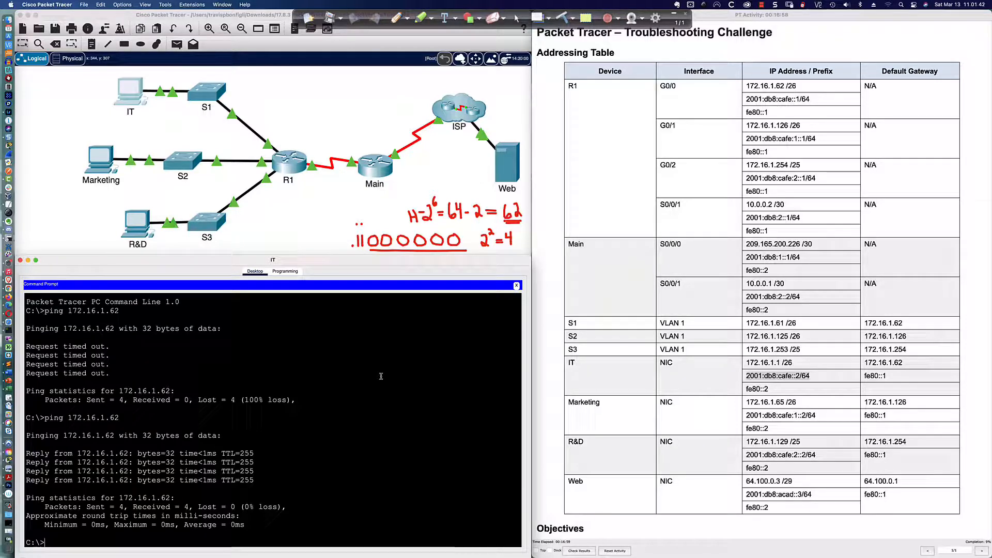
Step: Ping S1 at 172.16.1.61 after fixing a mistyped address, then enter a ping to 64.100.0.3
text(ping 172.16.)
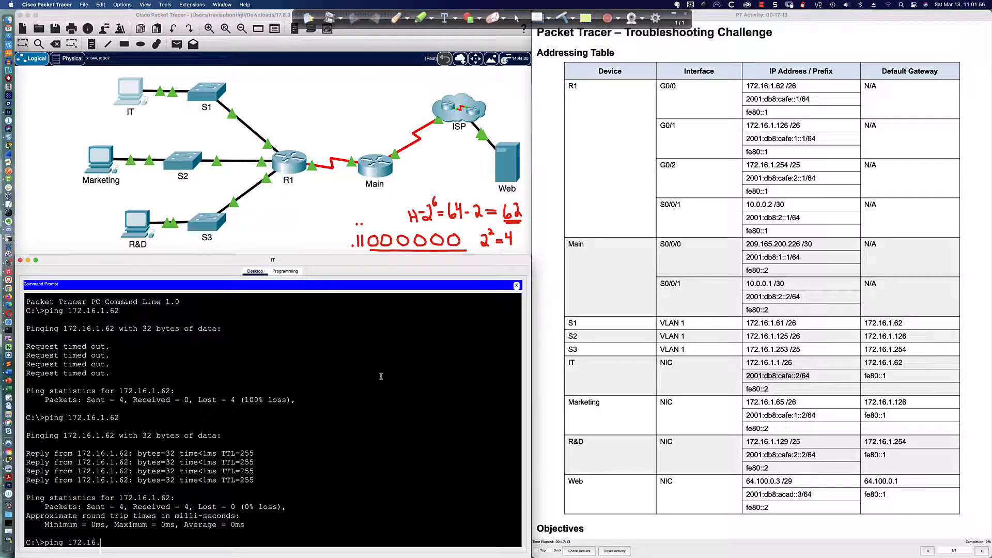
text(172.16.1.61)
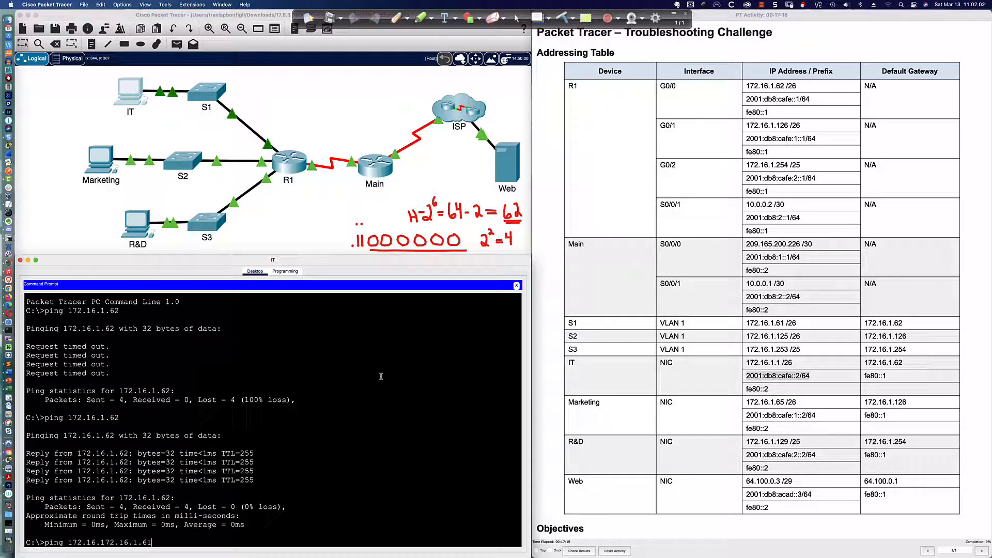
scroll(381, 377, down, 1)
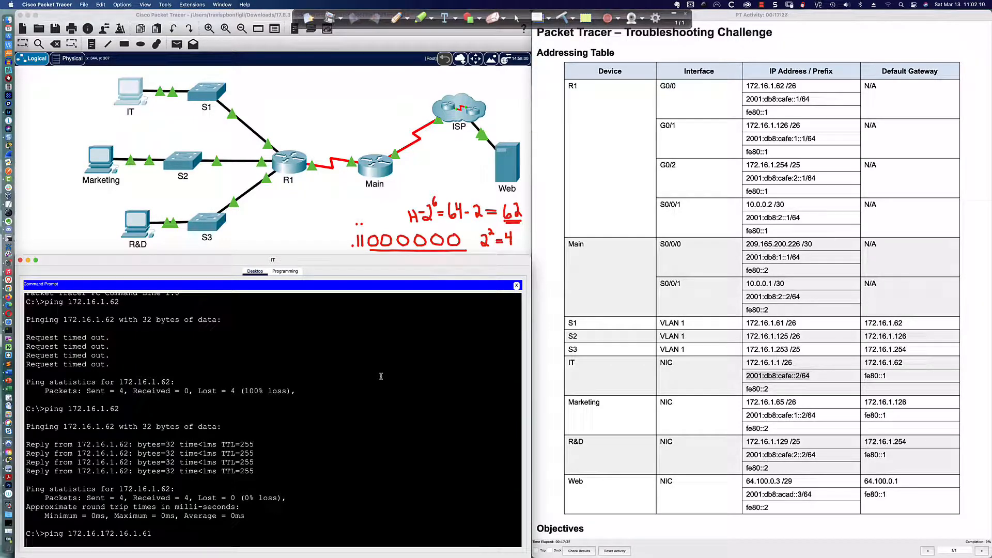
key(Return)
key(Up)
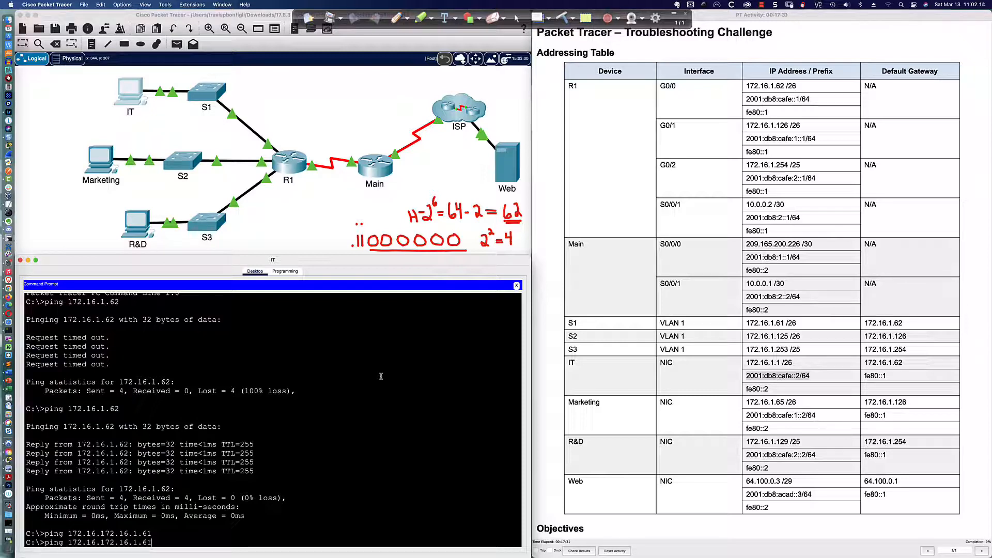
key(BackSpace)
key(BackSpace)
key(BackSpace)
key(BackSpace)
key(BackSpace)
key(BackSpace)
key(BackSpace)
key(BackSpace)
text(1.)
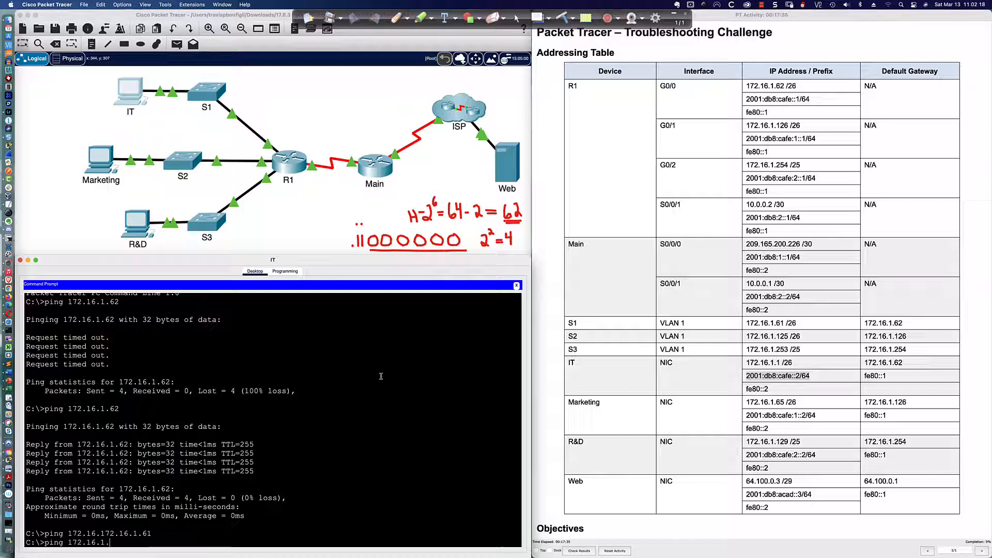
text(61)
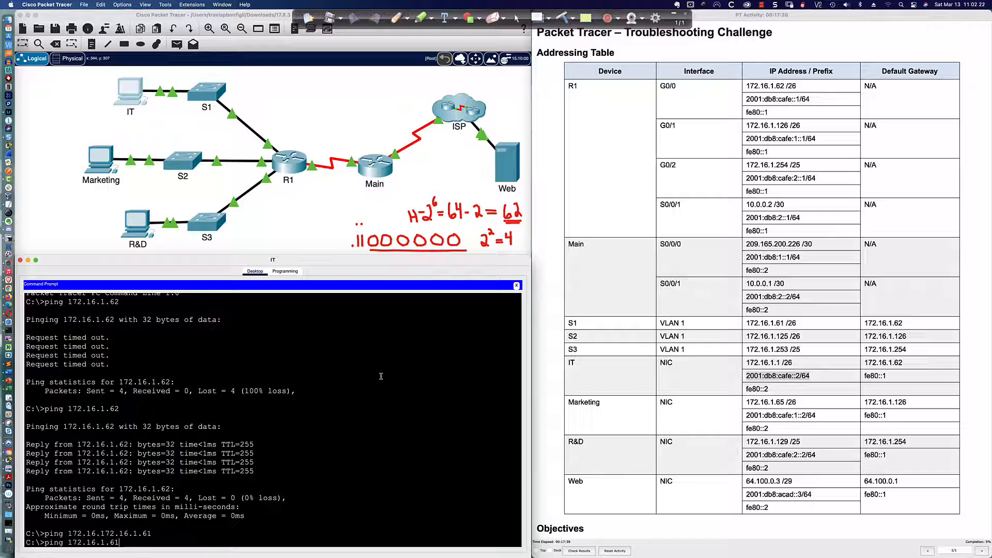
key(Return)
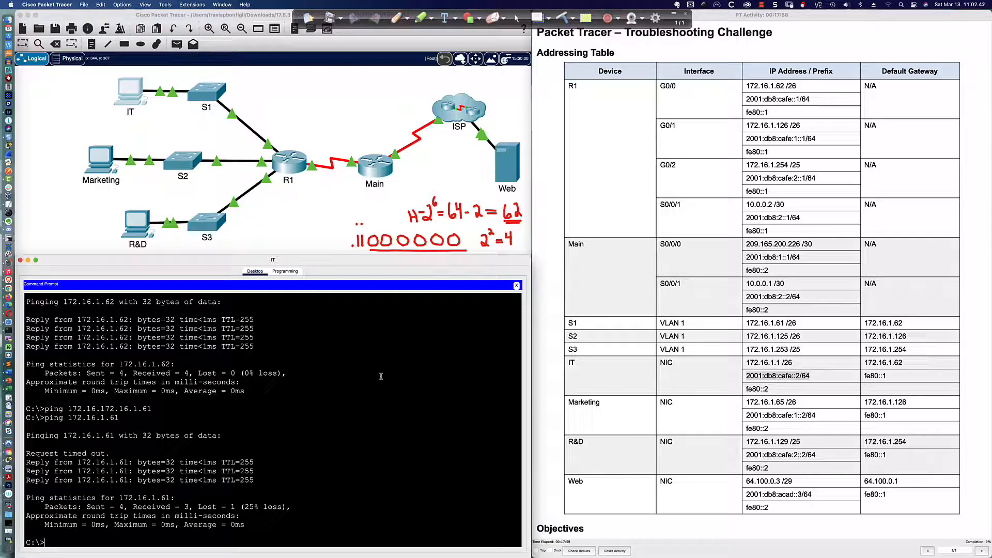
text(ping)
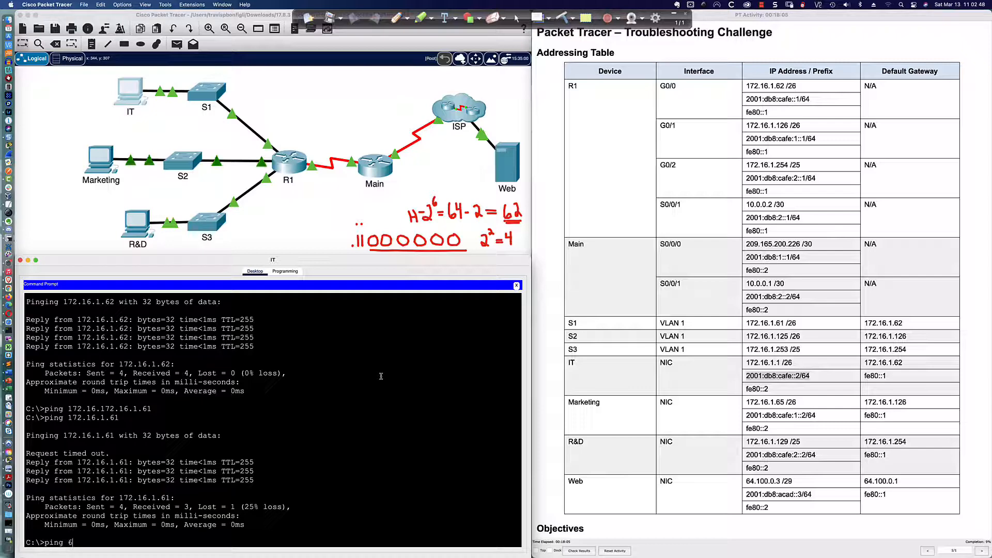
text( 64.100.0)
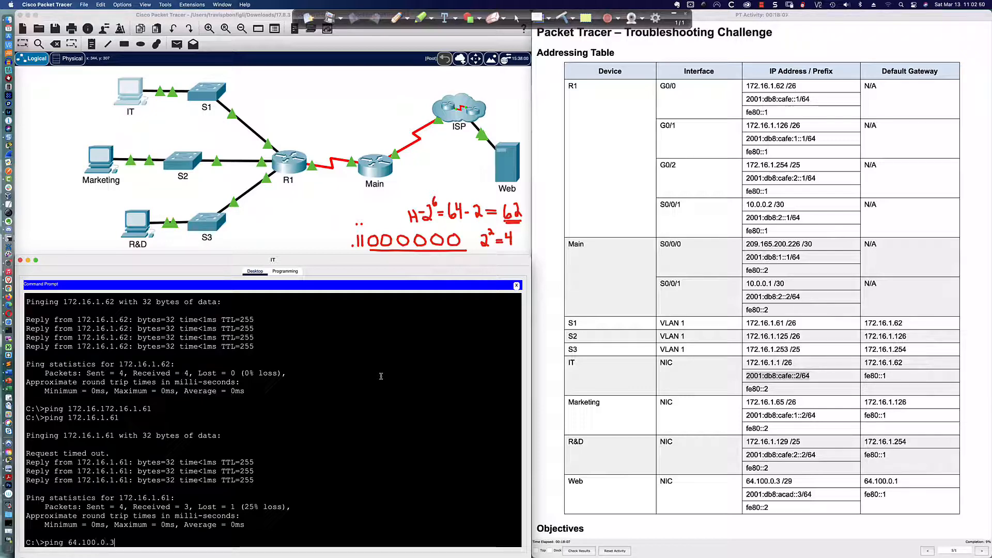
text(.3)
Step: Ping 64.100.0.3, fe80::1, 2001:db8:cafe::1 and the web server 2001:db8:acad::3 from the IT PC
key(Return)
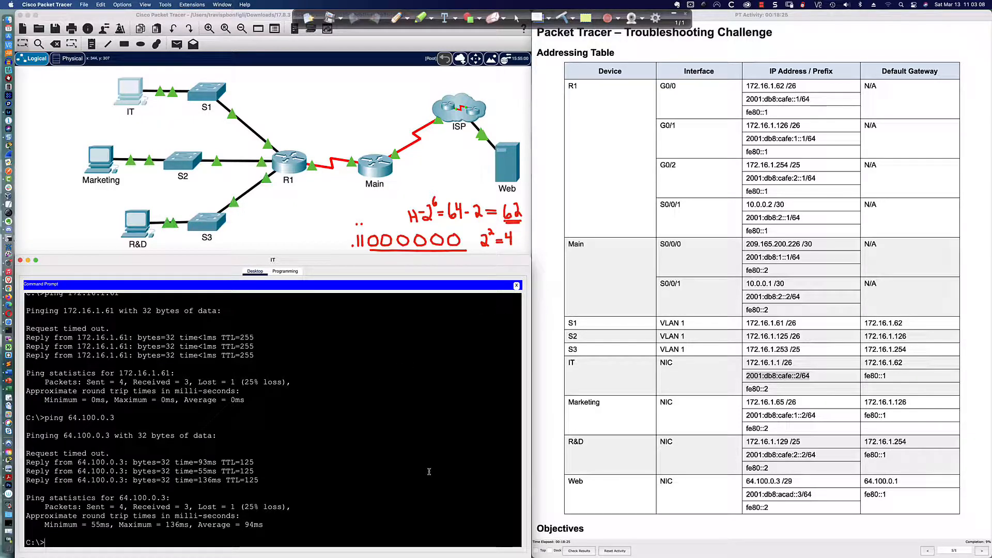
text(ing fe)
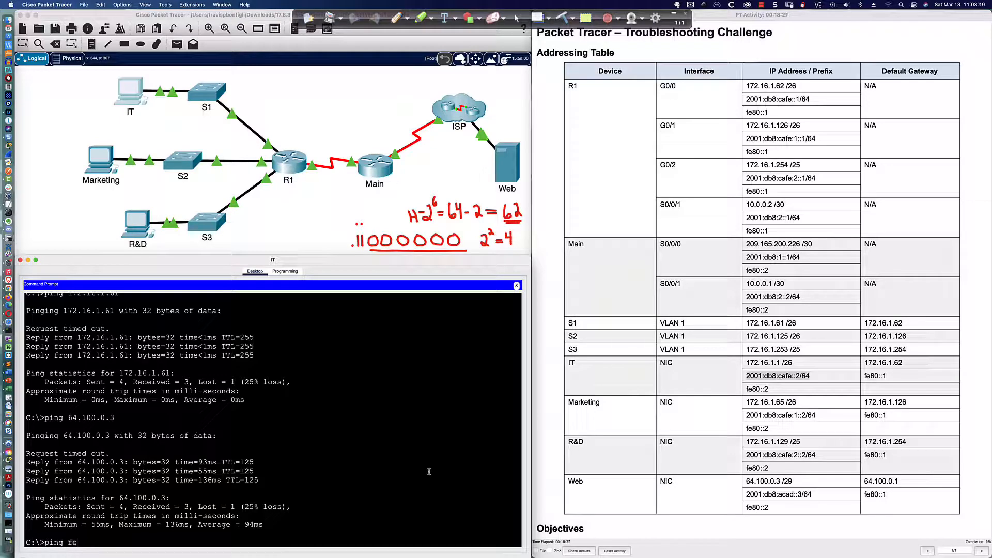
text(80::1)
key(Return)
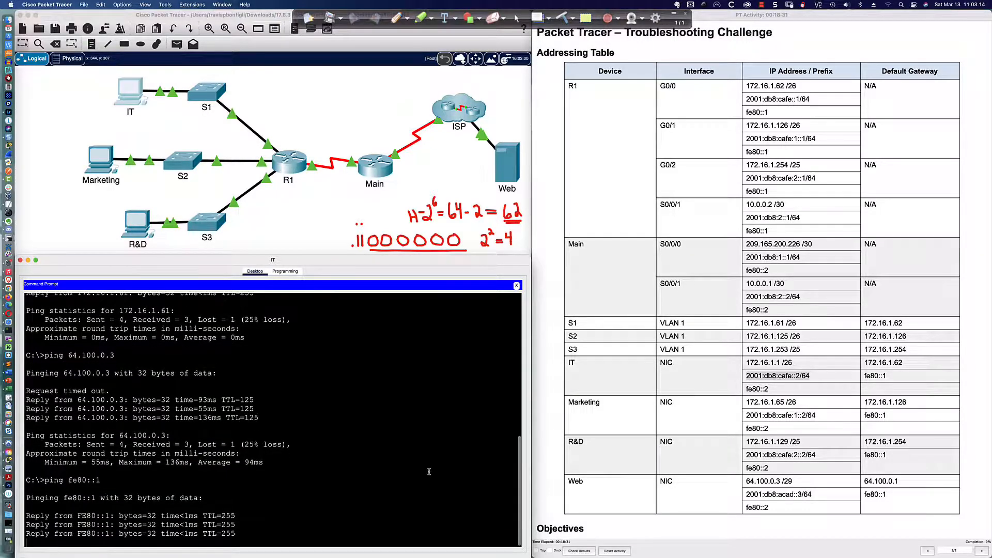
text(ping)
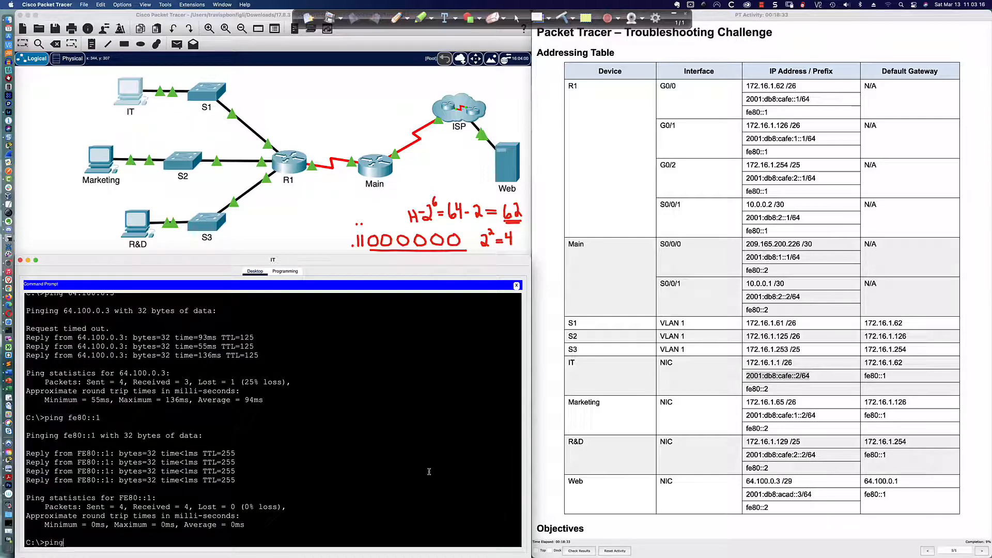
text( 2001:db8)
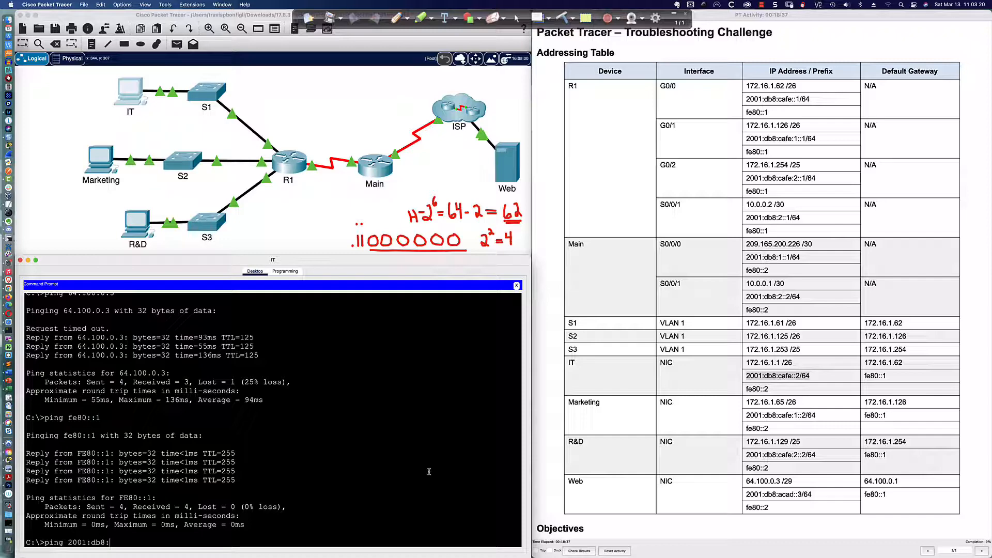
text(:cafe::1)
key(Return)
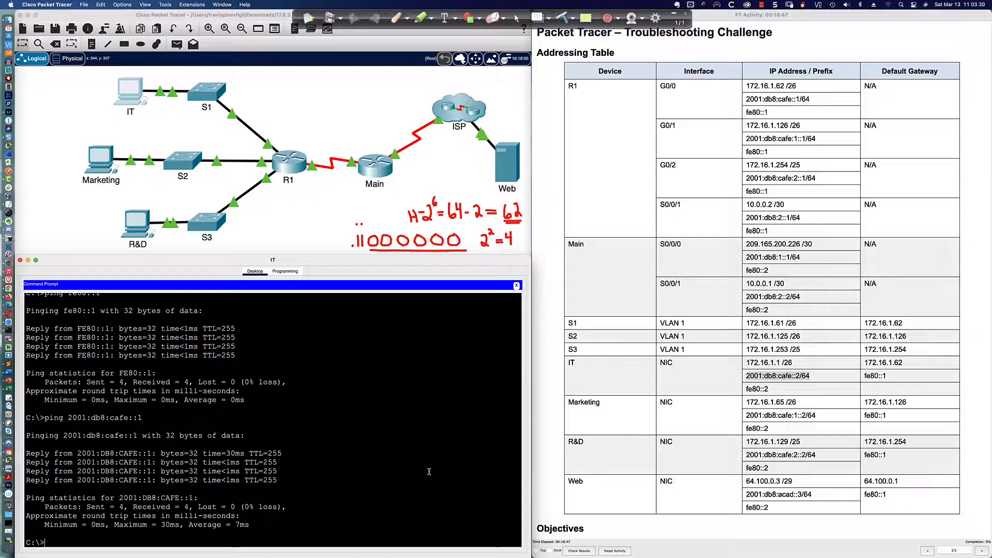
text(ping)
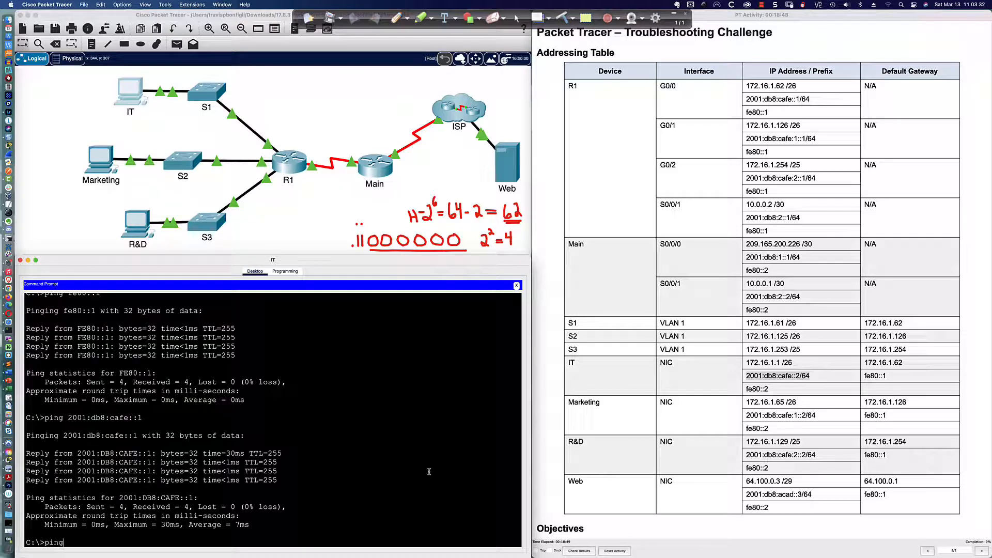
text( 2001:db8:acad::3)
key(Return)
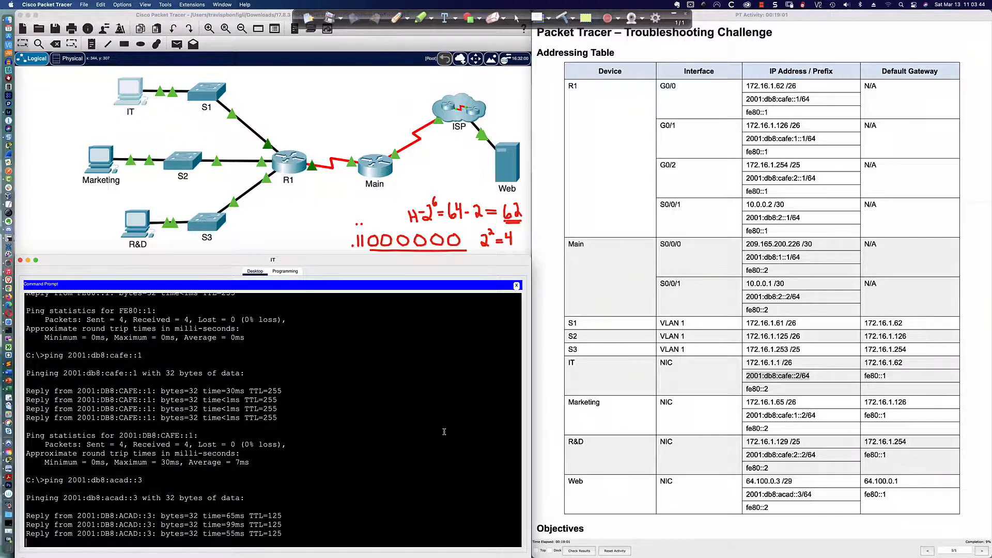
Step: Load the web server page at 64.100.0.3 in the IT PC's browser and follow its links
click(516, 285)
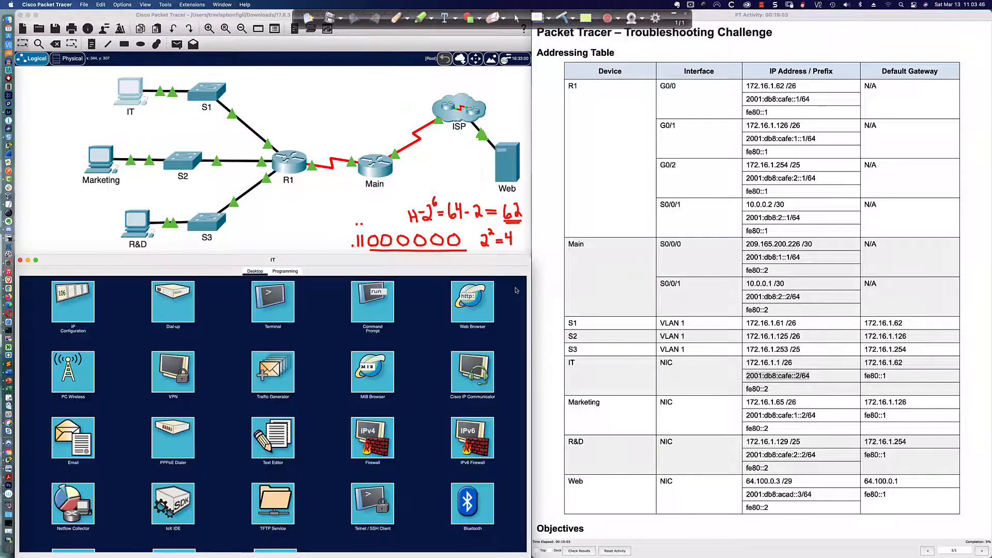
click(473, 302)
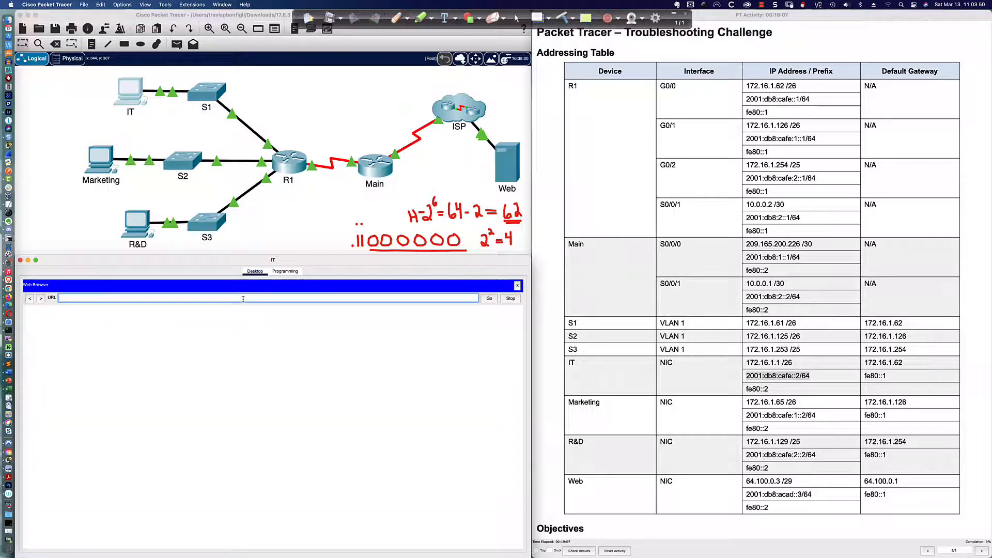
text(64.100.0.3)
key(Return)
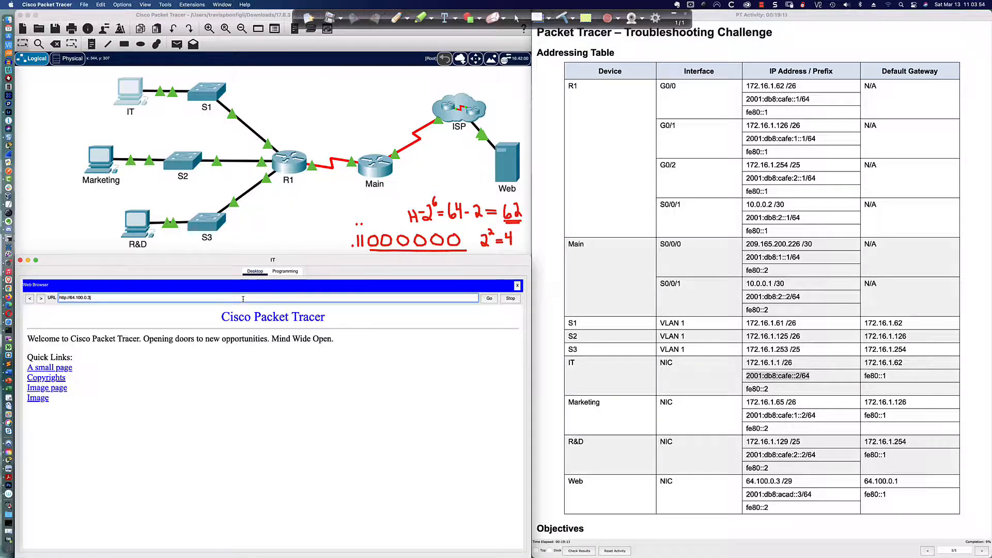
click(59, 369)
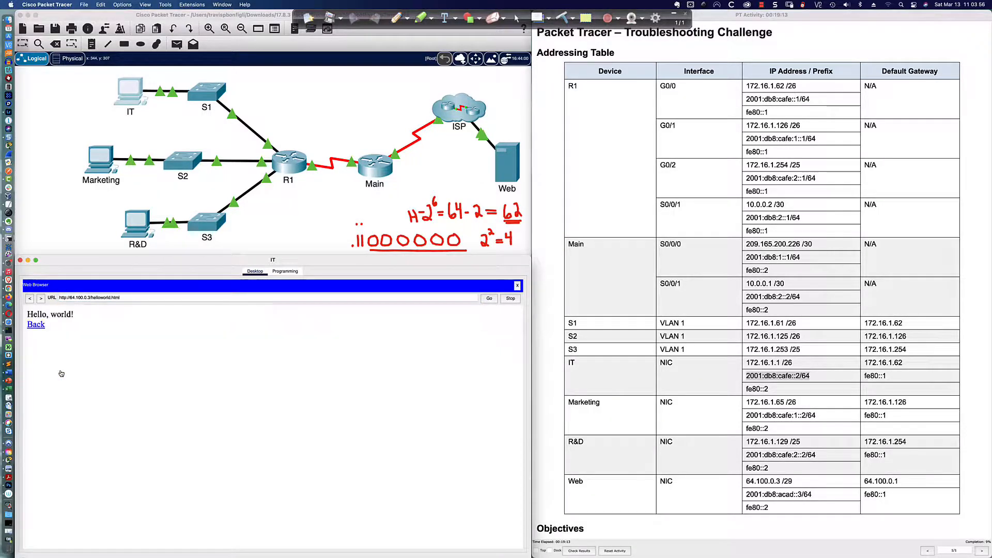
click(45, 325)
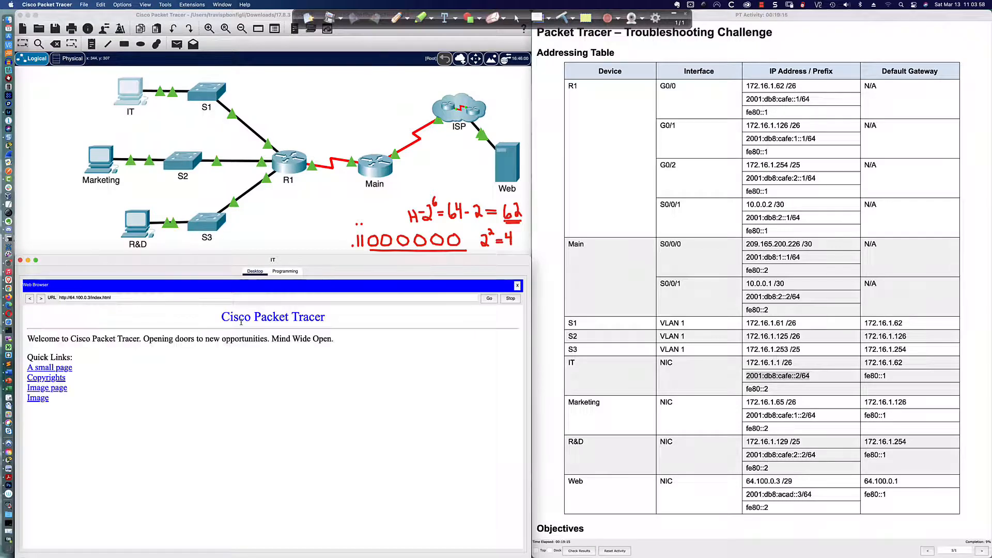
click(55, 389)
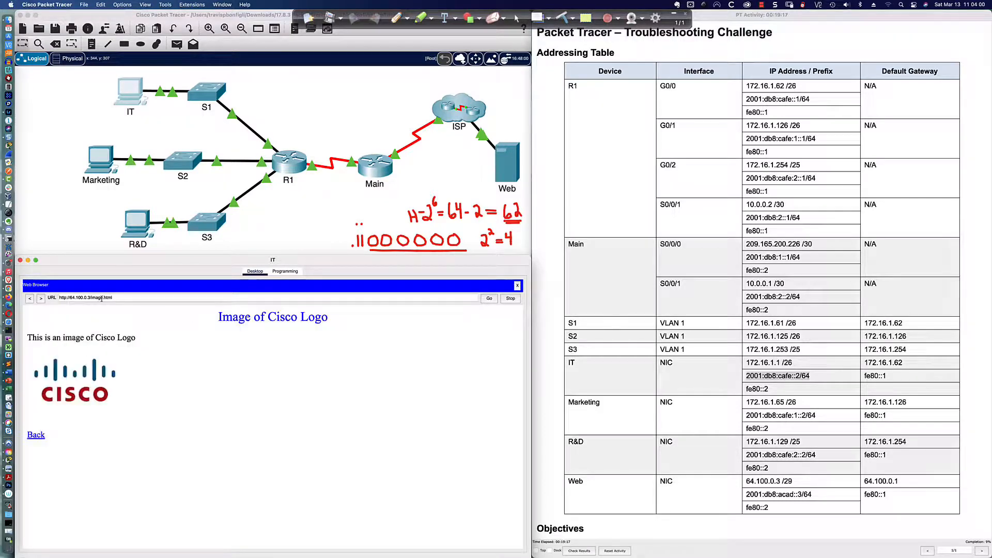
Step: Load the web server via 2001:db8:acad::3 and follow its Copyrights and small-page links
triple_click(78, 298)
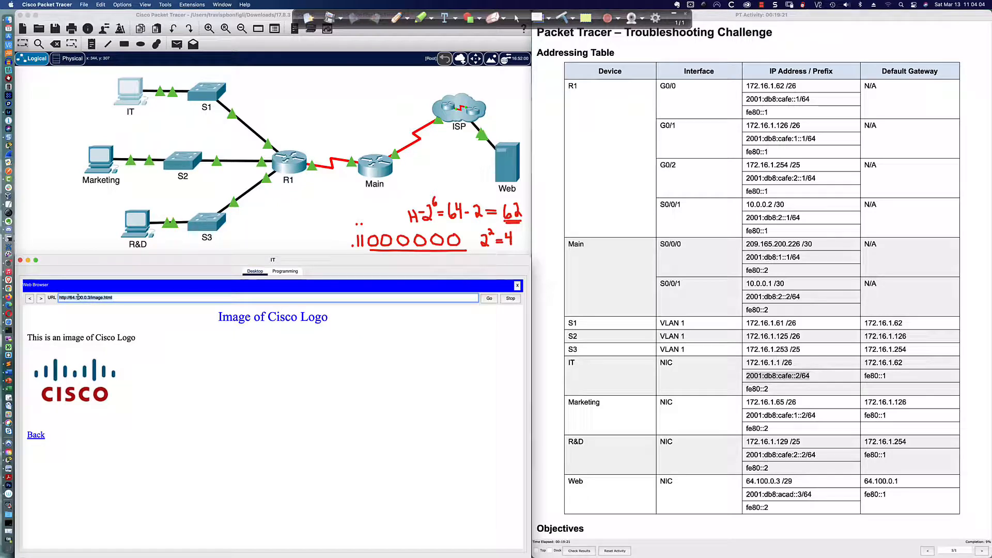
text(2001:db8:acad::3)
key(Return)
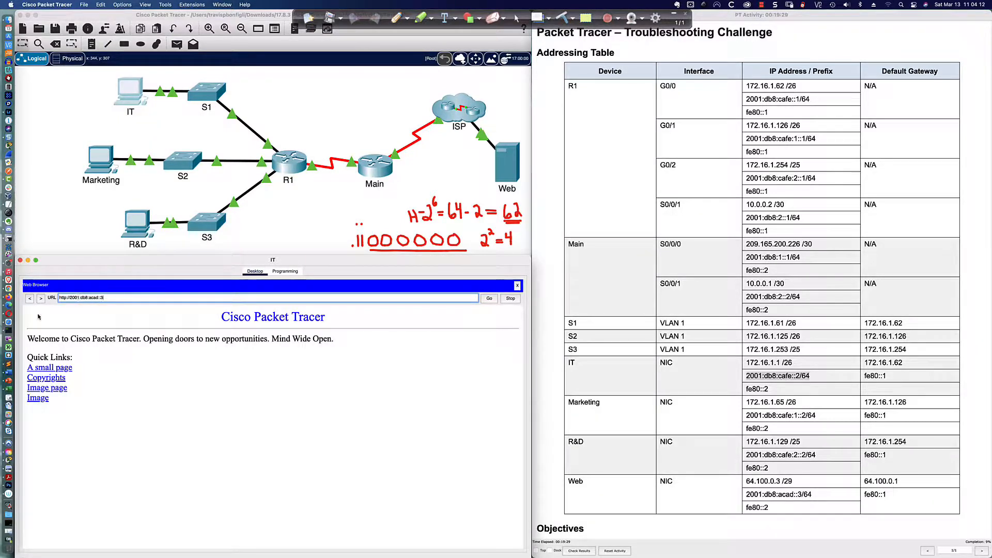
click(60, 378)
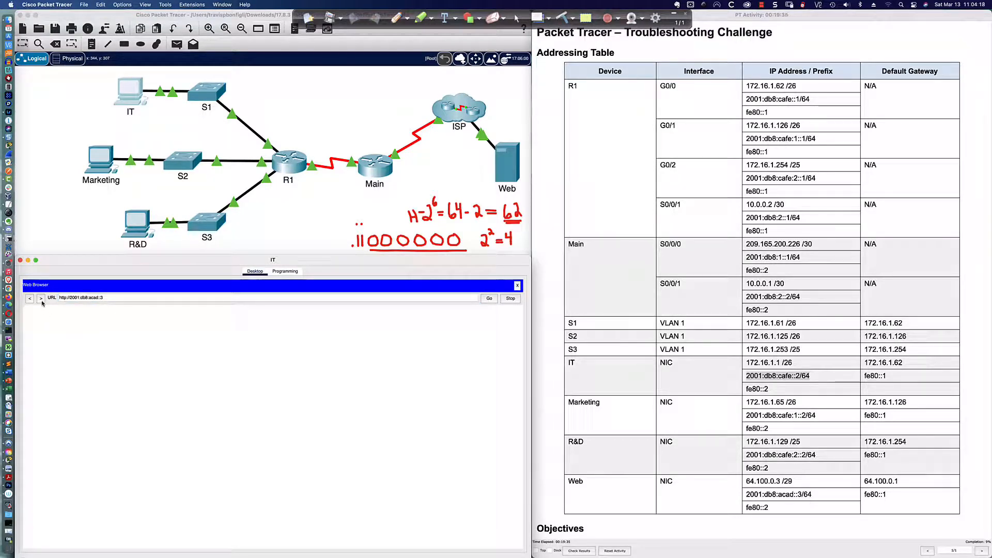
click(488, 298)
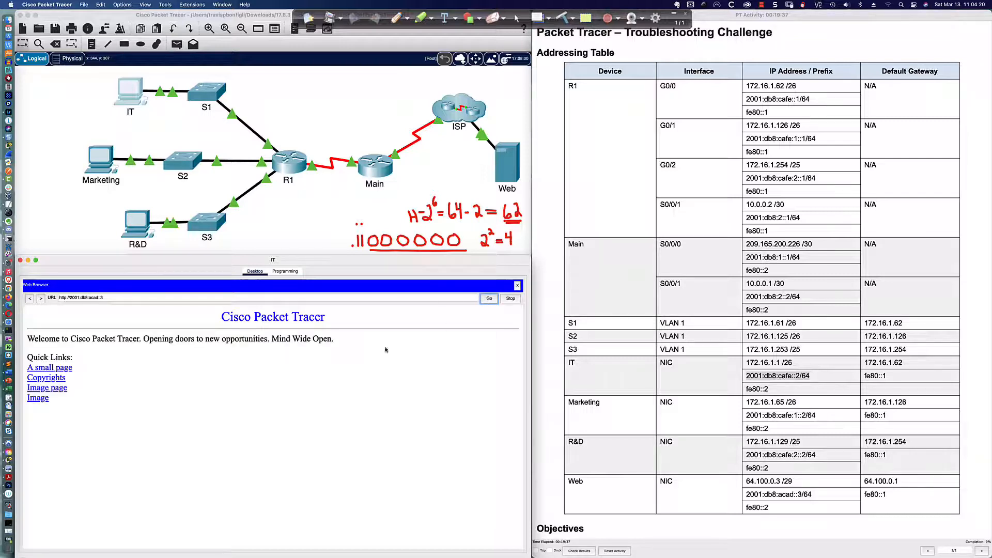
click(63, 369)
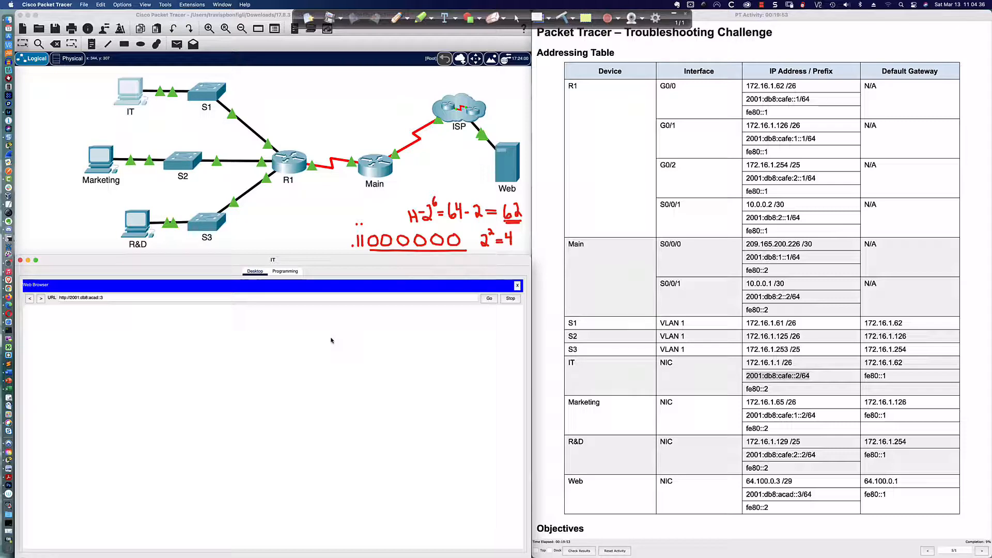
click(100, 164)
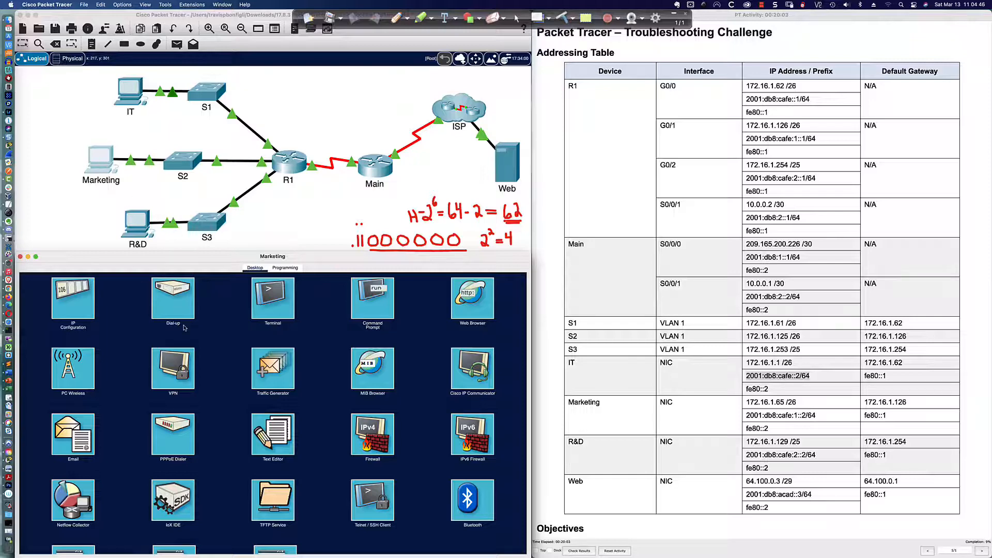
Step: Compare the Marketing PC's IPv4 address 172.16.1.65 and gateway 172.16.1.126 against the table
click(76, 304)
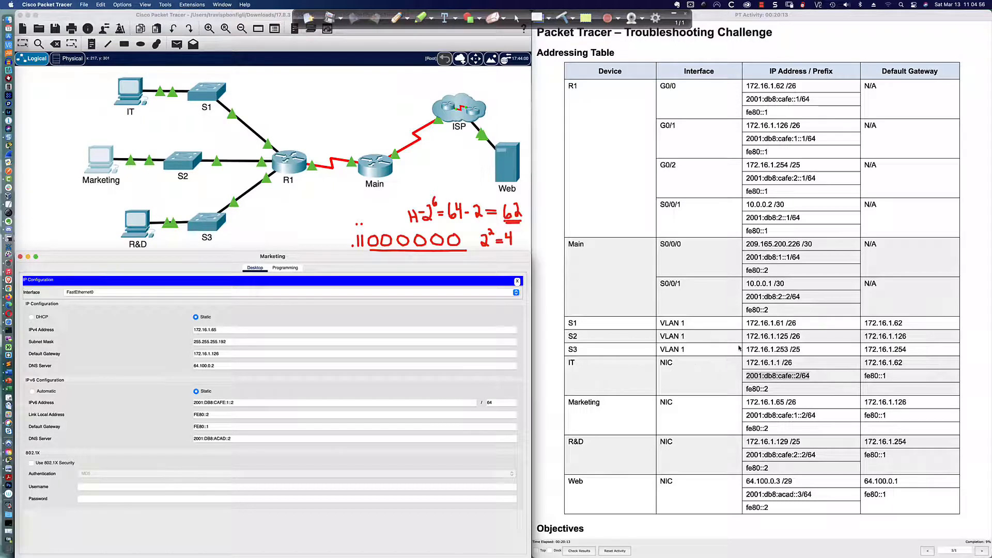
click(235, 329)
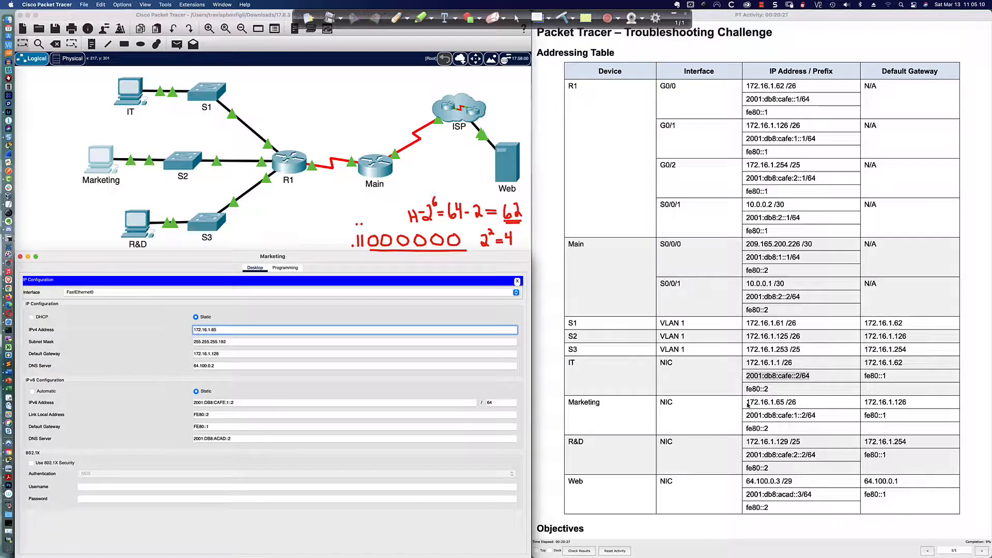
click(789, 403)
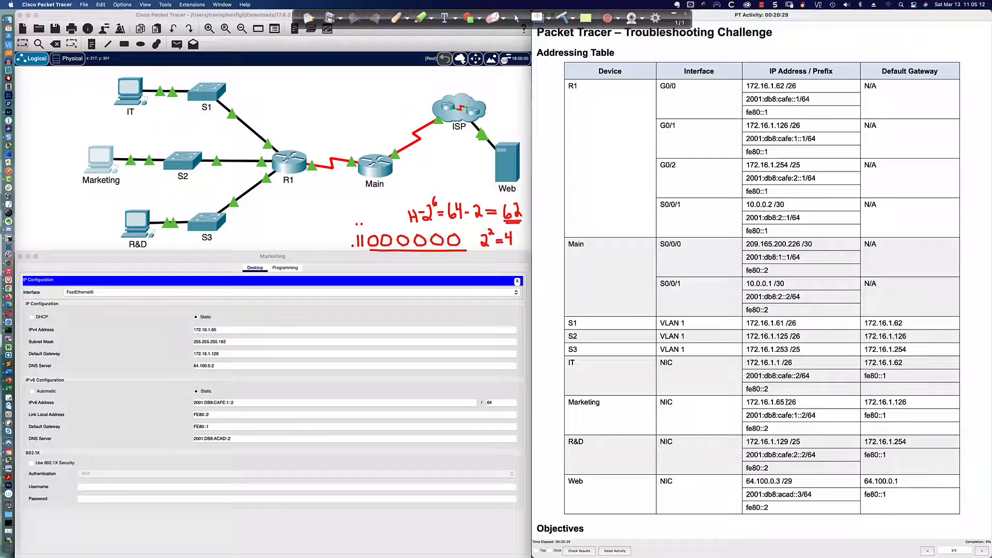
drag(789, 402, 798, 405)
drag(790, 443, 805, 444)
click(784, 481)
drag(784, 481, 796, 483)
click(790, 442)
drag(790, 442, 801, 442)
double_click(780, 403)
click(865, 401)
drag(866, 402, 906, 402)
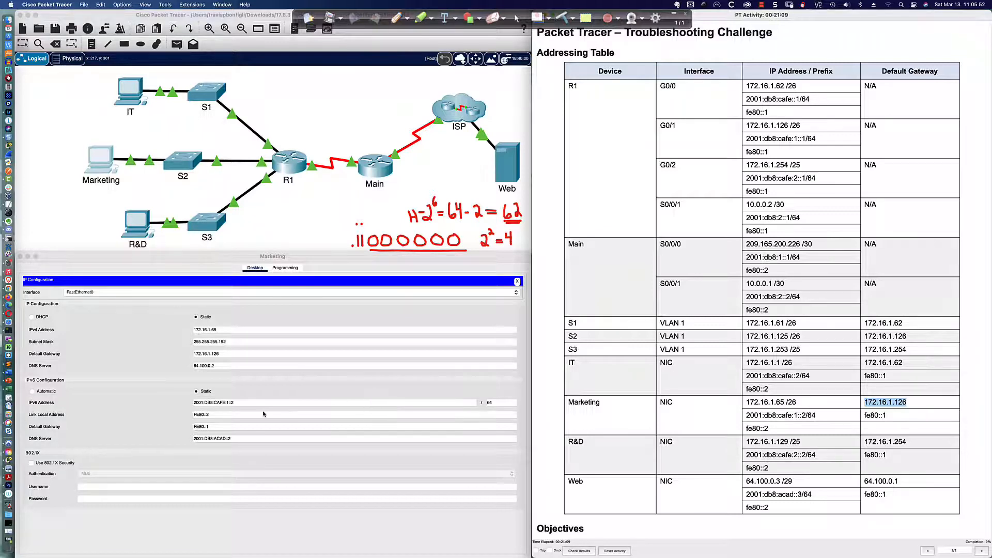
Step: Check the Marketing PC's IPv6, link-local and IPv6 gateway settings, then open its Command Prompt
click(248, 403)
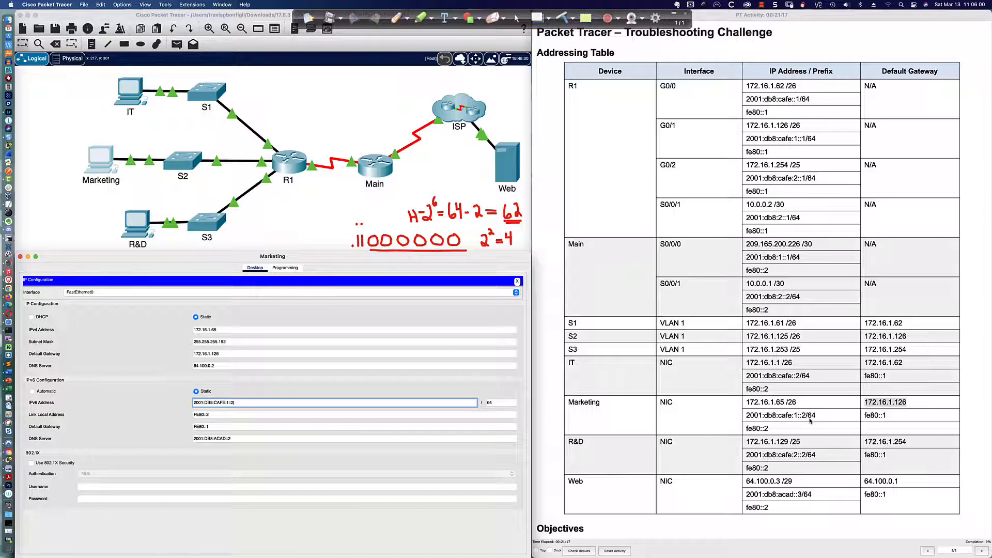
click(234, 416)
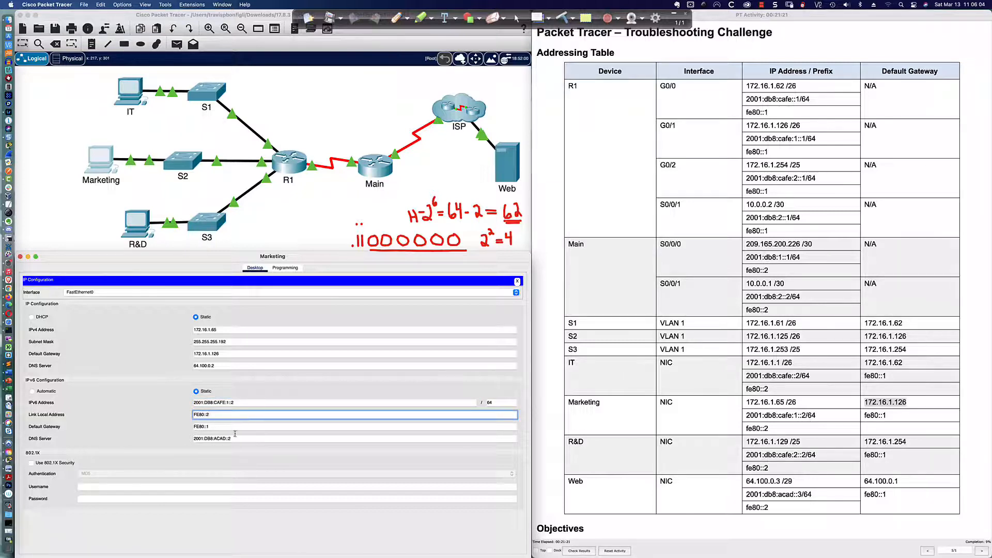
click(227, 428)
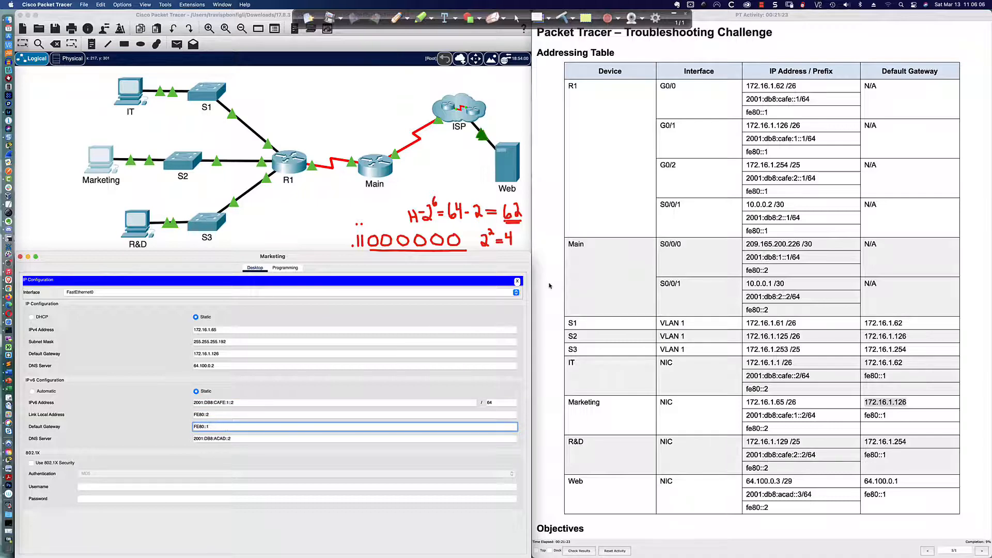
click(517, 281)
click(371, 297)
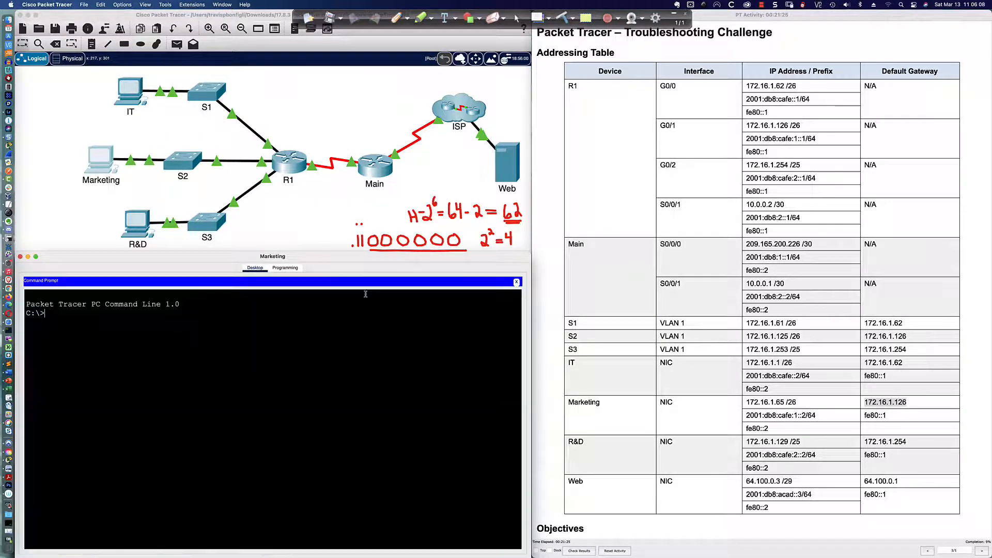
Step: From the Marketing PC, ping 192.168.1.126, then correct the target and ping gateway 172.16.1.126
text(ping 192.168.1.126)
key(Return)
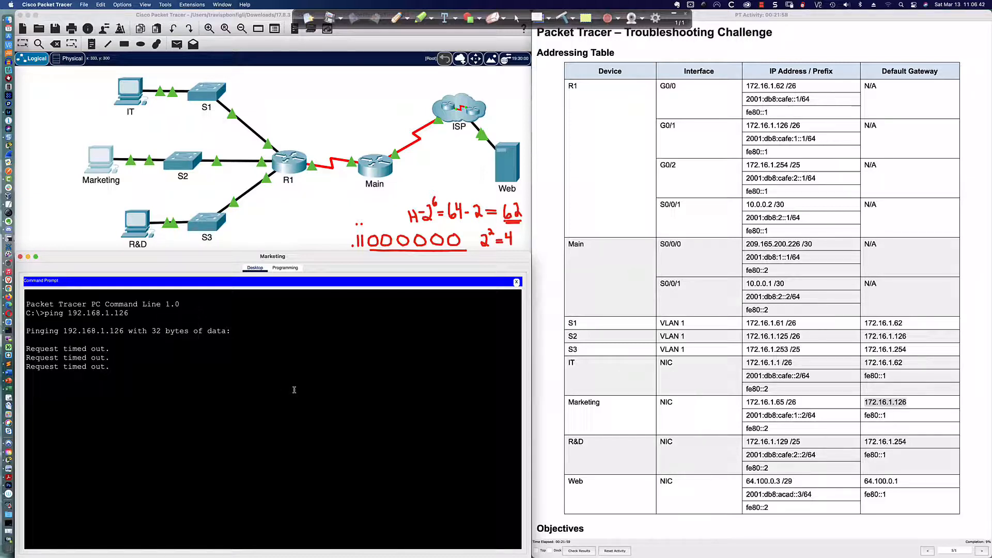
key(Up)
key(BackSpace)
key(BackSpace)
key(BackSpace)
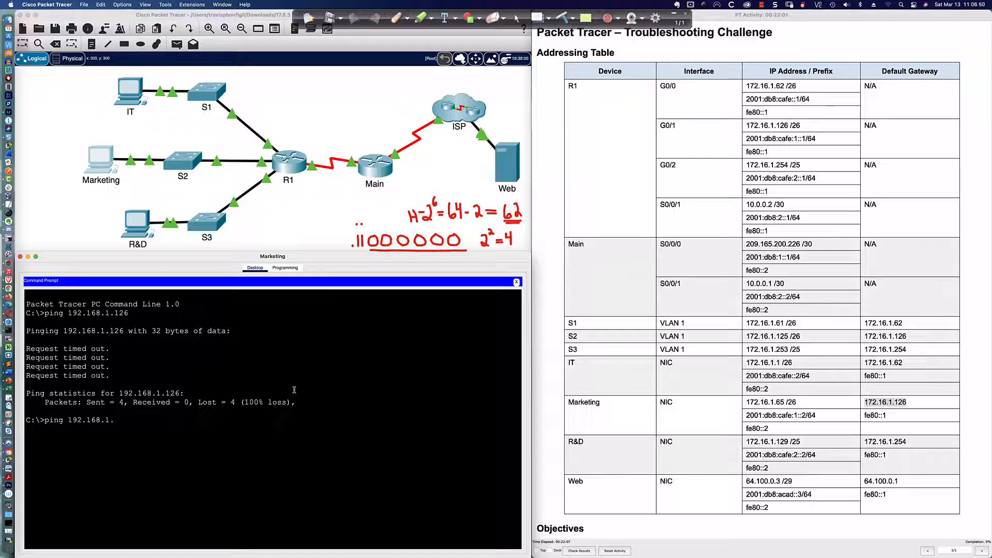
text(172.16.1.12)
key(Up)
key(BackSpace)
key(BackSpace)
key(BackSpace)
key(BackSpace)
key(BackSpace)
key(BackSpace)
key(BackSpace)
key(BackSpace)
key(BackSpace)
key(BackSpace)
key(BackSpace)
key(BackSpace)
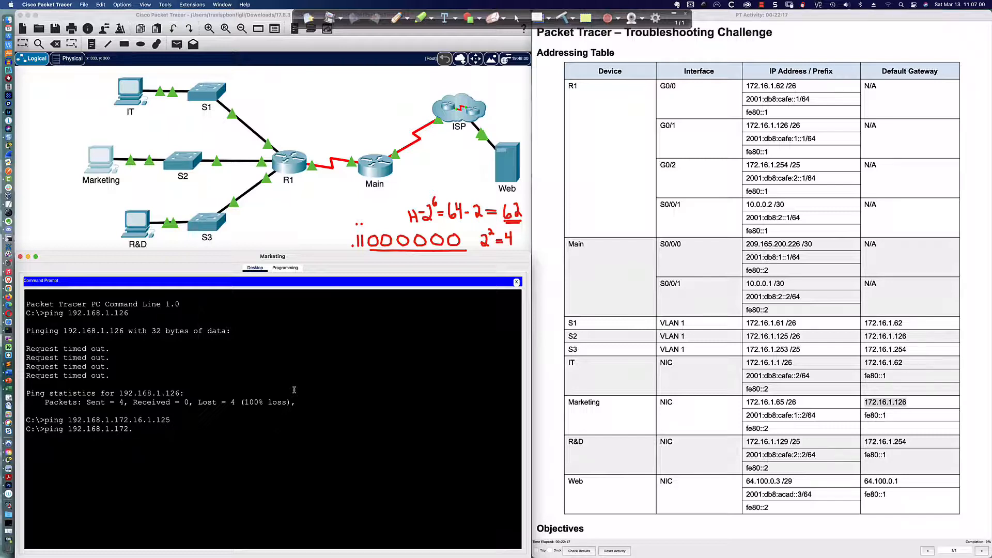
text(126)
key(BackSpace)
key(BackSpace)
key(BackSpace)
key(BackSpace)
key(BackSpace)
key(BackSpace)
key(BackSpace)
key(BackSpace)
key(BackSpace)
key(BackSpace)
key(BackSpace)
key(BackSpace)
key(BackSpace)
key(Return)
key(Return)
text(ping)
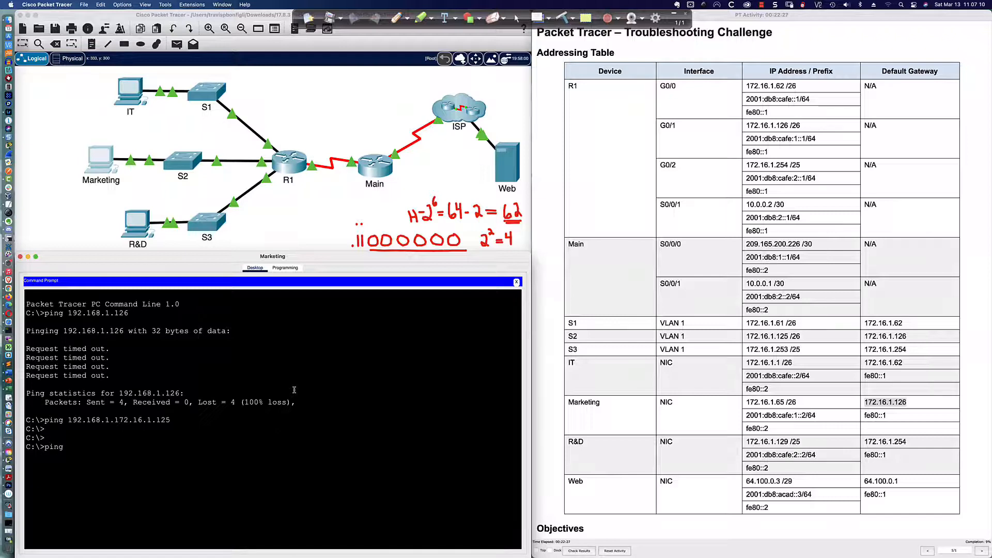
text( 172.16.1.126)
key(Return)
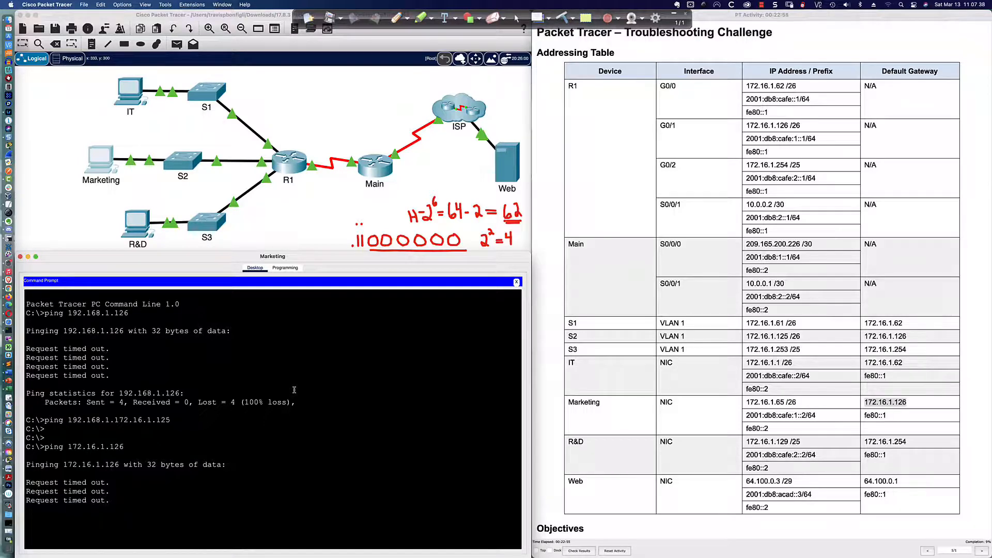
Step: Ping switch S2 at 172.16.1.125 from the Marketing PC
key(Up)
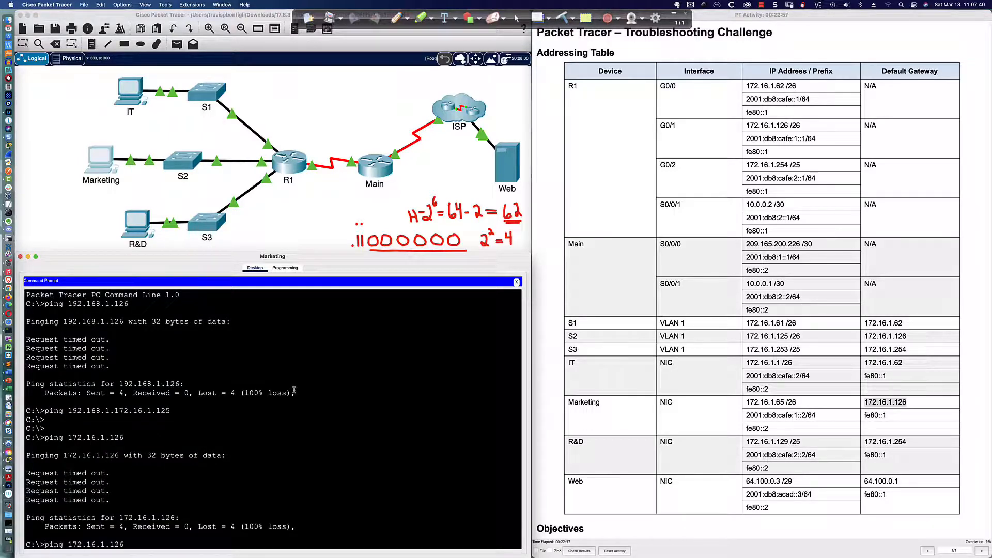
key(BackSpace)
key(BackSpace)
key(BackSpace)
text(125)
key(Return)
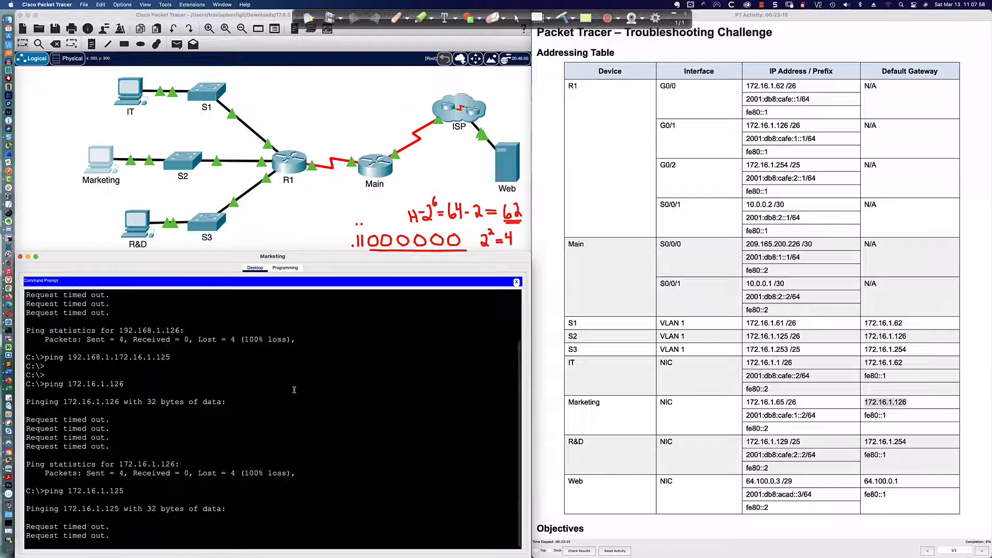
Step: Log into switch S2's console and enter privileged mode with enable
click(184, 164)
key(Return)
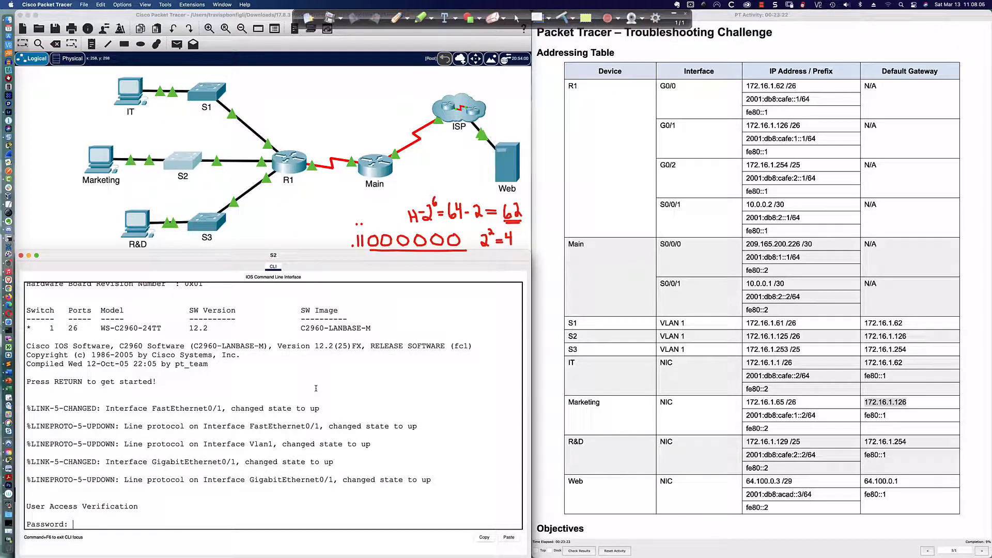
key(Return)
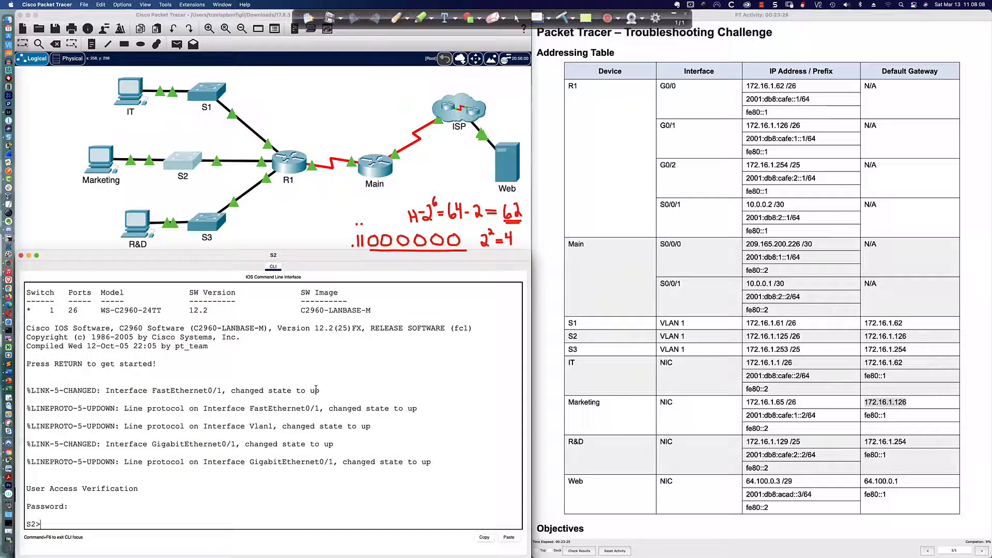
key(Return)
text(en)
key(Tab)
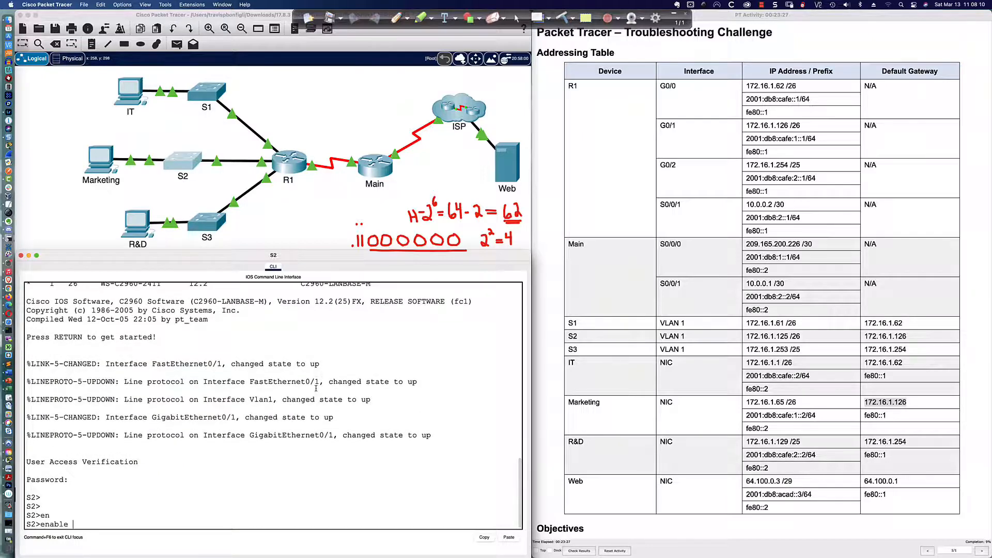
key(Return)
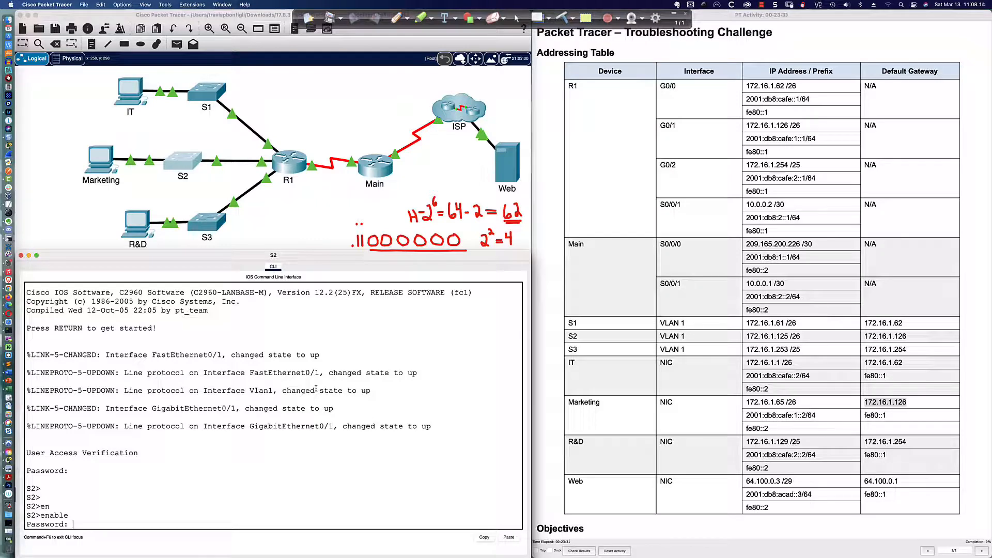
key(Return)
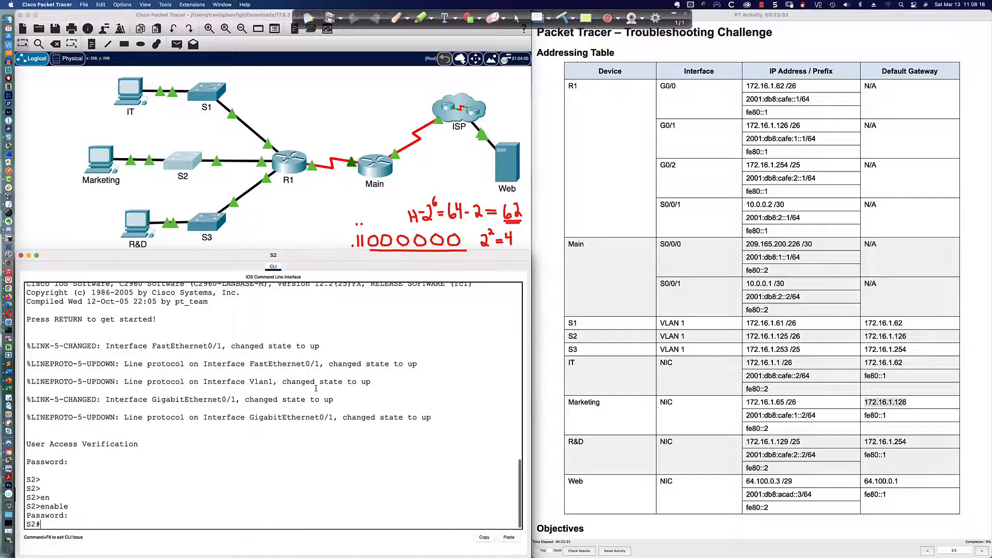
key(Return)
key(Return)
key(Return)
Step: Display S2's interface summary (sh ip int br) and its running configuration (sh run)
text(sh ip int bri)
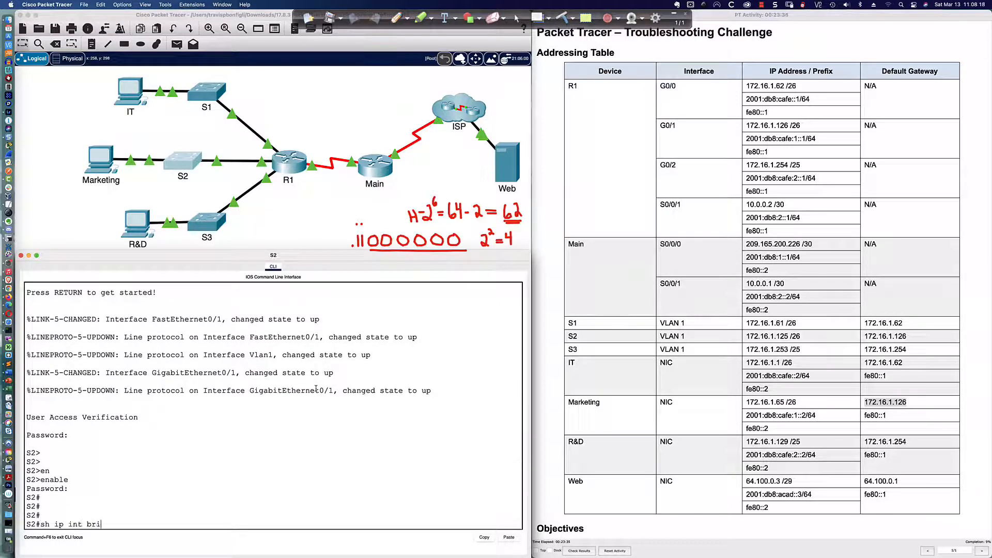
key(Return)
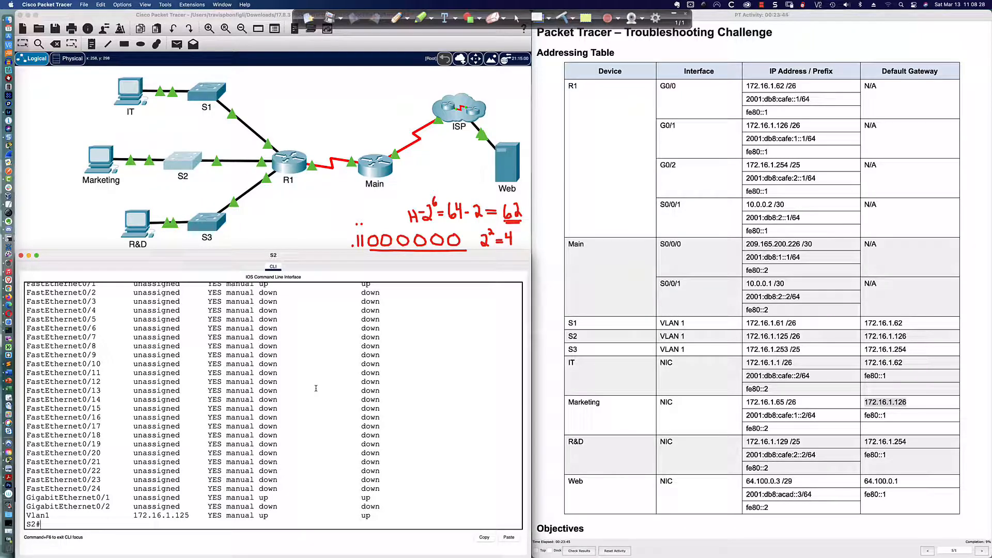
text(sh run)
key(Return)
key(space)
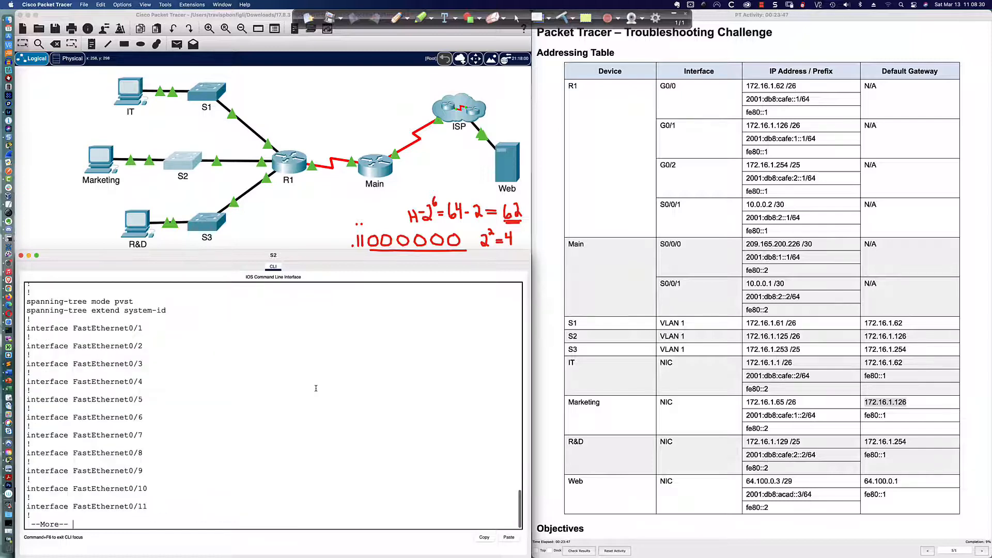
text(q n)
key(BackSpace)
key(BackSpace)
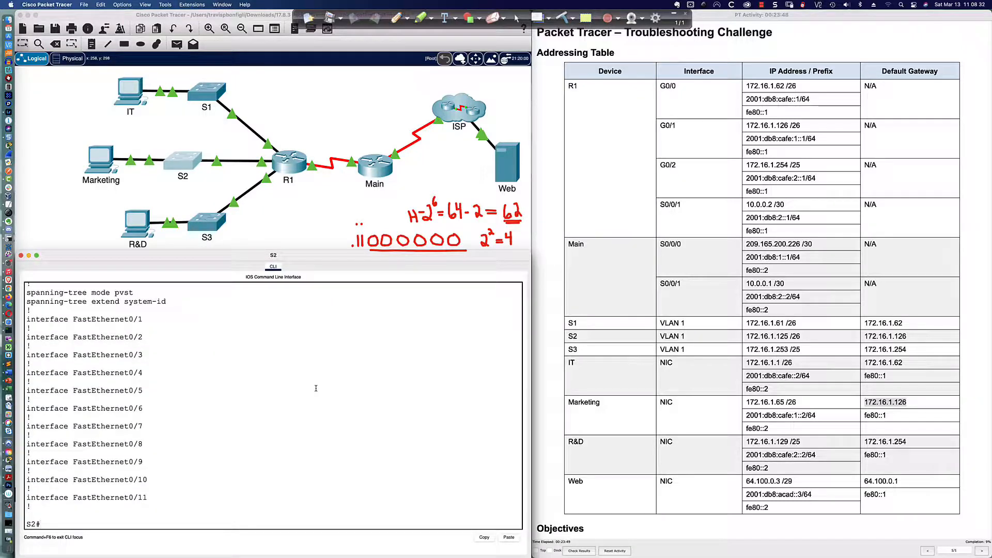
key(Up)
key(Return)
key(space)
key(space)
key(space)
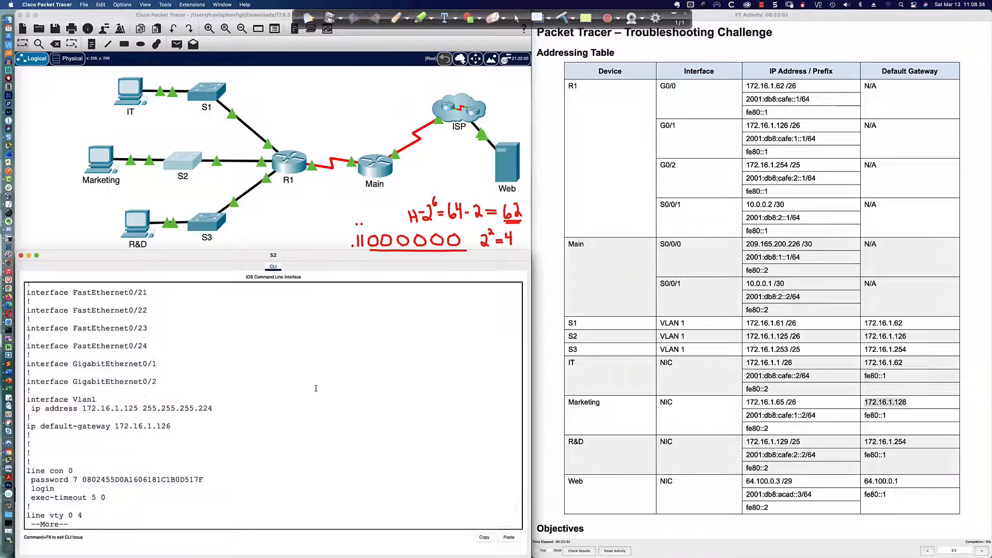
Step: Compare S2's Vlan1 address 172.16.1.125 255.255.255.224 with the addressing table entry
scroll(249, 380, up, 3)
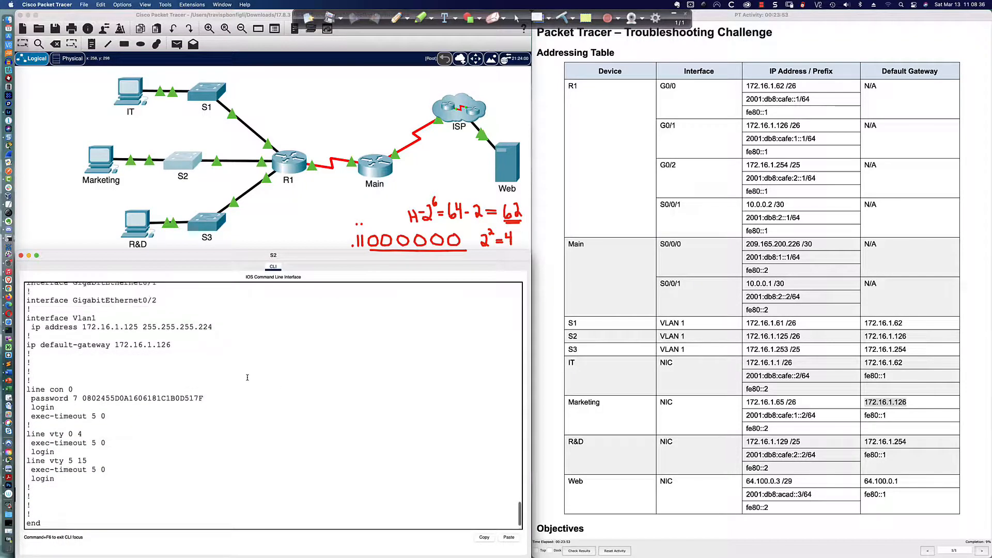
scroll(243, 370, down, 2)
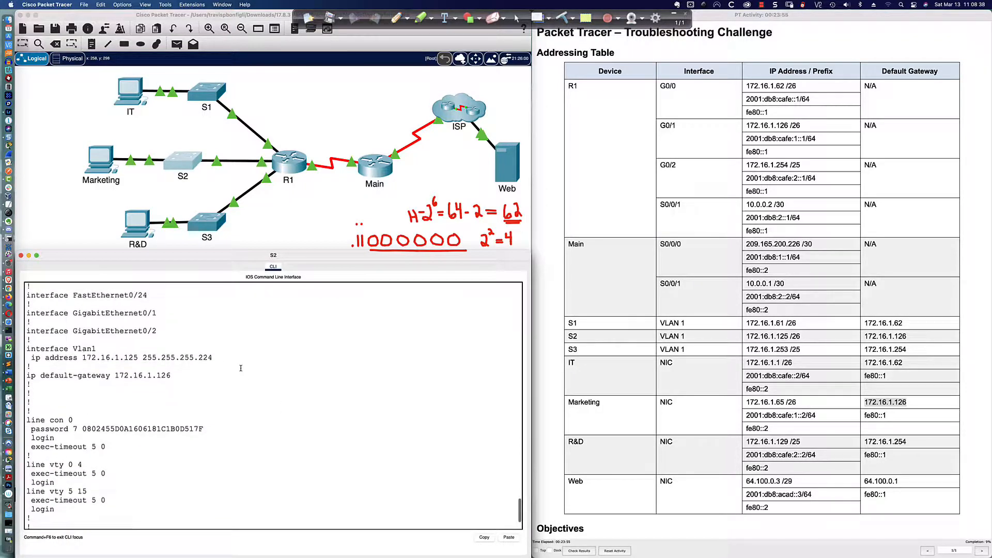
scroll(240, 368, down, 3)
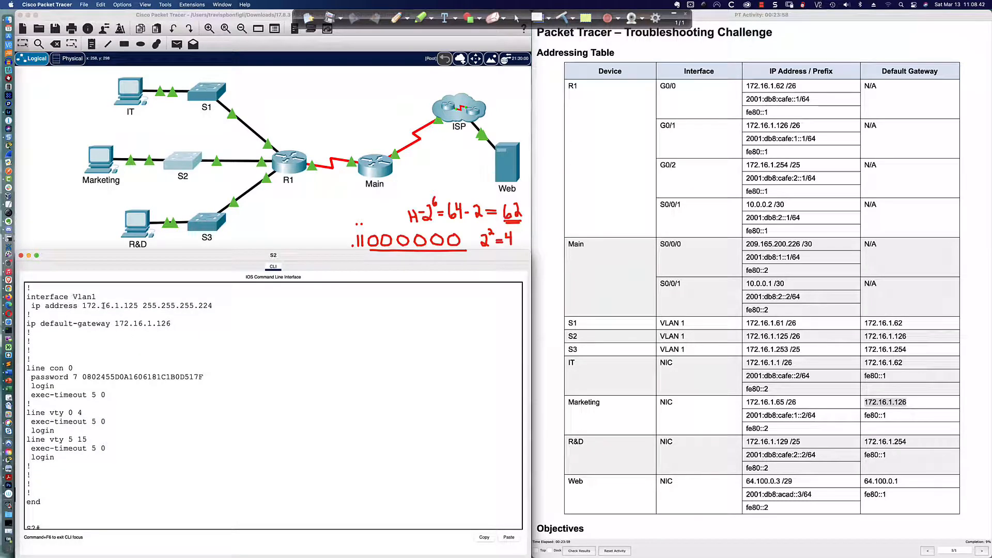
drag(82, 307, 137, 306)
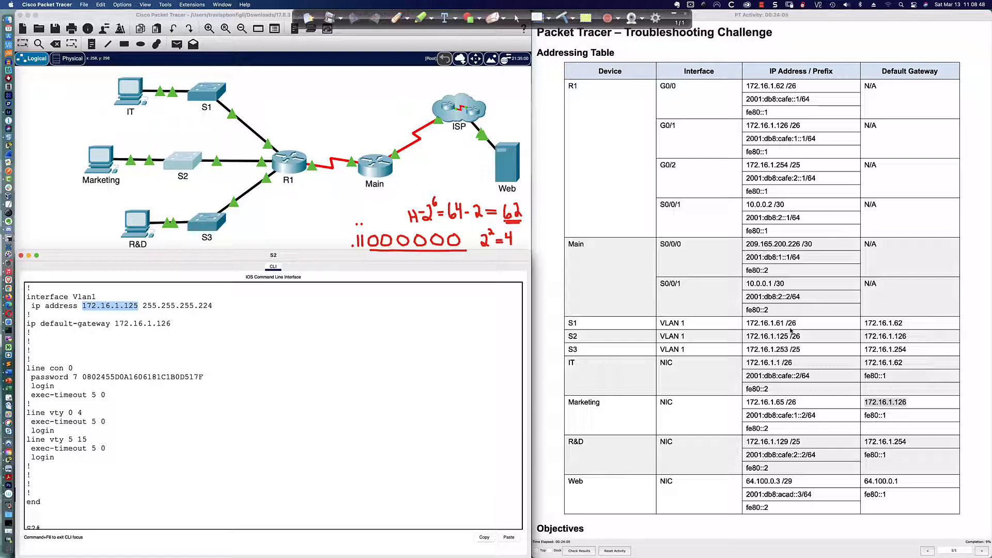
drag(801, 336, 748, 336)
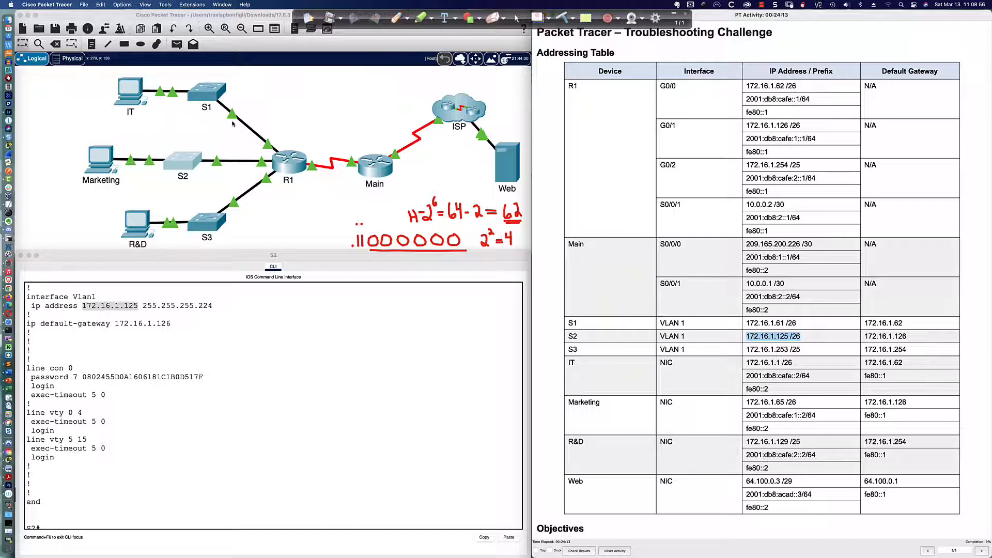
click(143, 306)
drag(143, 305, 216, 307)
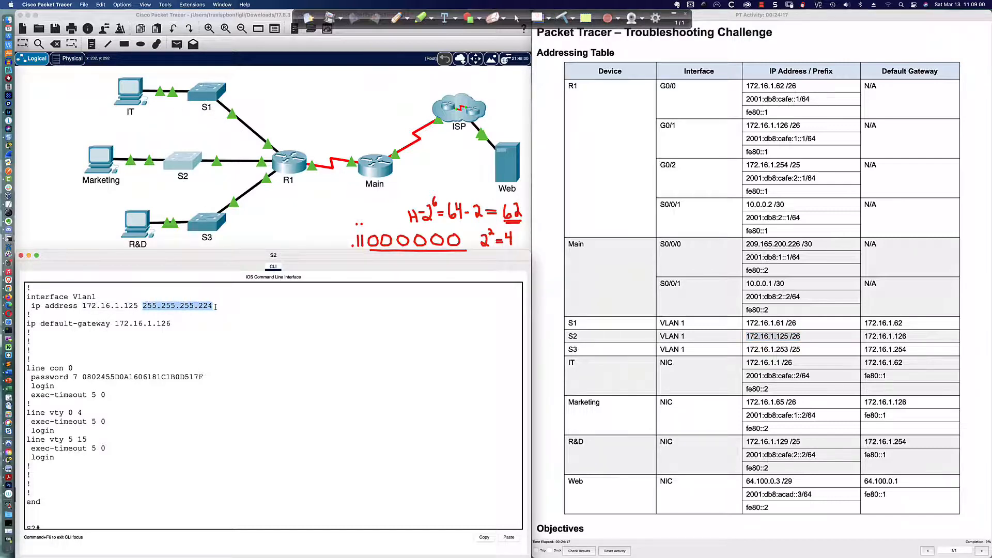
click(113, 108)
click(518, 285)
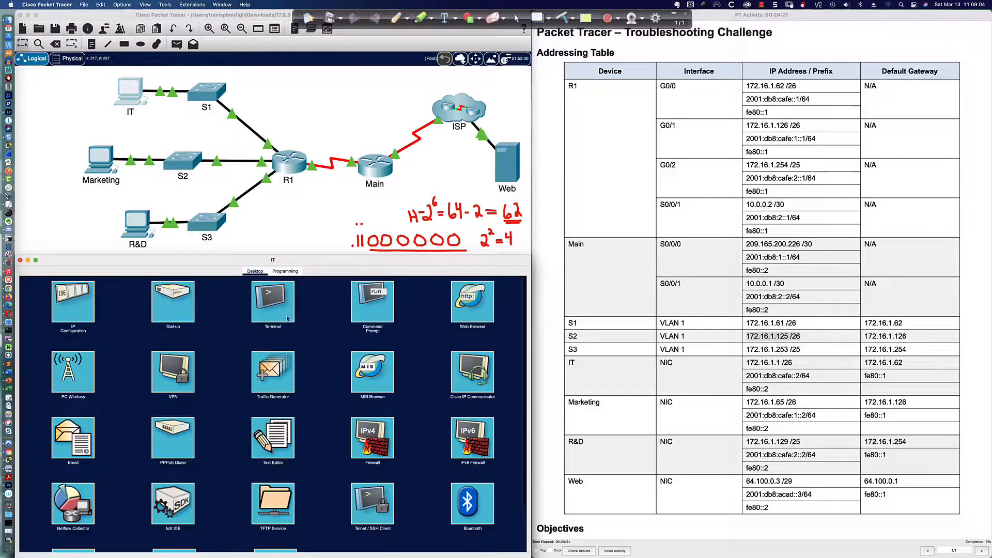
click(81, 307)
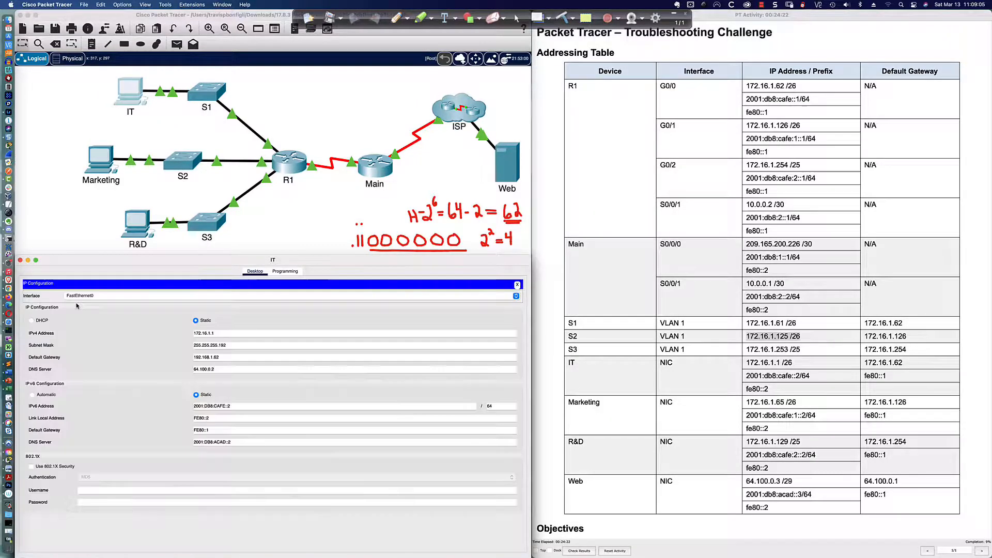
click(224, 346)
drag(224, 346, 200, 356)
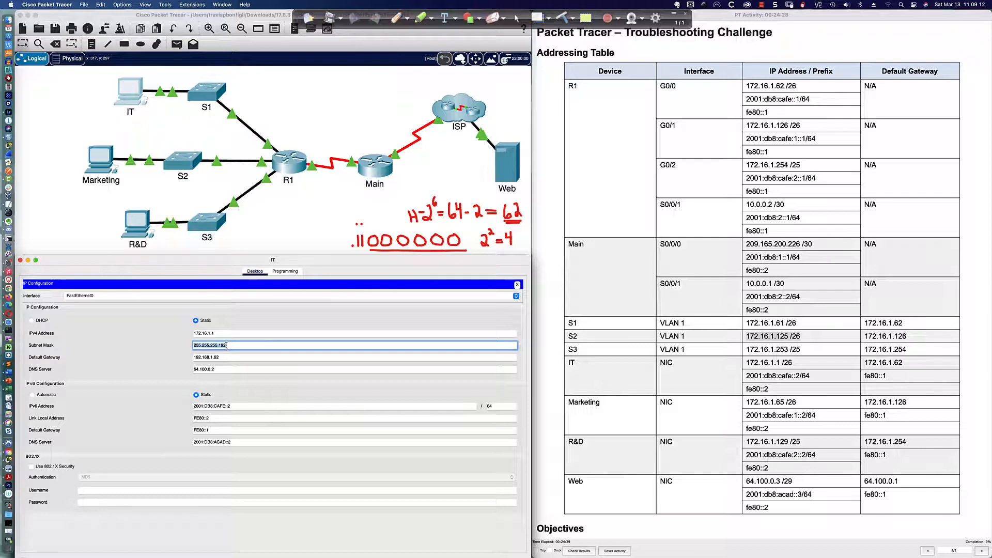
click(183, 161)
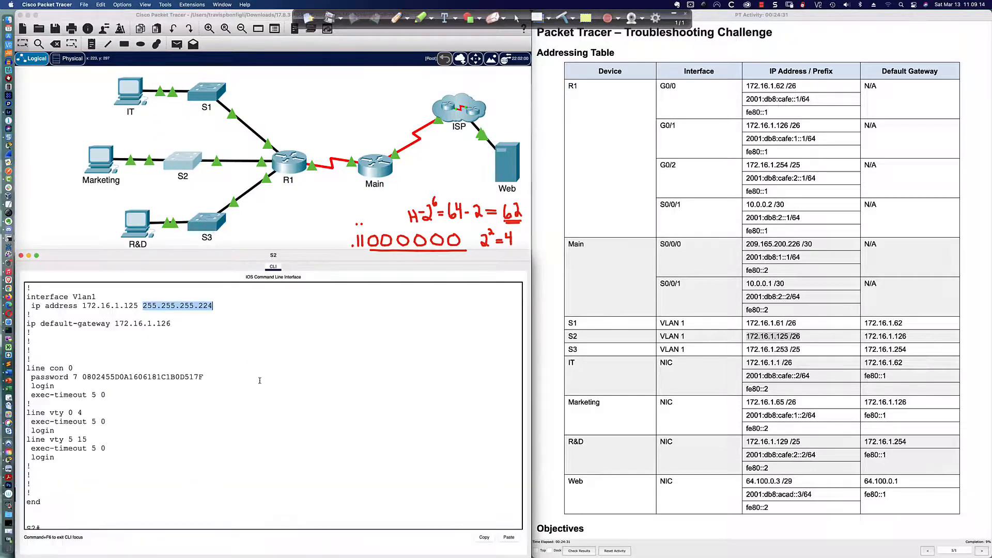
click(273, 400)
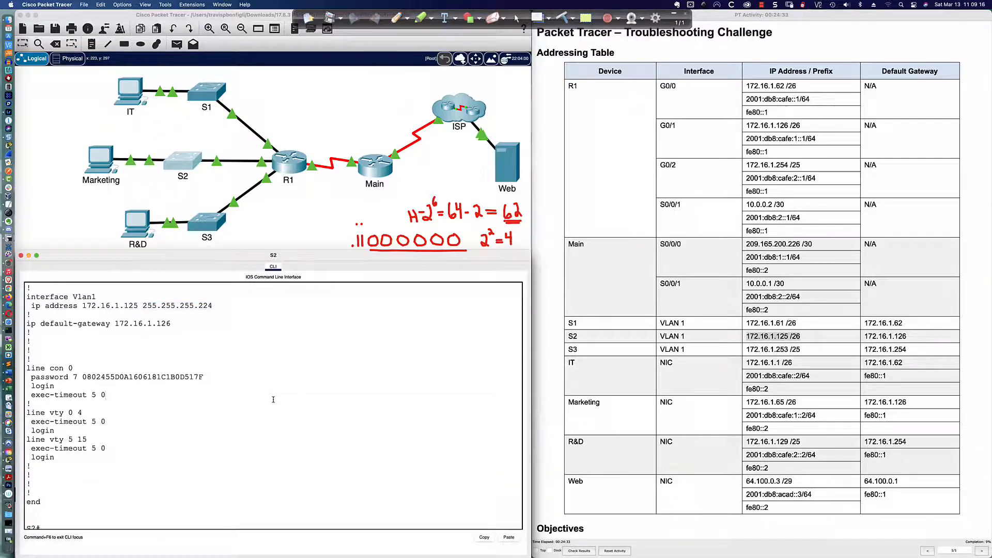
scroll(273, 400, down, 1)
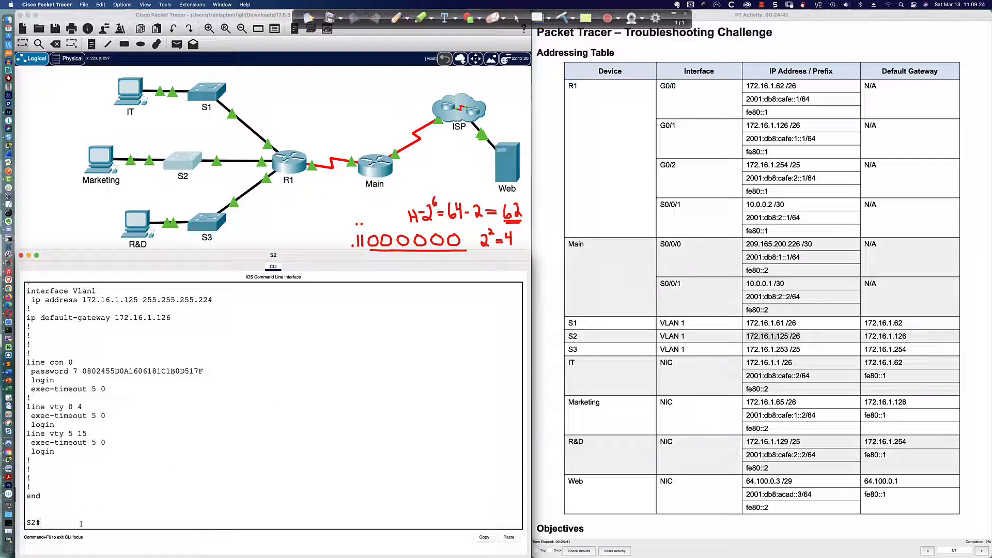
Step: Set S2's interface VLAN 1 address to 172.16.1.125 255.255.255.192
text(conf t)
key(Return)
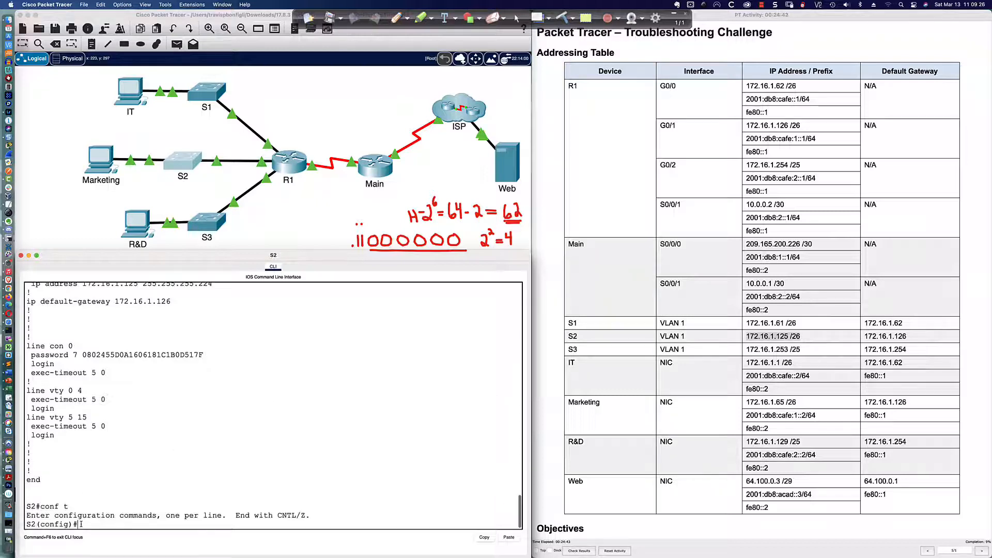
text(int vlan 1)
key(Return)
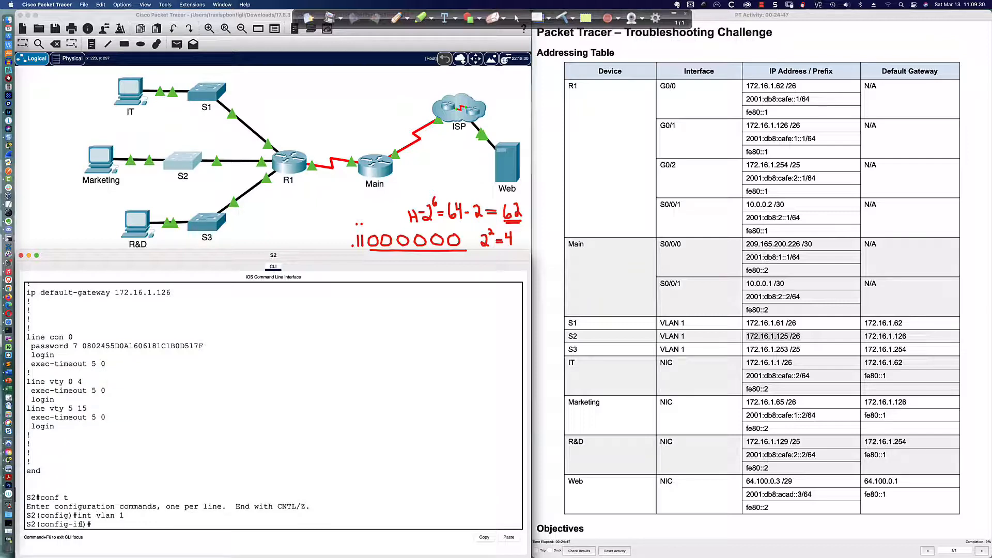
text(ip add 172.16.1.125 255.255.255.192)
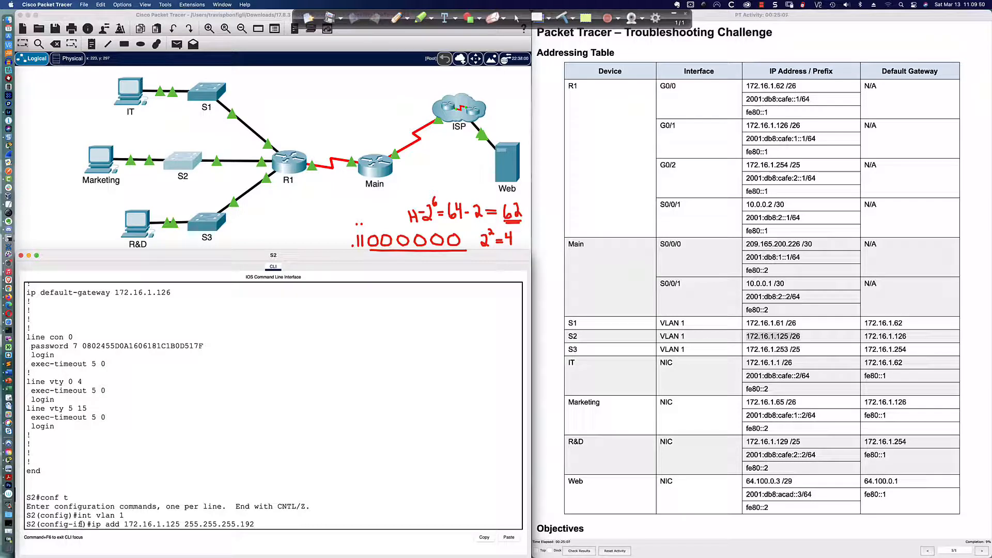
key(Return)
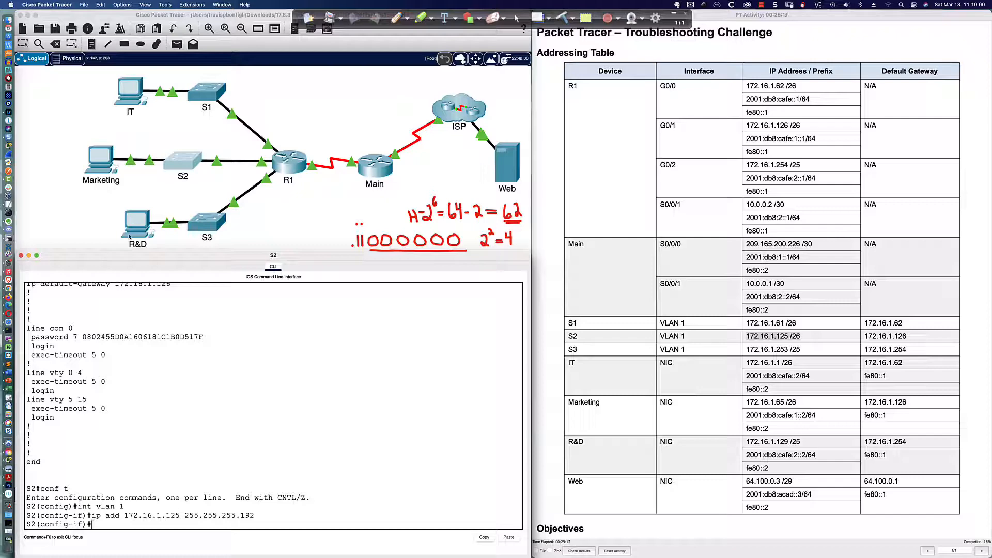
Step: From Marketing, ping S2 at 172.16.1.125, now replying, and gateway 172.16.1.126, still failing
click(101, 162)
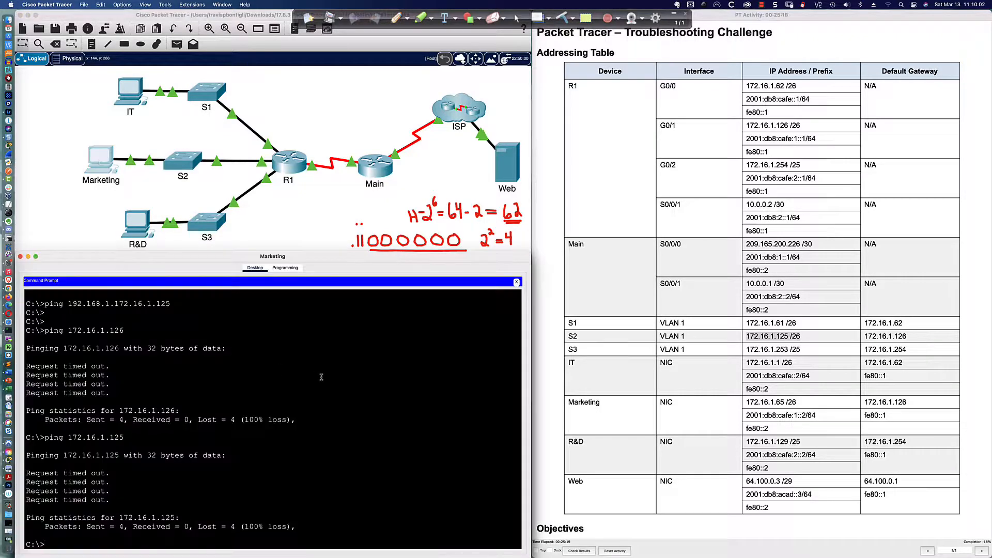
key(Up)
key(Return)
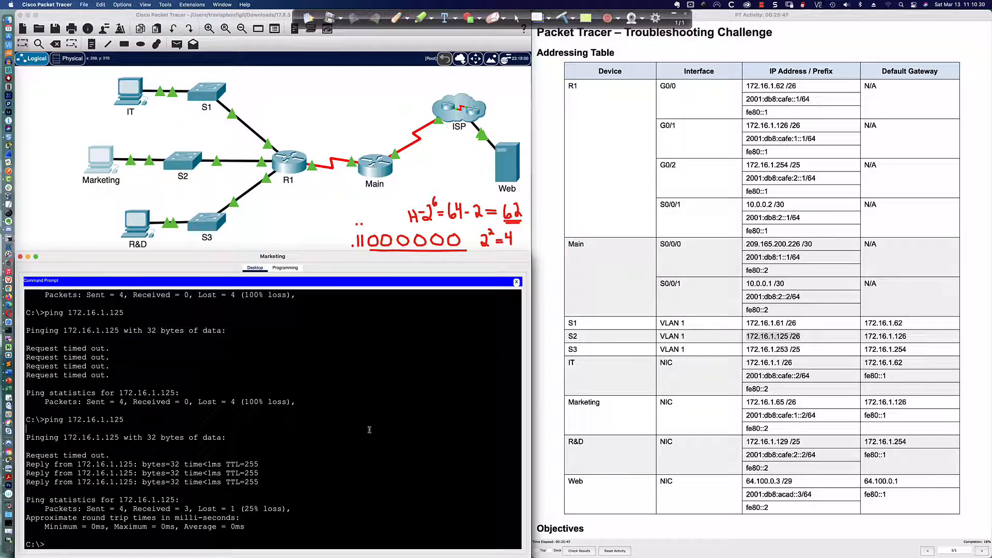
key(Up)
key(BackSpace)
text(6.1.126)
key(Return)
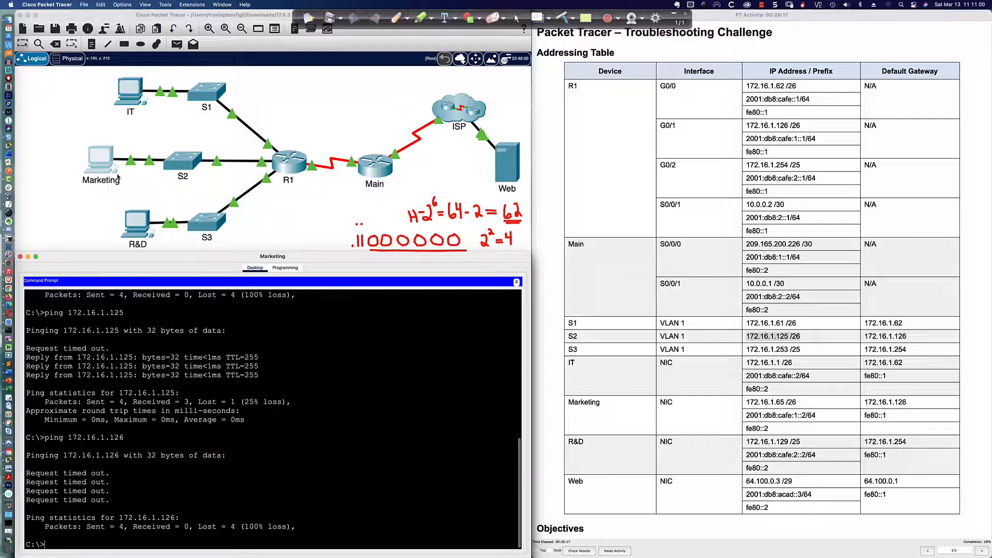
Step: Exit configuration mode on S2 and save its running configuration with wri mem
click(184, 167)
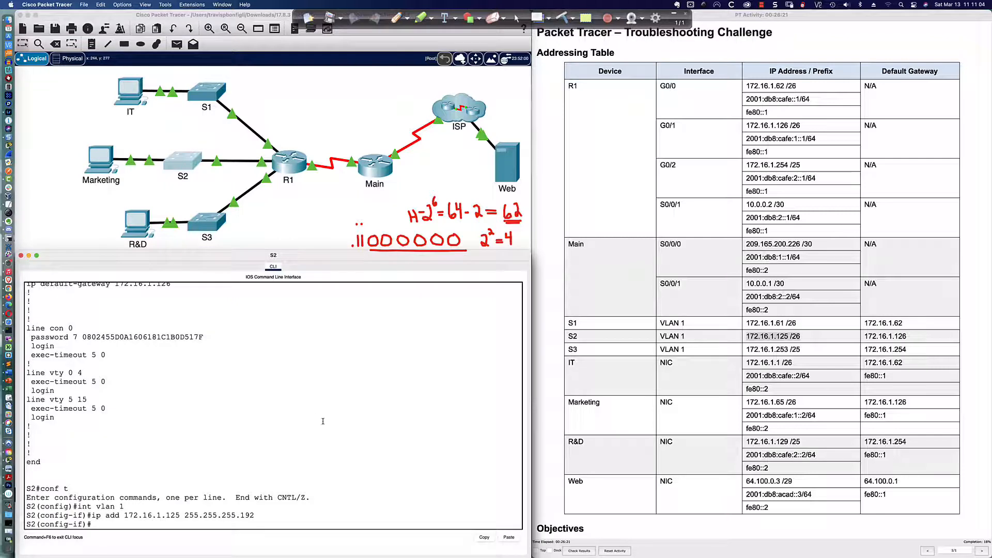
text(end)
key(Return)
key(Return)
key(Return)
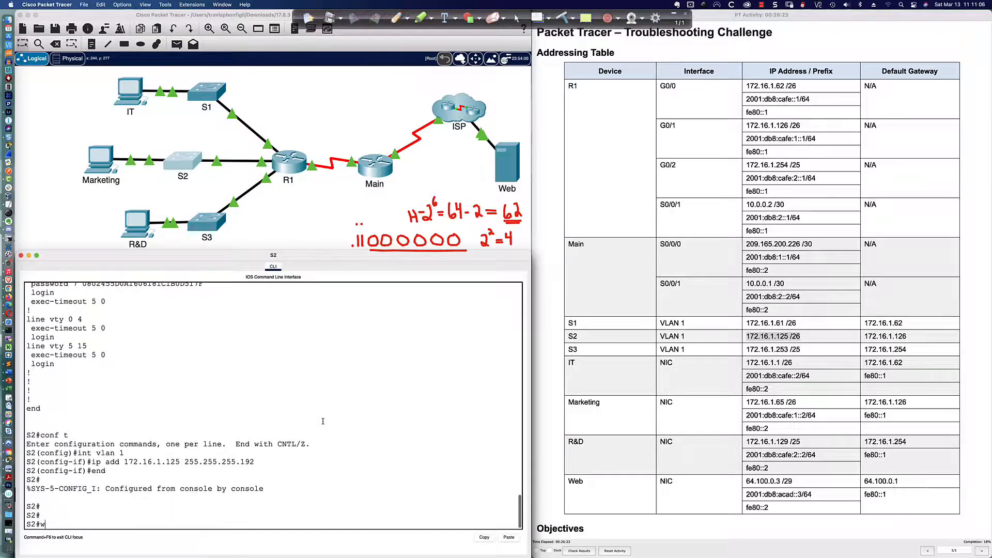
text(wri mme)
key(Return)
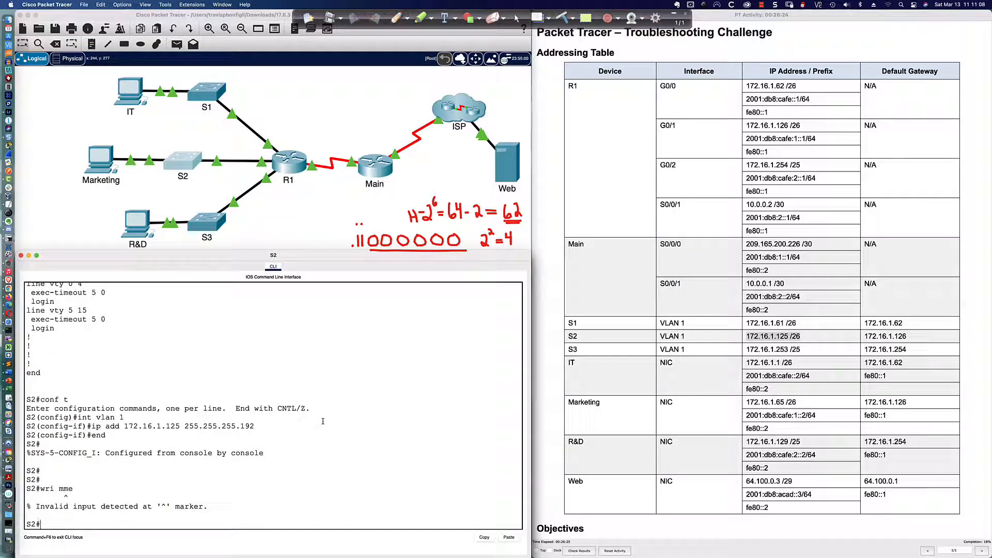
text(wri mem)
key(Return)
key(Return)
key(Return)
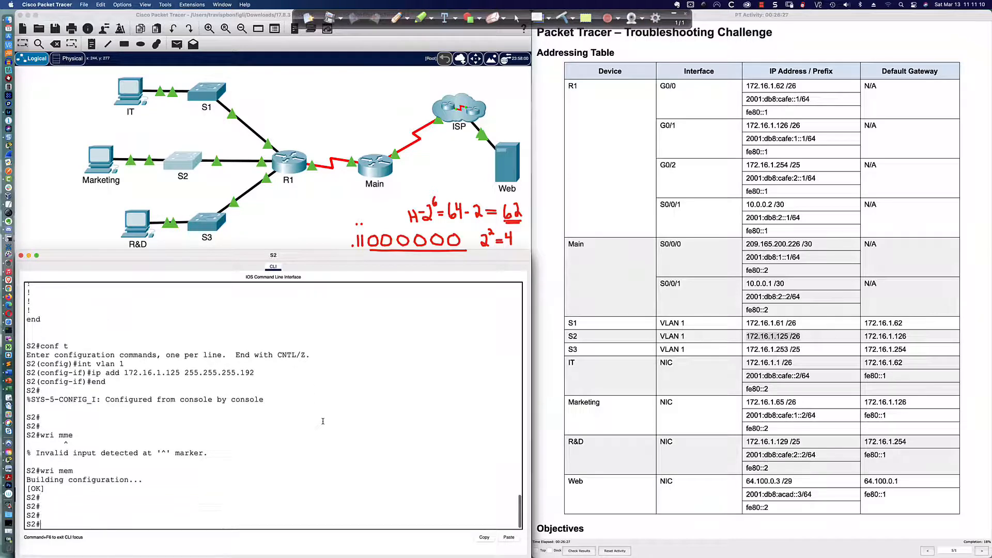
Step: Check S2's default gateway 172.16.1.126 in the config and ping it from S2
text(ping 172.16.1.126)
scroll(323, 421, up, 10)
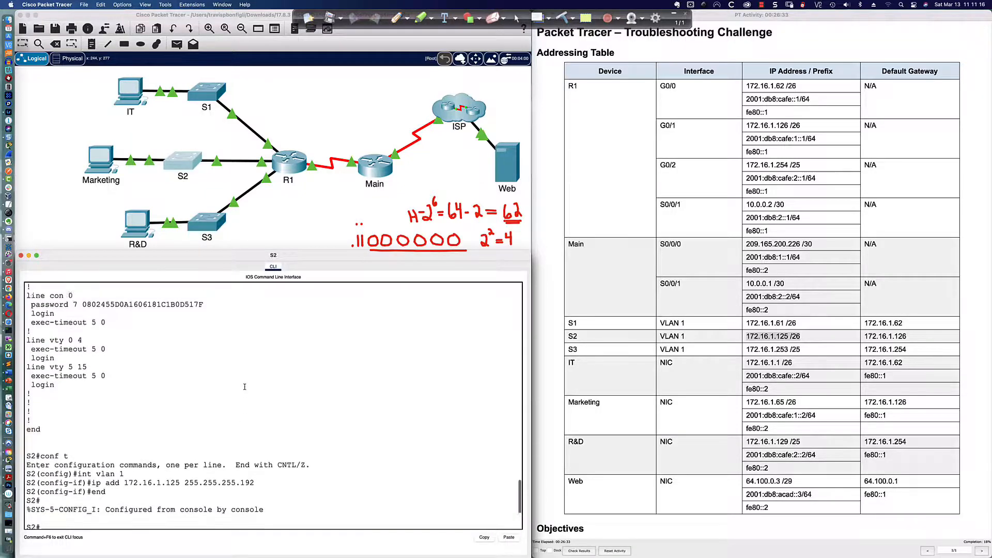
drag(171, 389, 50, 389)
scroll(245, 480, down, 10)
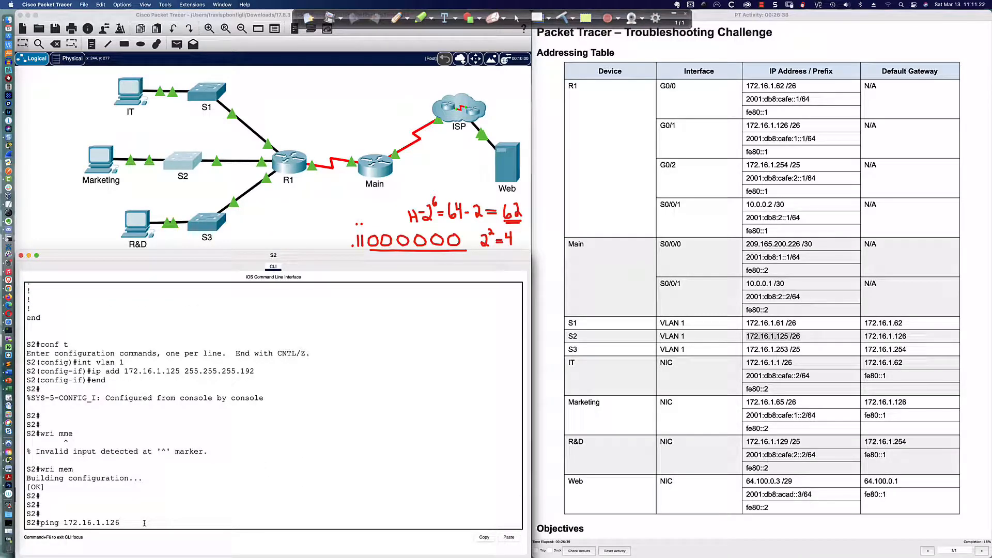
key(Return)
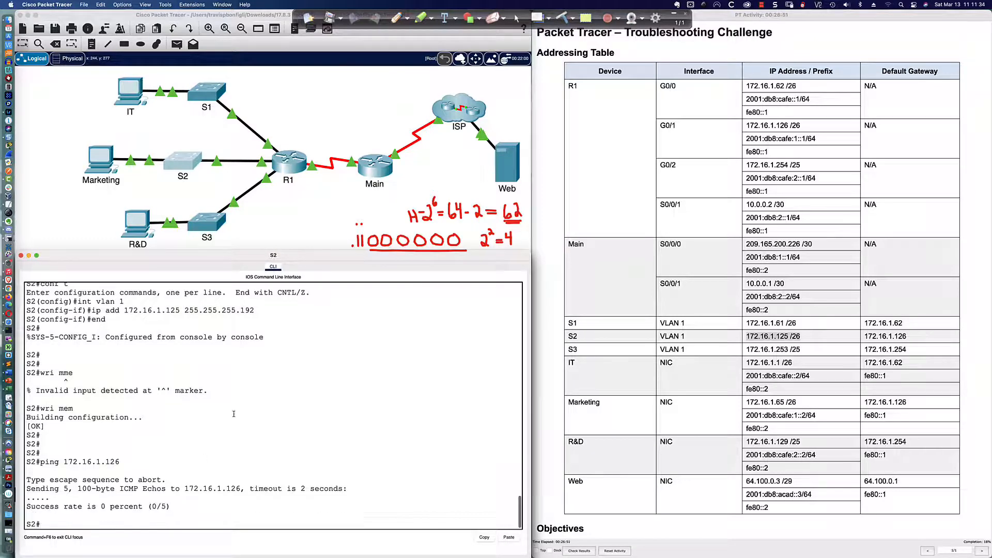
Step: Note R1 G0/1's table addresses: 172.16.1.126 /26 and 2001:db8:cafe:1::1/64
click(284, 170)
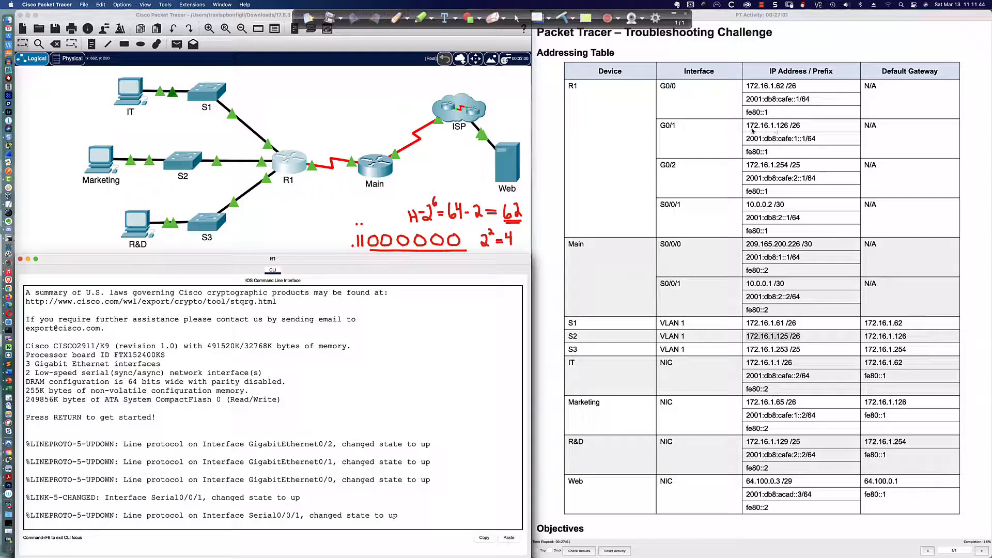
drag(746, 126, 803, 128)
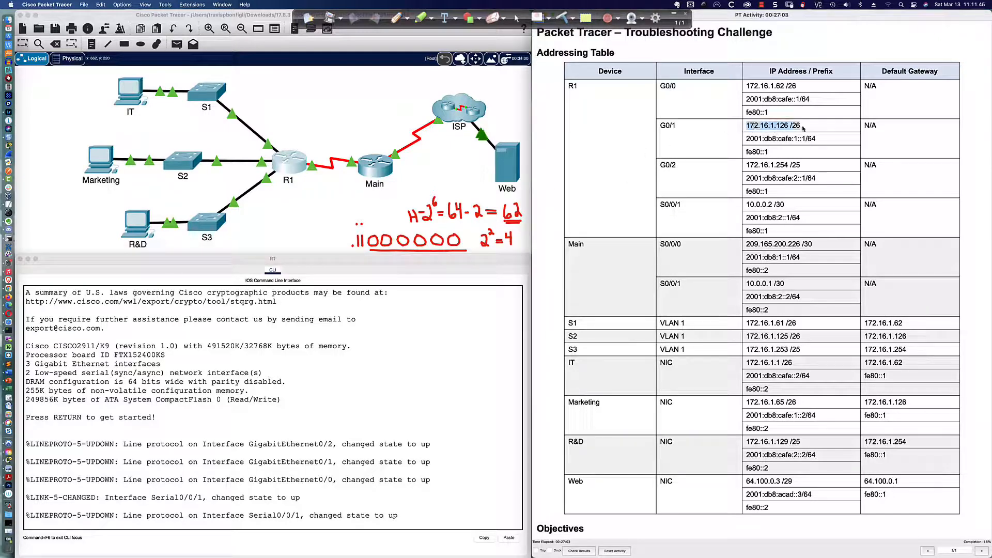
drag(747, 140, 821, 139)
drag(386, 380, 395, 388)
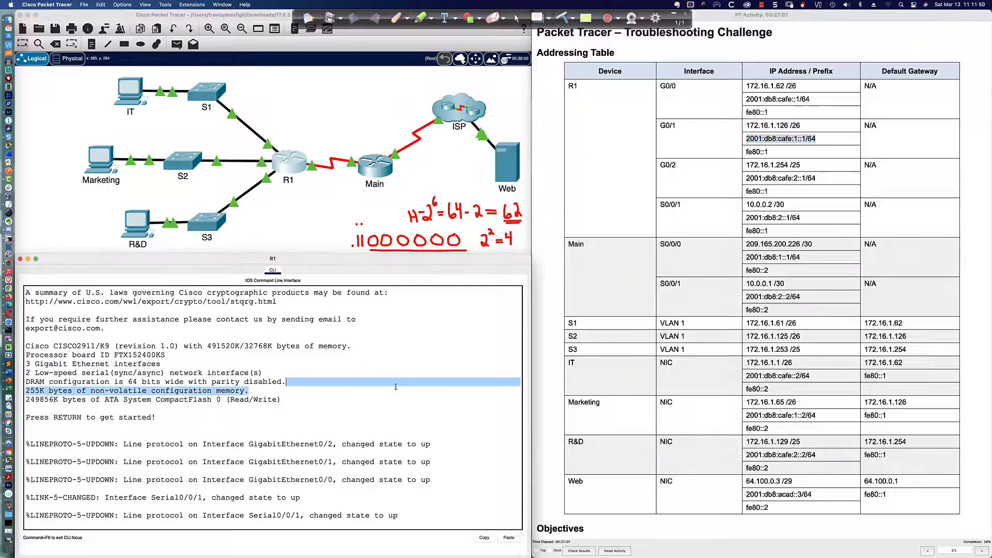
Step: Log into R1's console and enter privileged mode
key(Return)
key(Return)
key(Return)
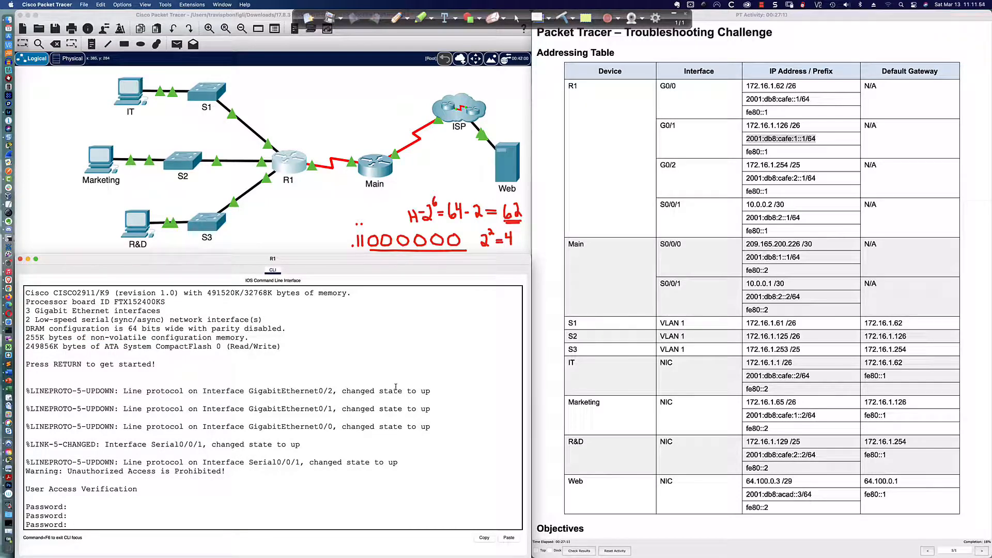
key(Return)
text(en)
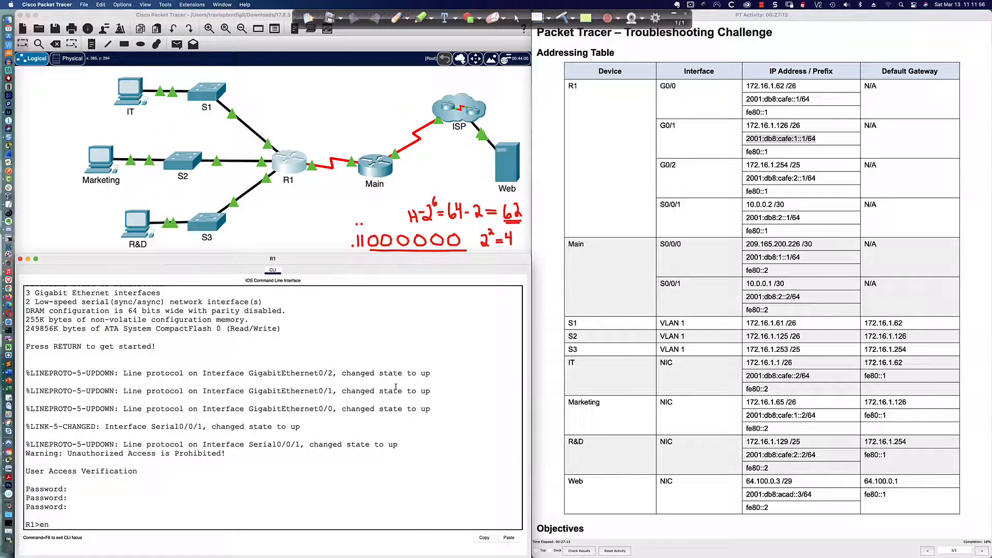
key(Return)
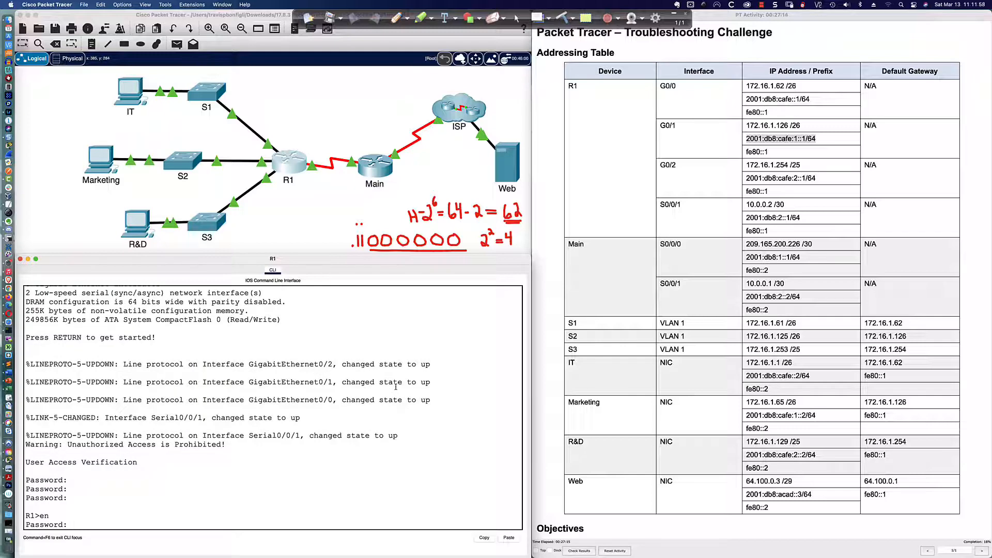
key(Return)
key(Return)
key(Return)
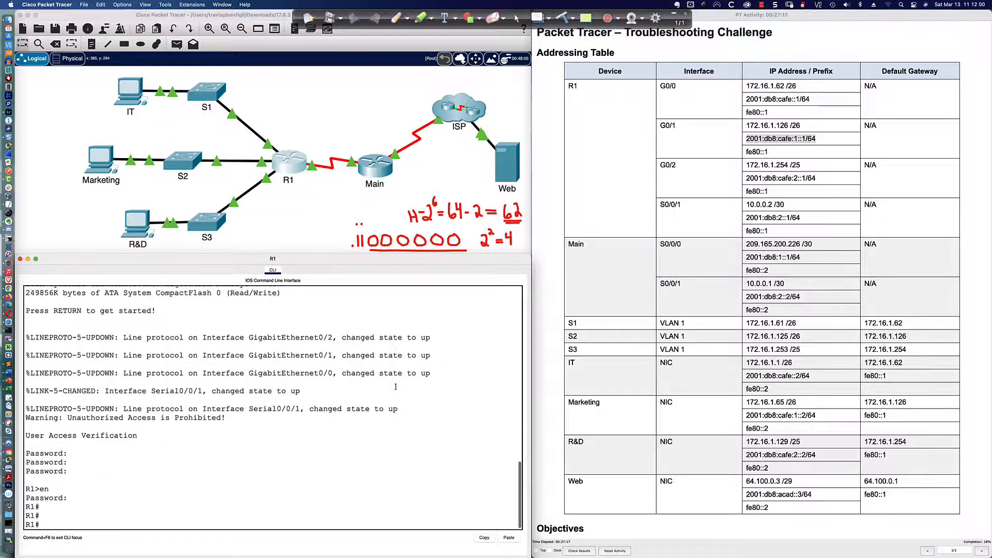
key(Return)
Step: List R1's interfaces, spotting G0/1 at 192.168.1.126, and enter global configuration mode
text(sh ip intb)
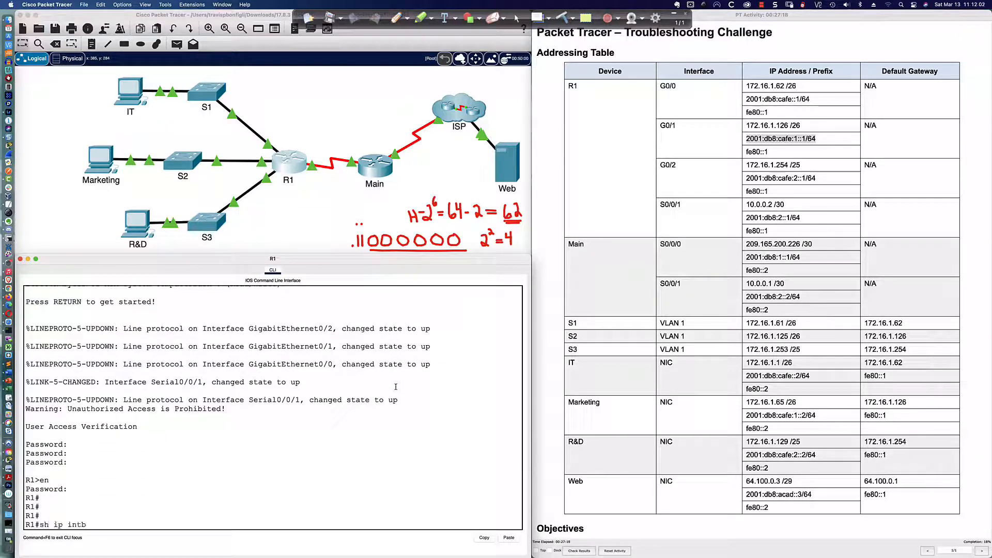
key(BackSpace)
text(bri)
key(Return)
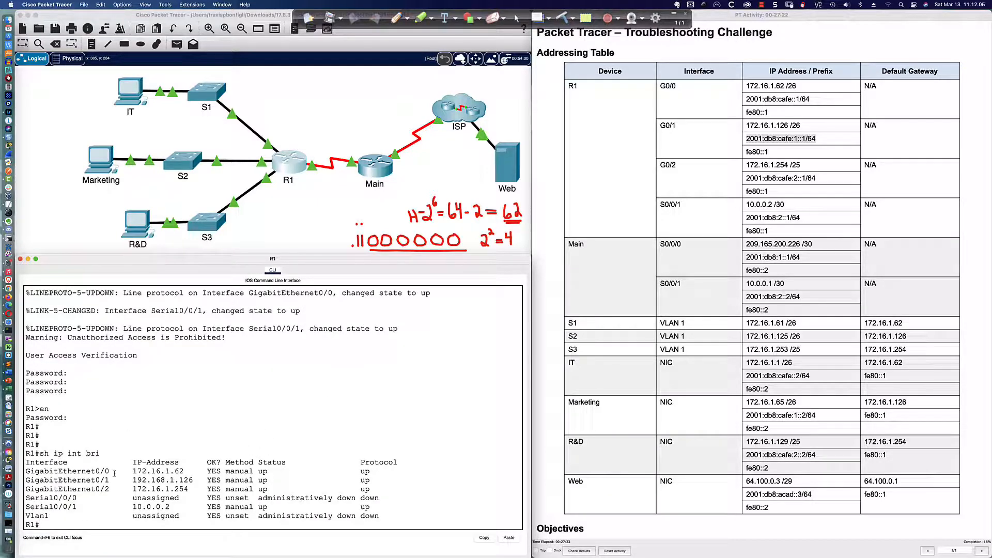
drag(26, 480, 274, 483)
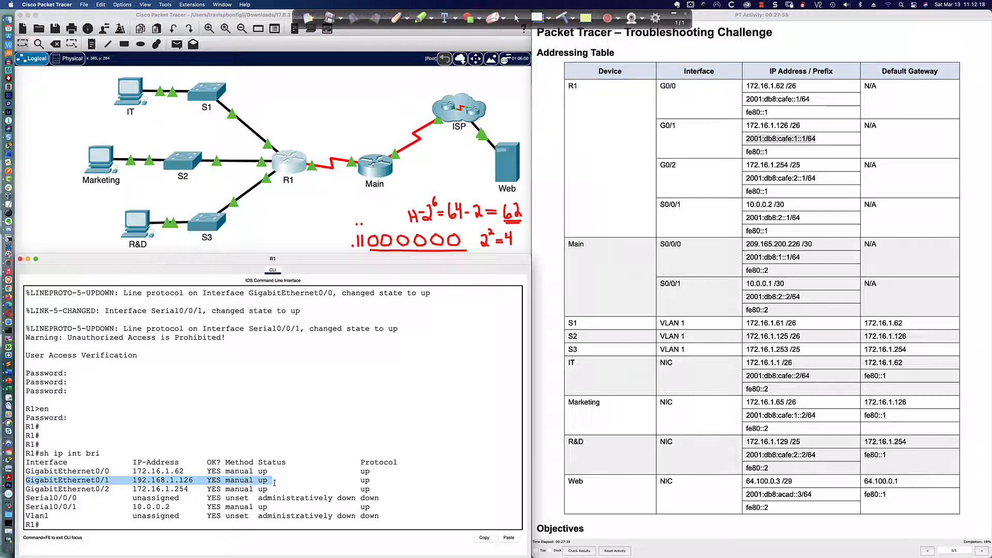
click(163, 480)
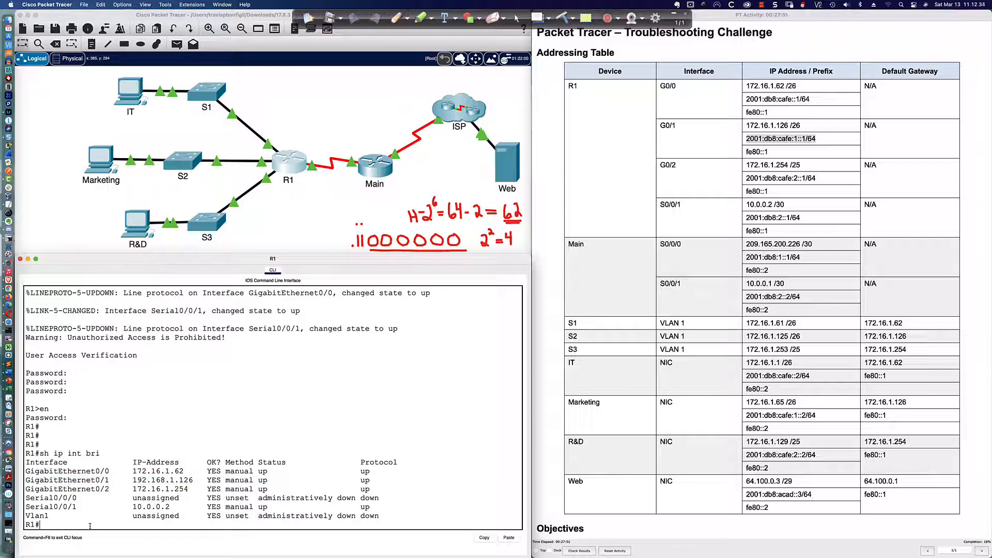
text(conf t)
key(Return)
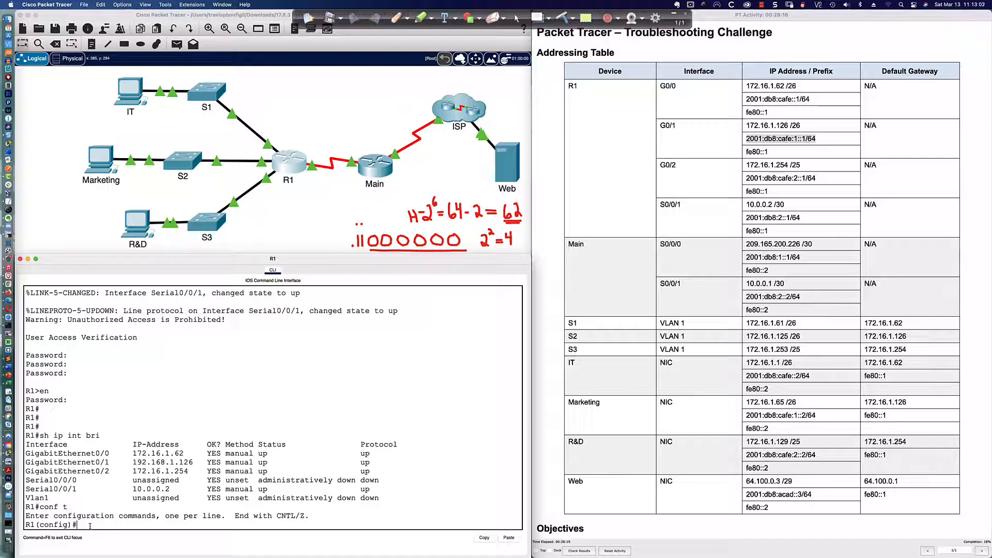
Step: Assign 172.16.1.126 255.255.255.192 to R1's GigabitEthernet0/1 and close R1's console
text(int gi0/1)
key(Return)
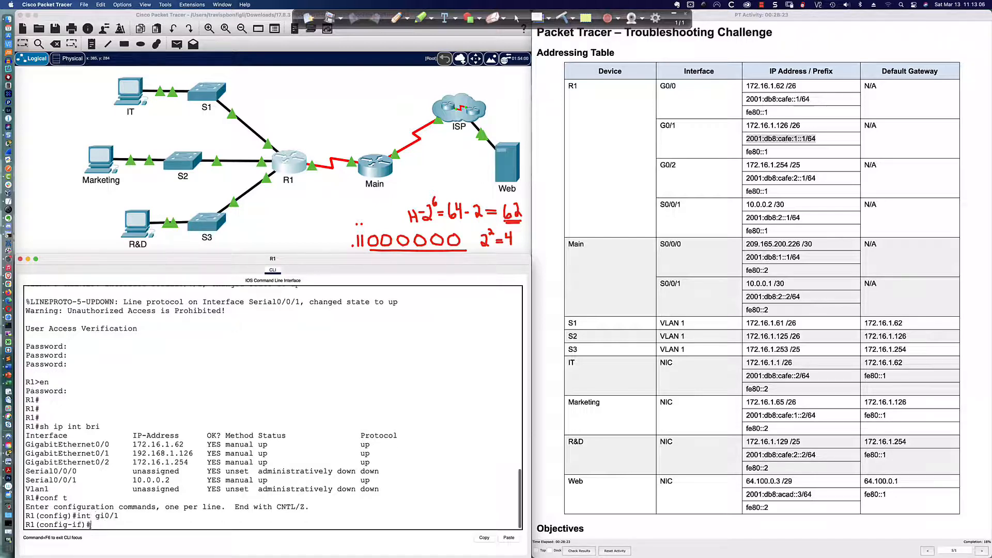
text(ip add)
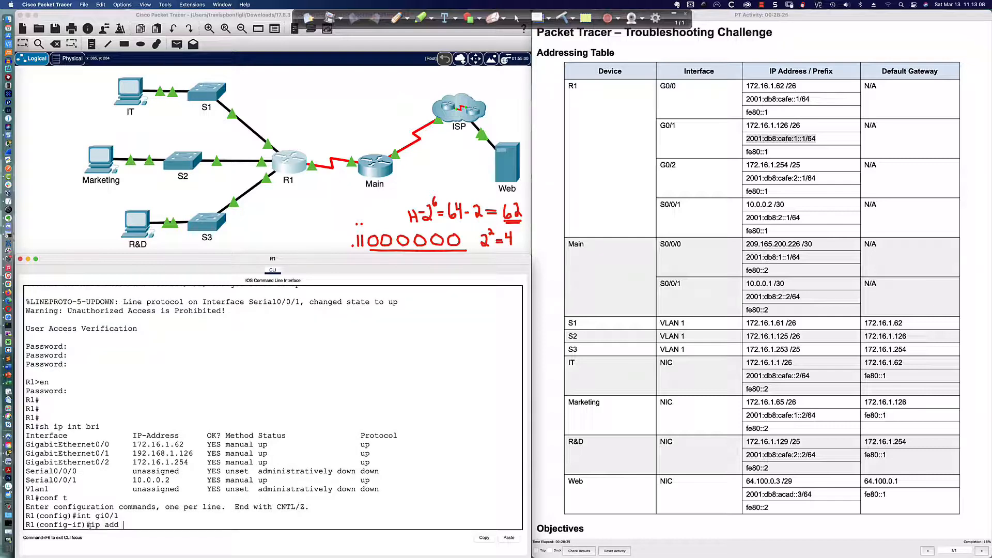
text( 172.16.1.126 255.255.255.192)
key(Return)
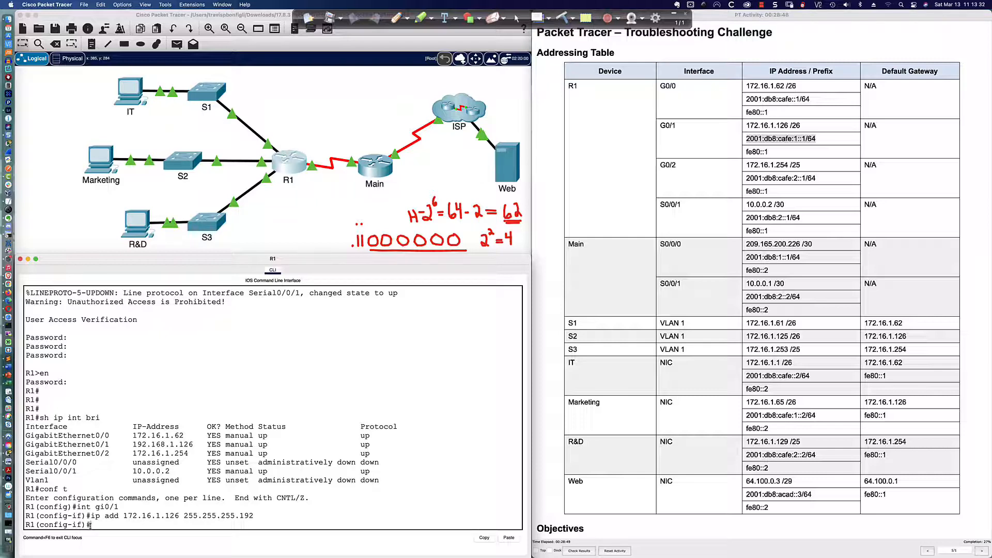
click(99, 160)
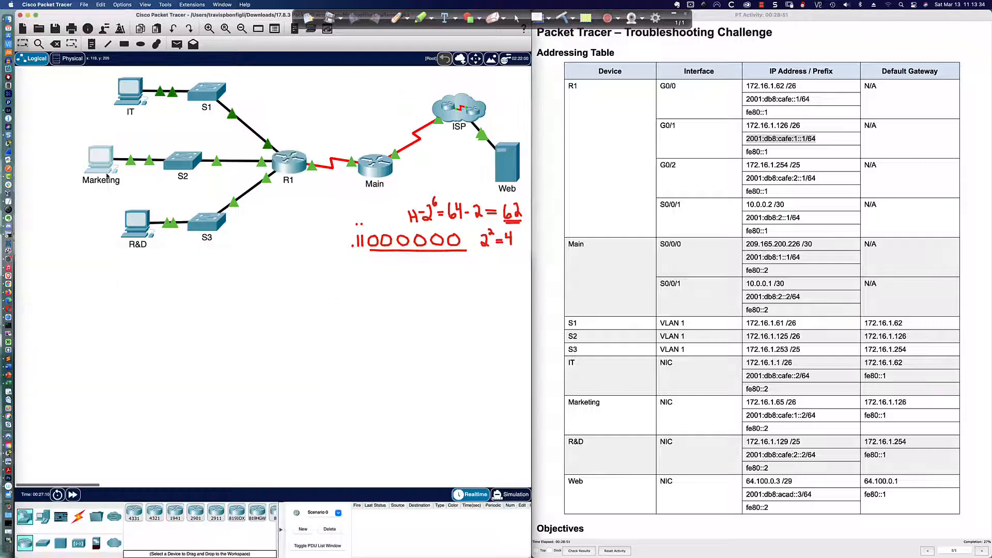
Step: Rerun the ping to gateway 172.16.1.126 from both Marketing and S2
key(Up)
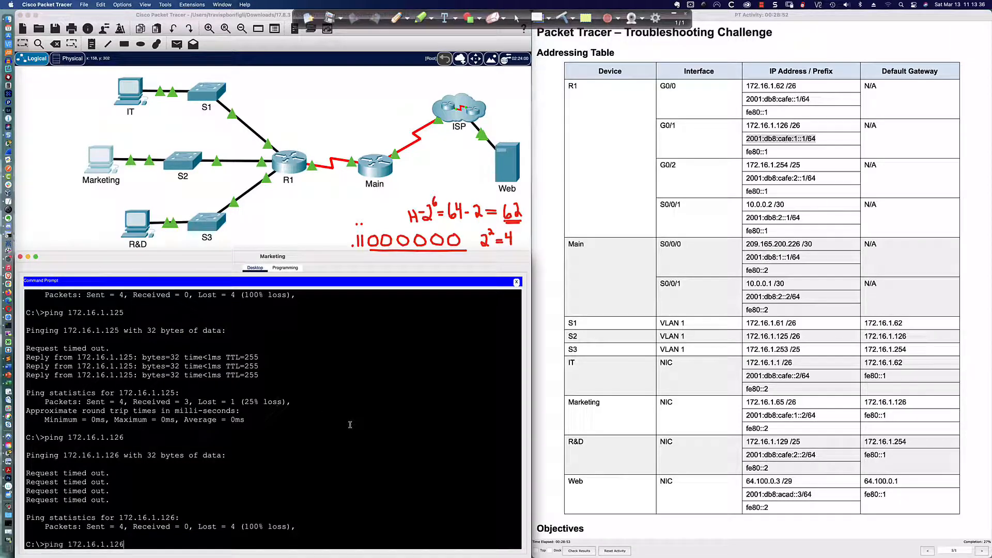
key(Return)
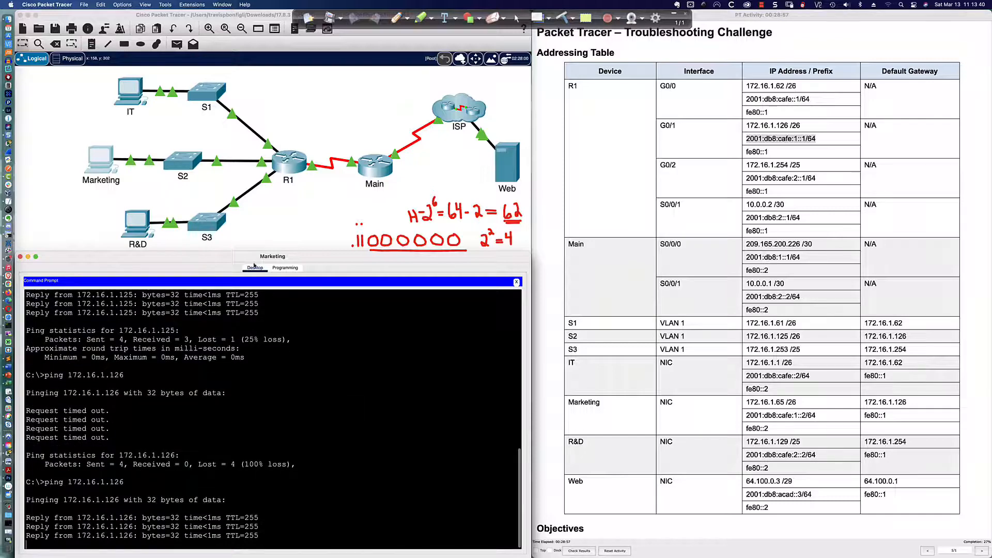
click(184, 165)
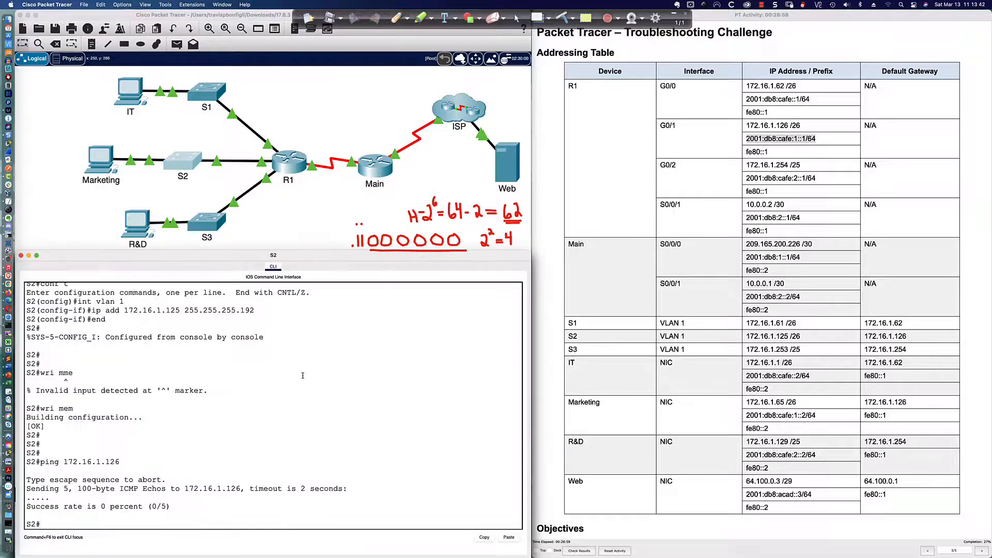
key(Up)
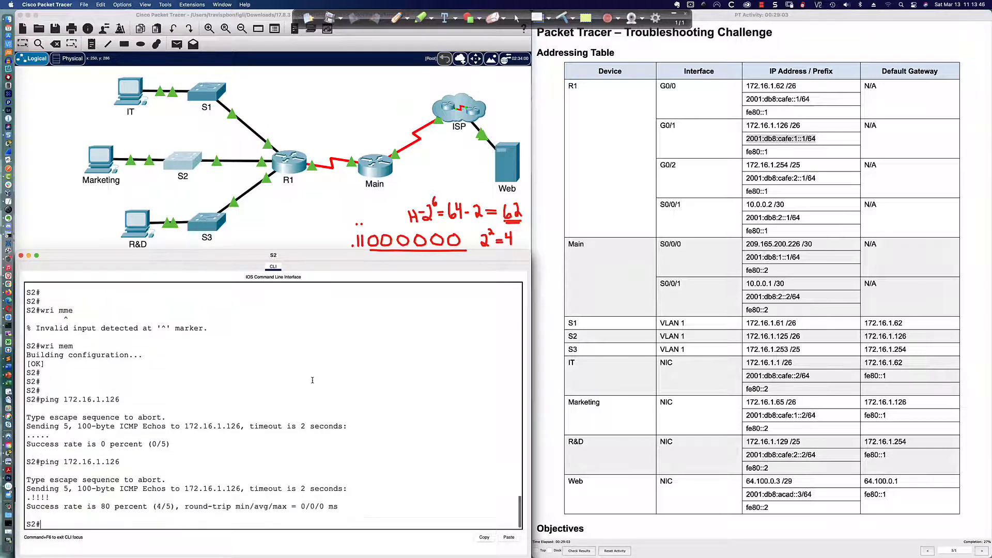
key(Up)
key(Return)
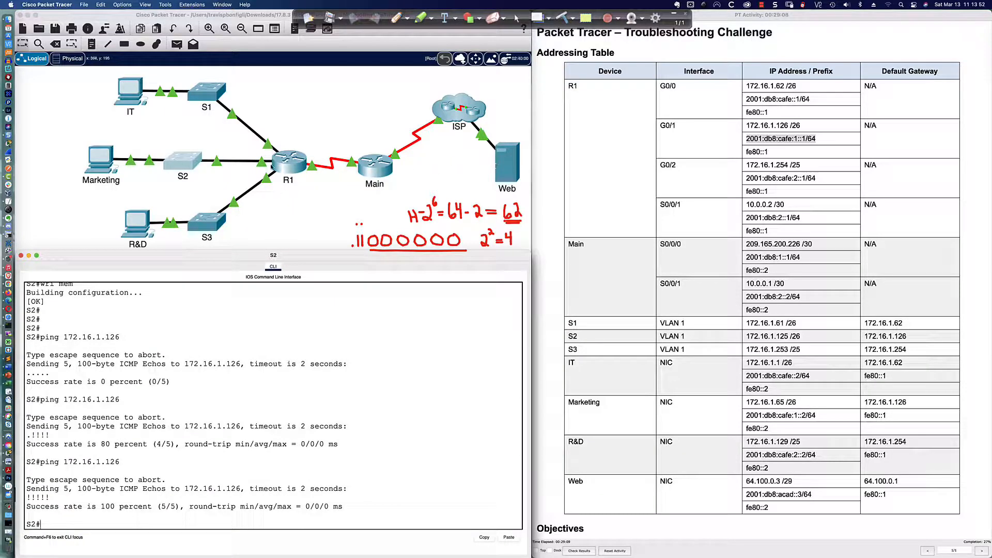
Step: From Marketing, ping the web server at 64.100.0.3 and 2001:db8:acad::3, then close the prompt
click(108, 158)
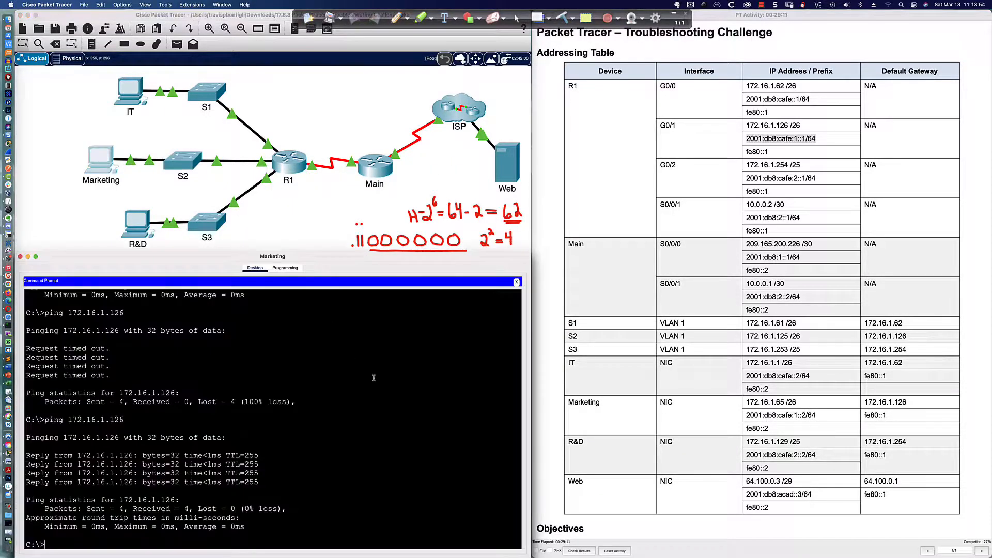
text(ping 64.100.0.3)
key(Return)
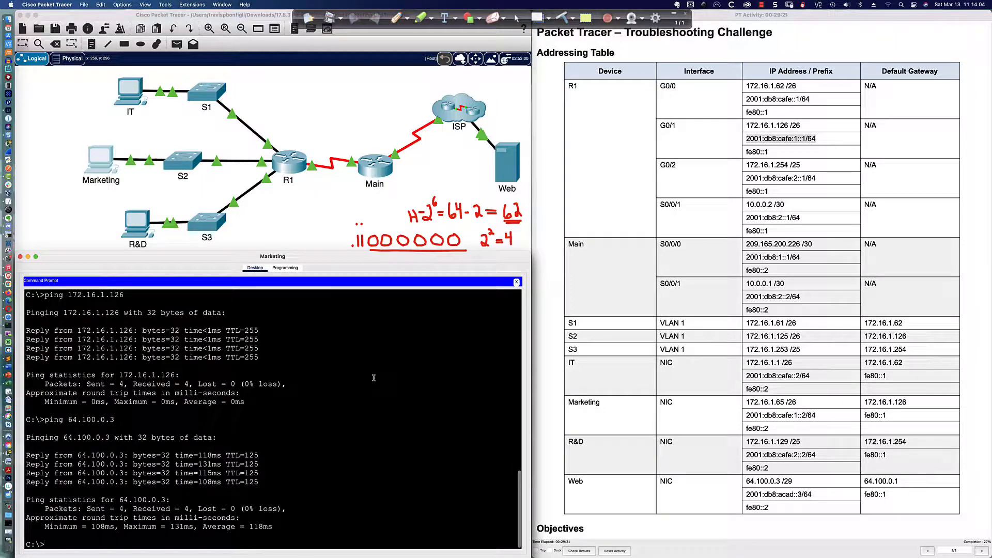
text(ping 2001:d)
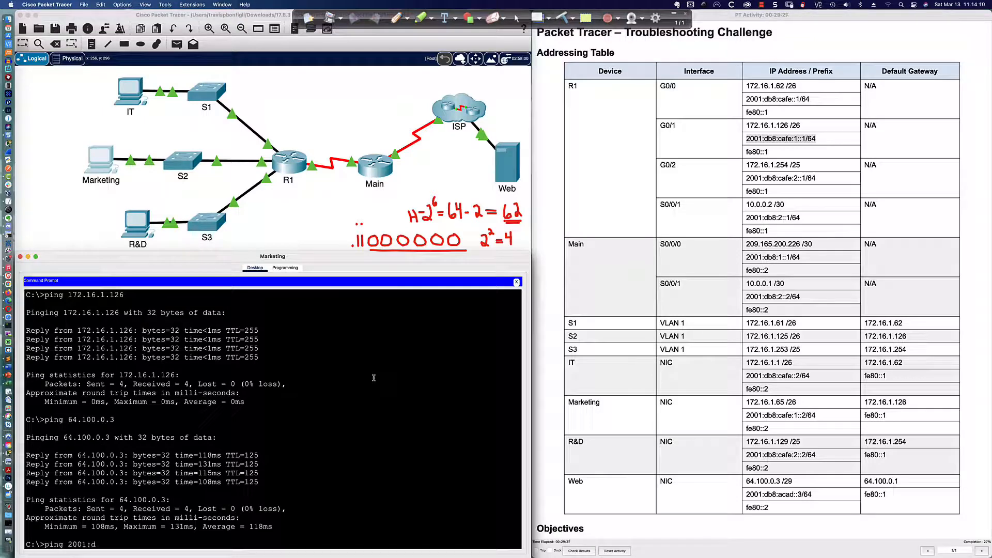
text(b8:acad::3)
key(Return)
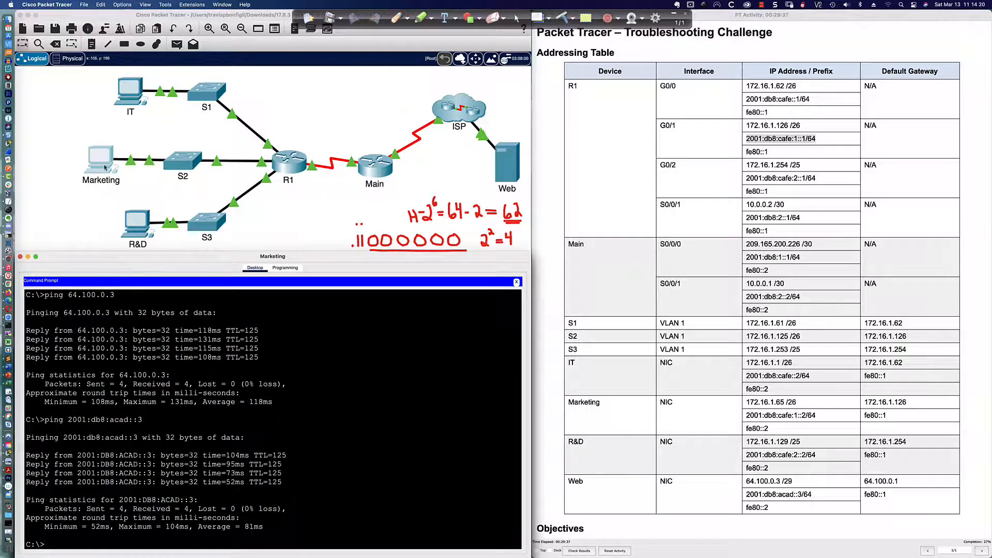
click(516, 282)
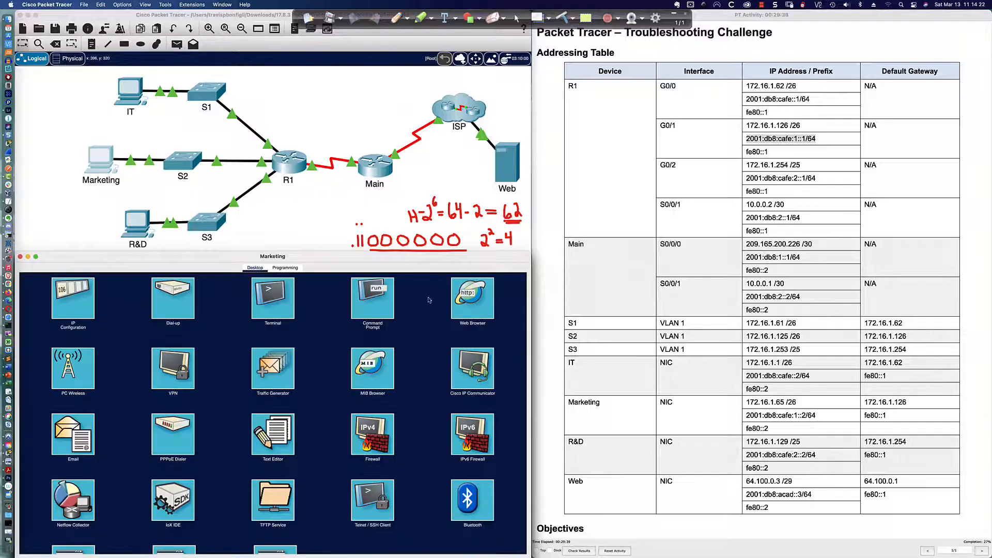
Step: In Marketing's web browser, load the server page at 64.100.0.3 and 2001:db8:acad::3
click(474, 299)
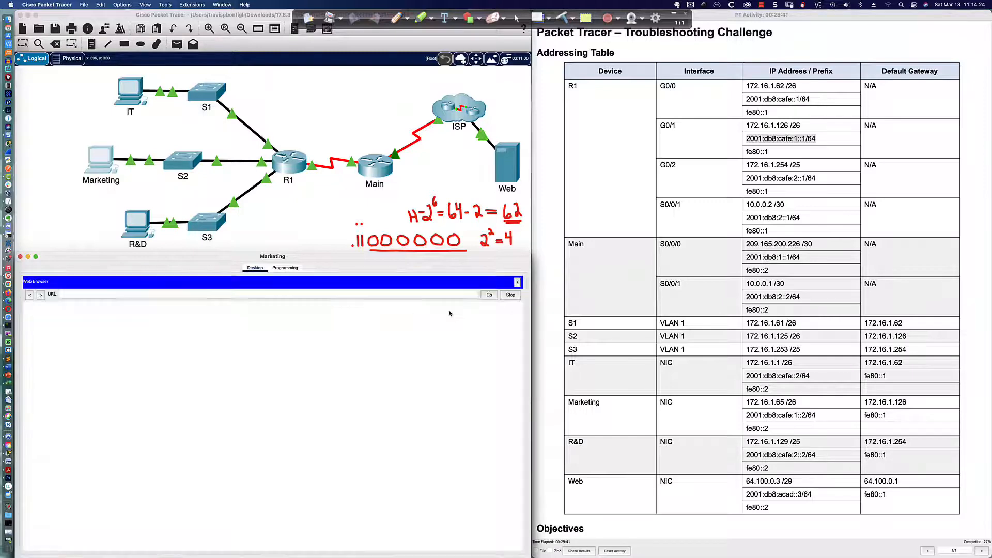
click(366, 293)
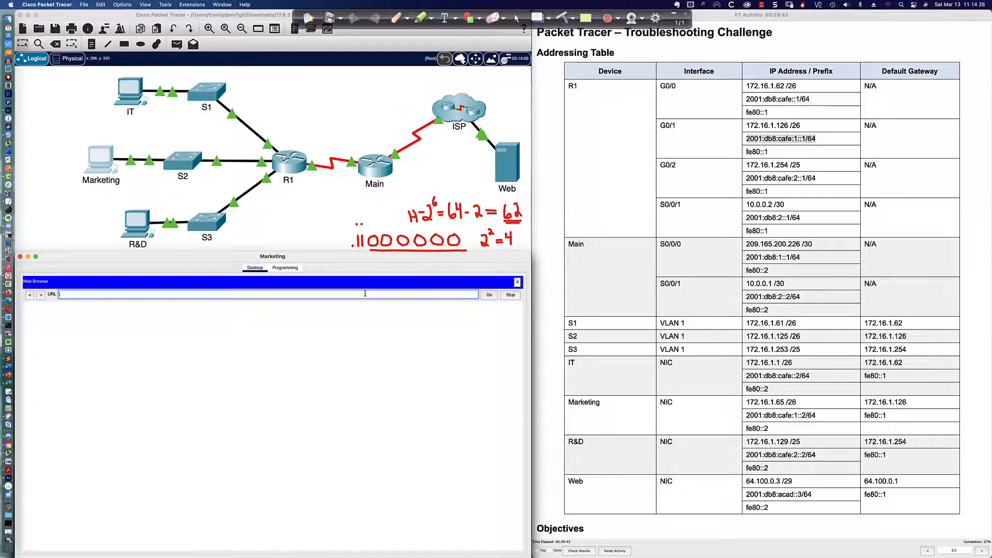
text(64.100.0.3)
key(Return)
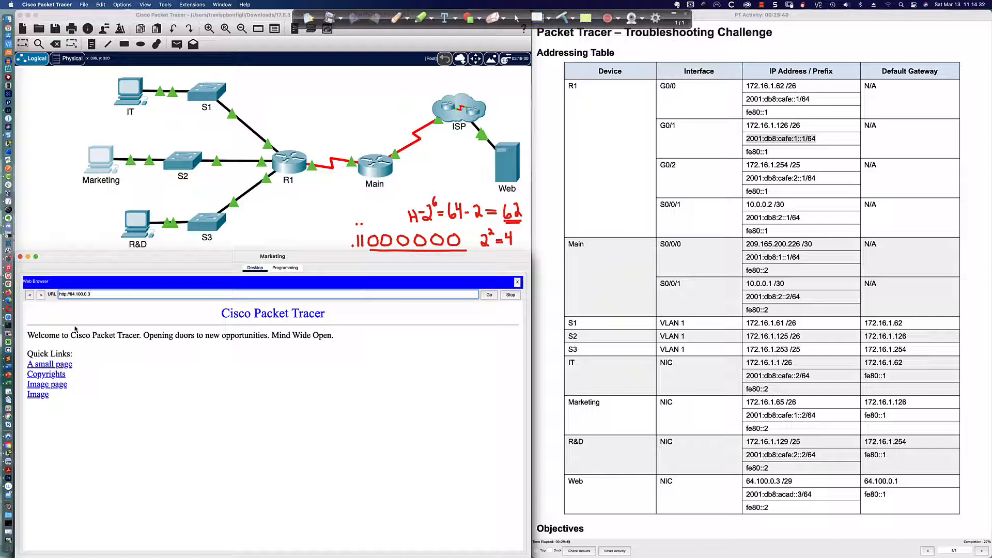
triple_click(96, 295)
text(2001:db8:acad::3)
key(Return)
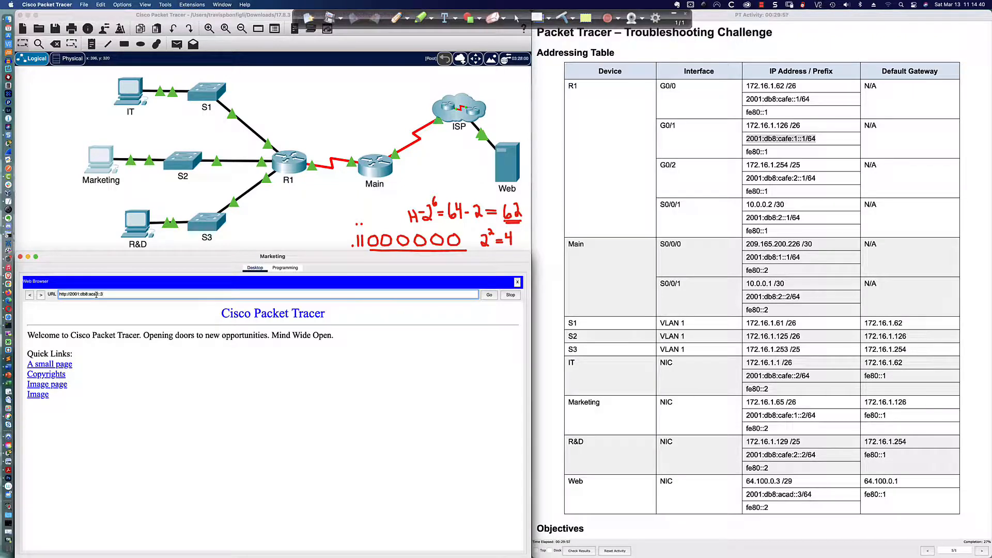
click(489, 295)
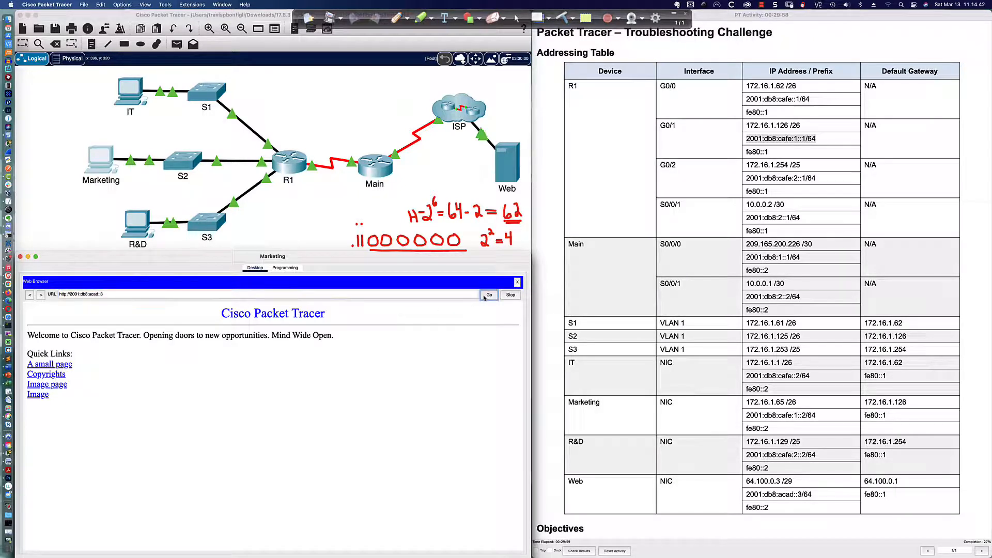
Step: Follow the Copyrights link, then glance at the IT PC's IP configuration and browser
click(61, 375)
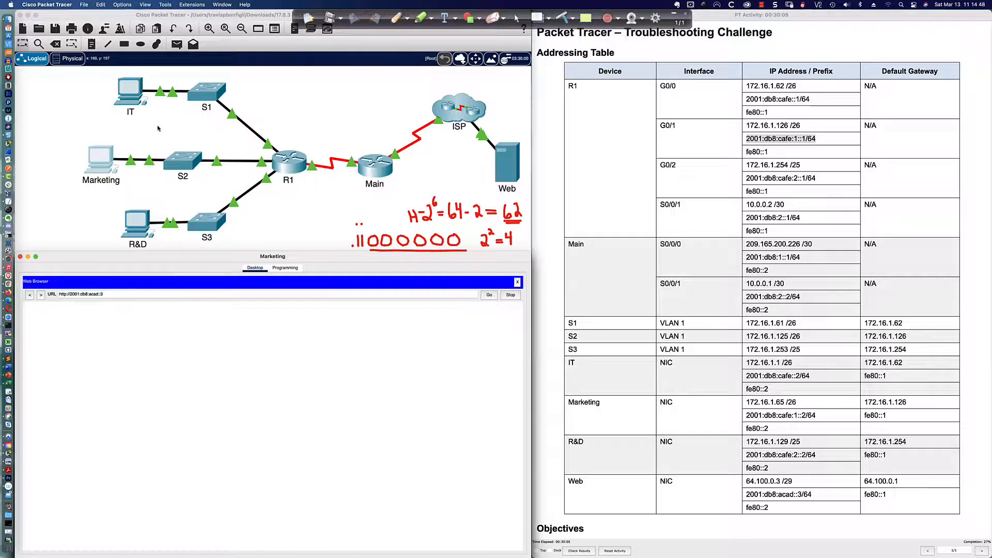
click(130, 92)
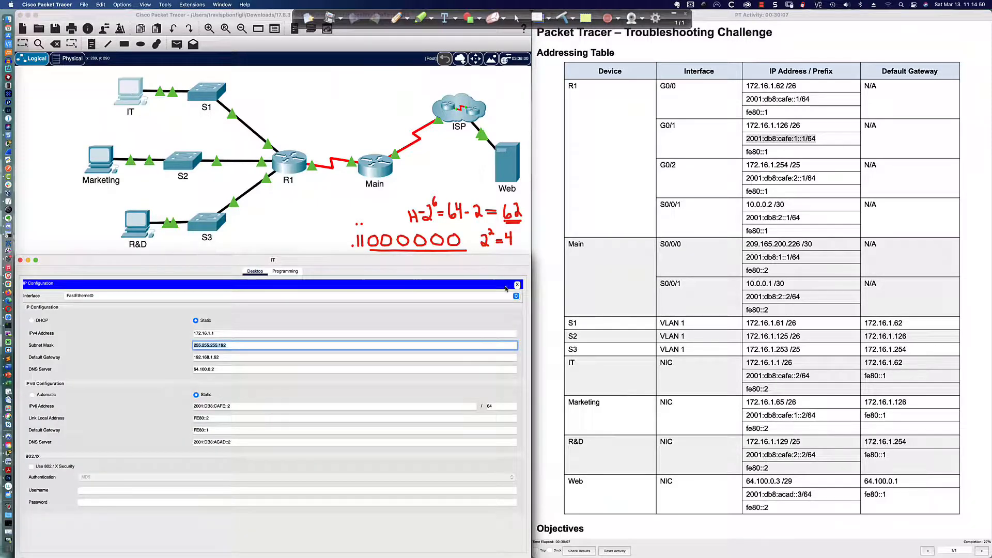
click(516, 285)
click(473, 299)
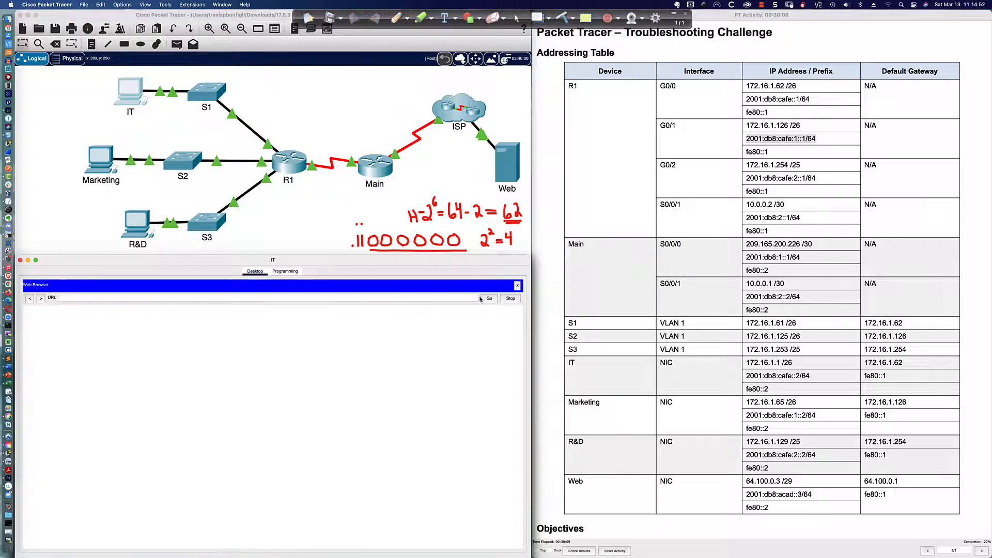
click(115, 299)
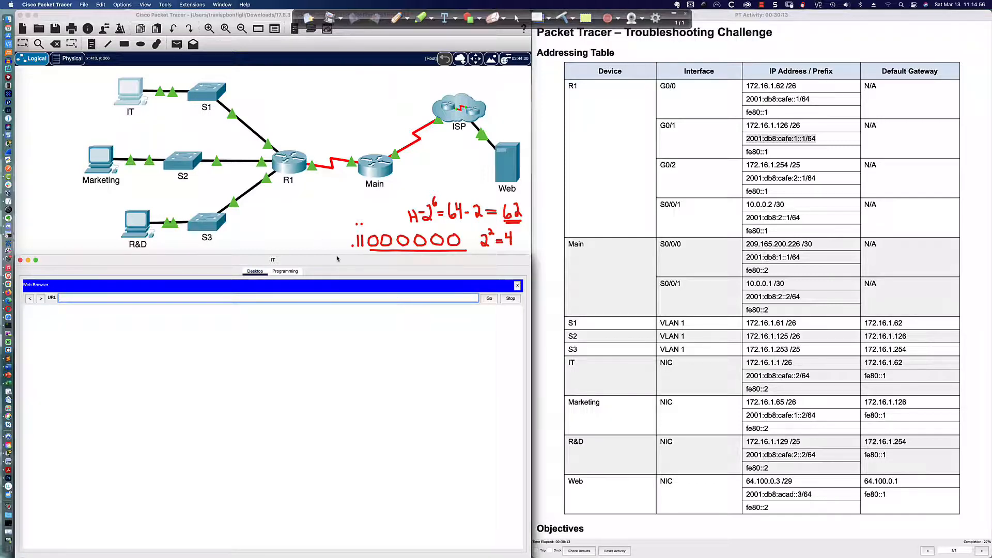
Step: Back in Marketing's browser, open the A small page link, then bring up the R&D PC
click(100, 160)
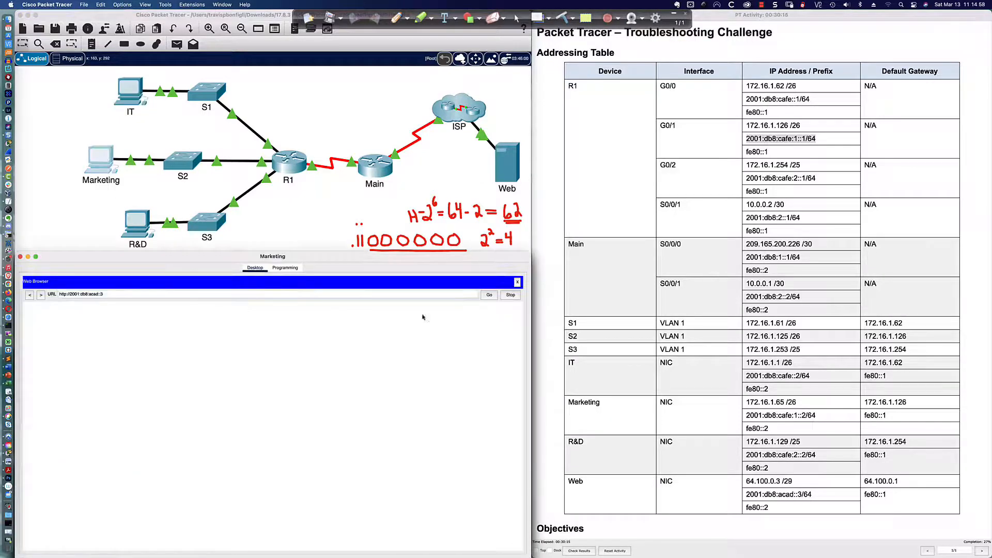
click(30, 294)
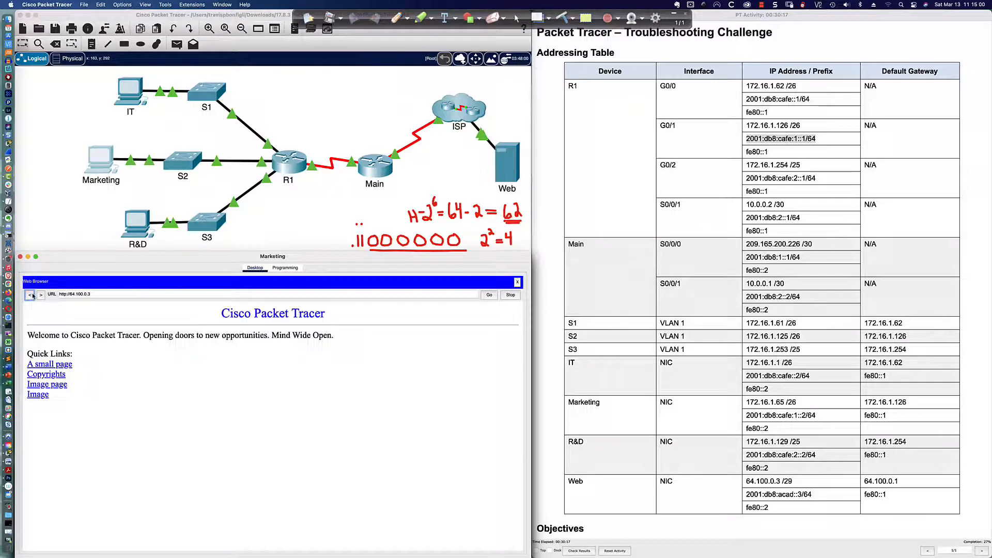
click(67, 364)
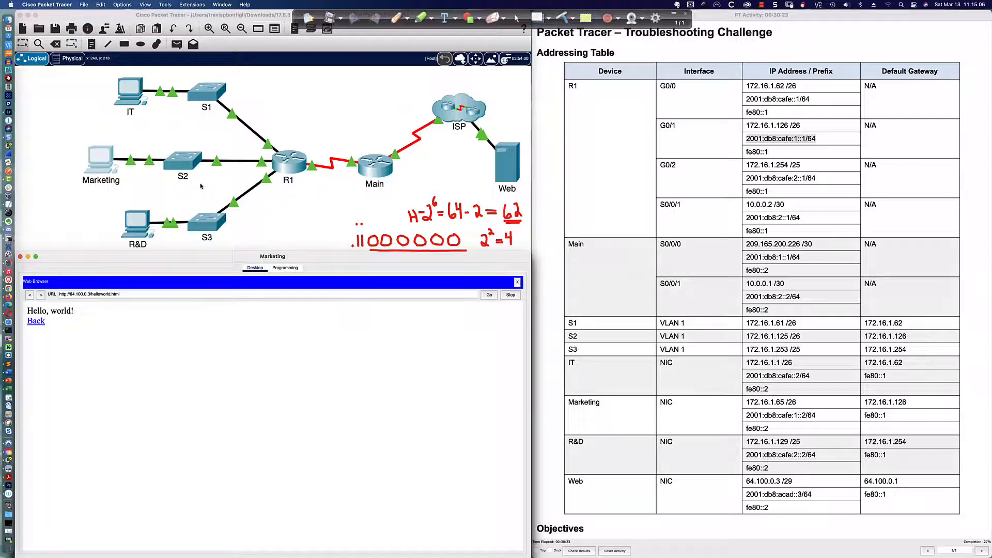
click(137, 233)
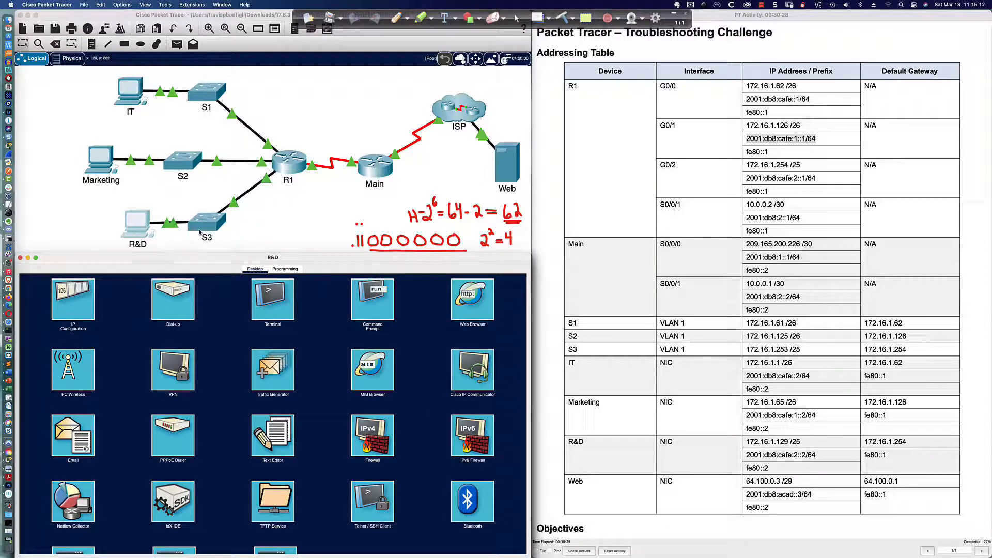
Step: Compare R&D's IP Configuration address and mask against the table's 172.16.1.129 /25 entry
click(81, 310)
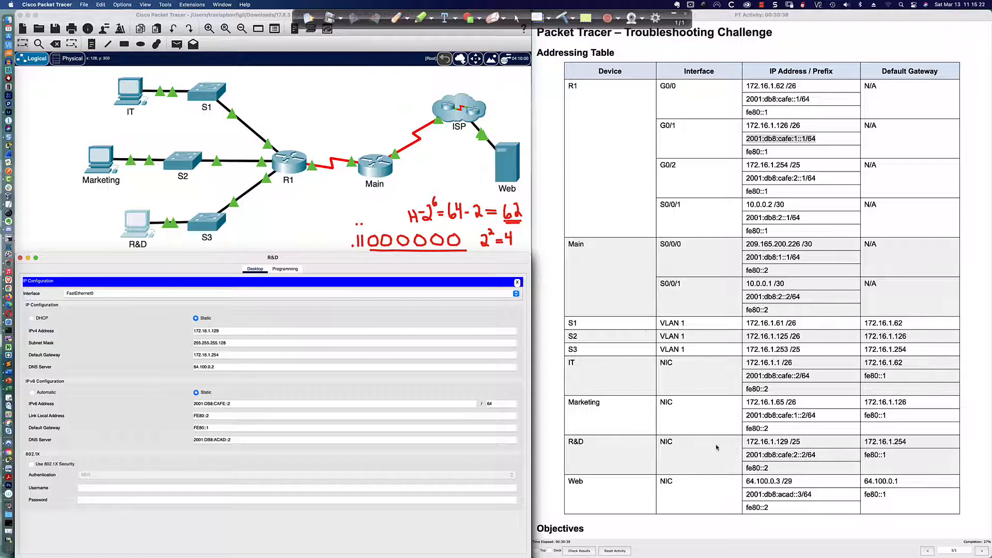
click(746, 444)
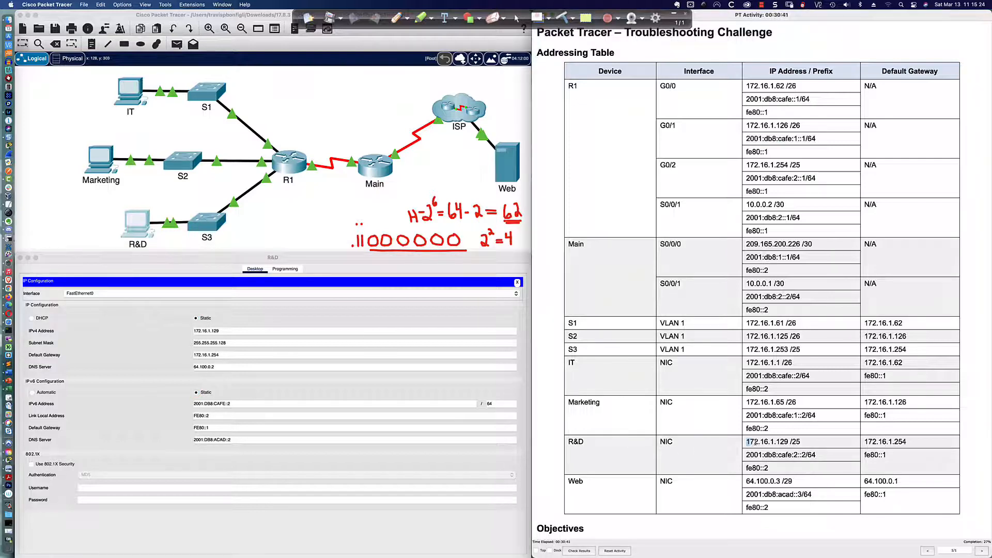
drag(746, 443, 804, 445)
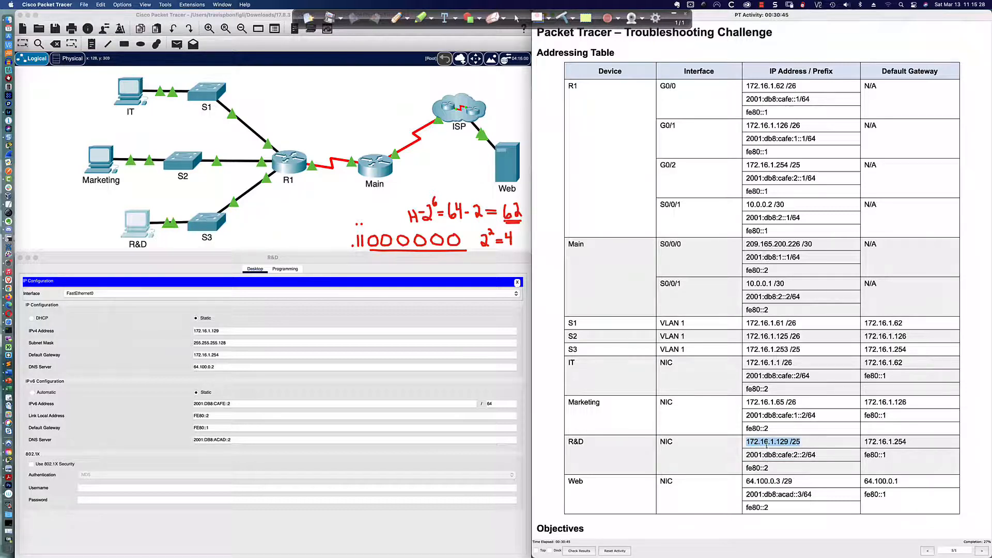
click(225, 331)
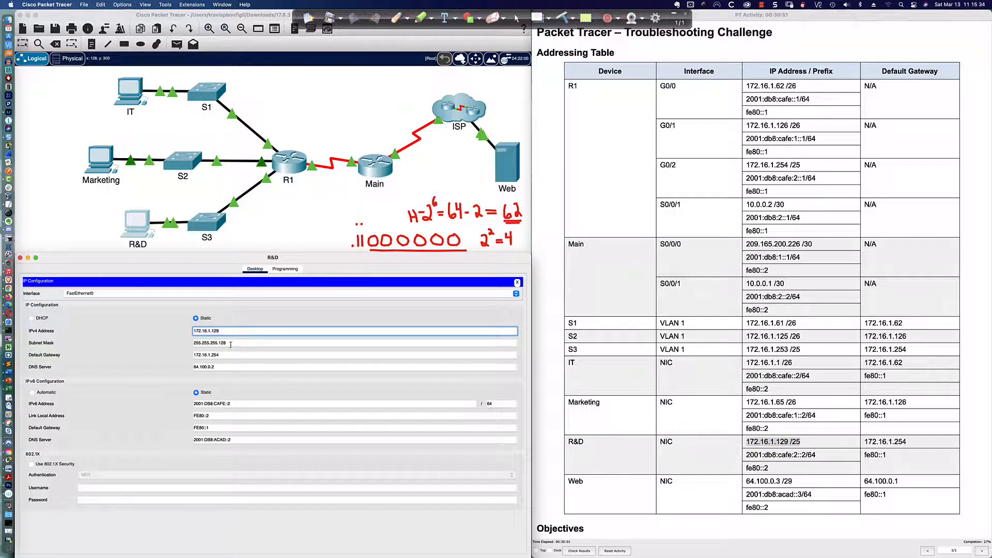
click(232, 343)
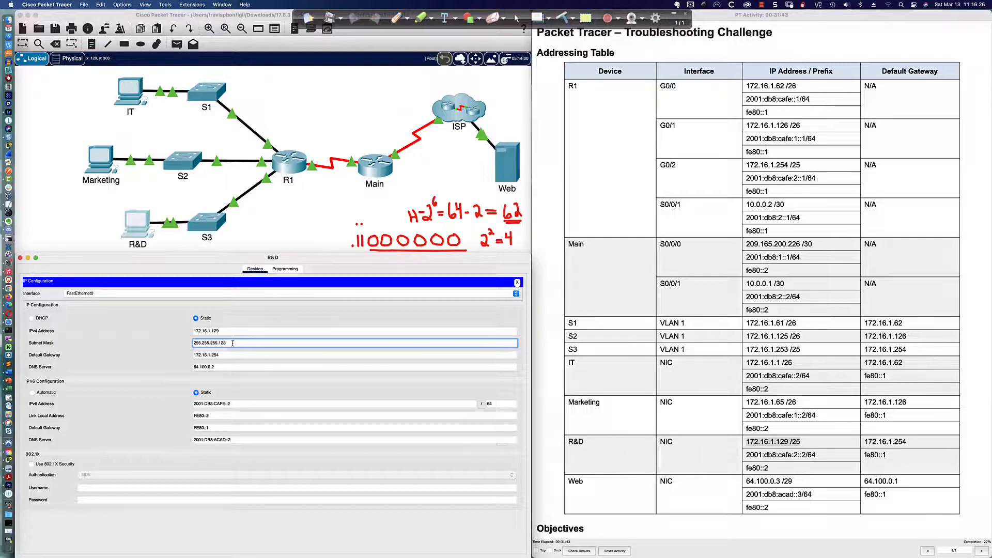
Step: Check R&D's IPv4 gateway and DNS, then change its IPv6 address to 2001:DB8:CAFE:2::2
click(222, 355)
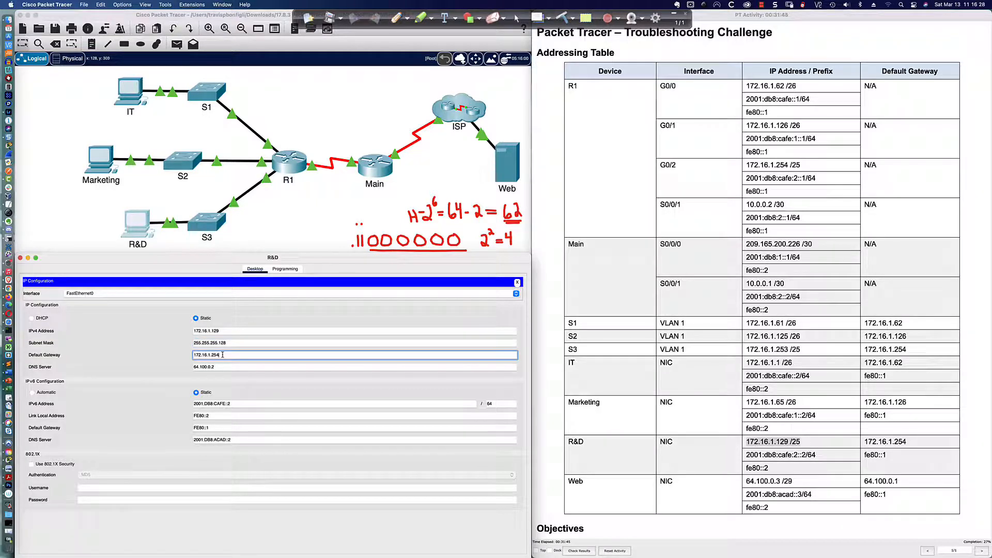
click(224, 367)
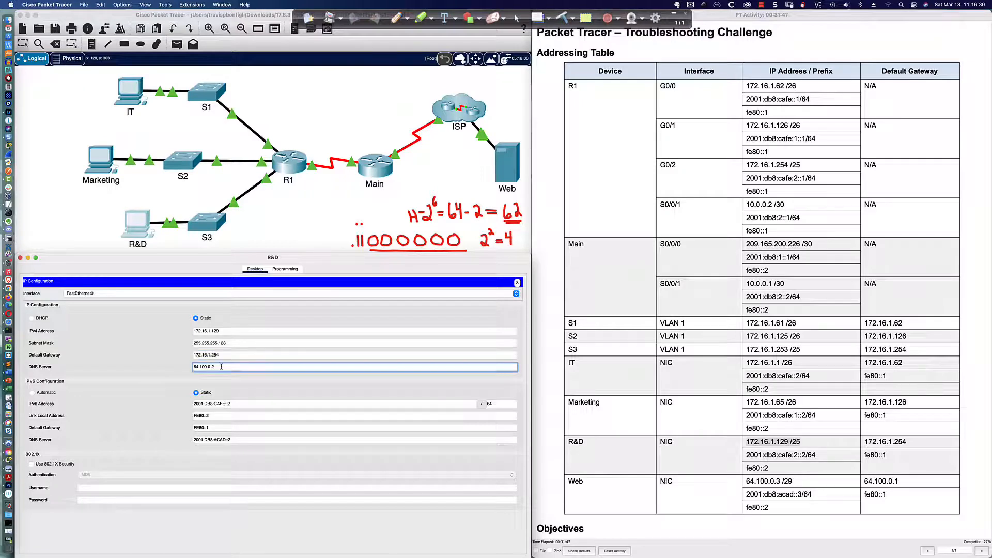
click(237, 405)
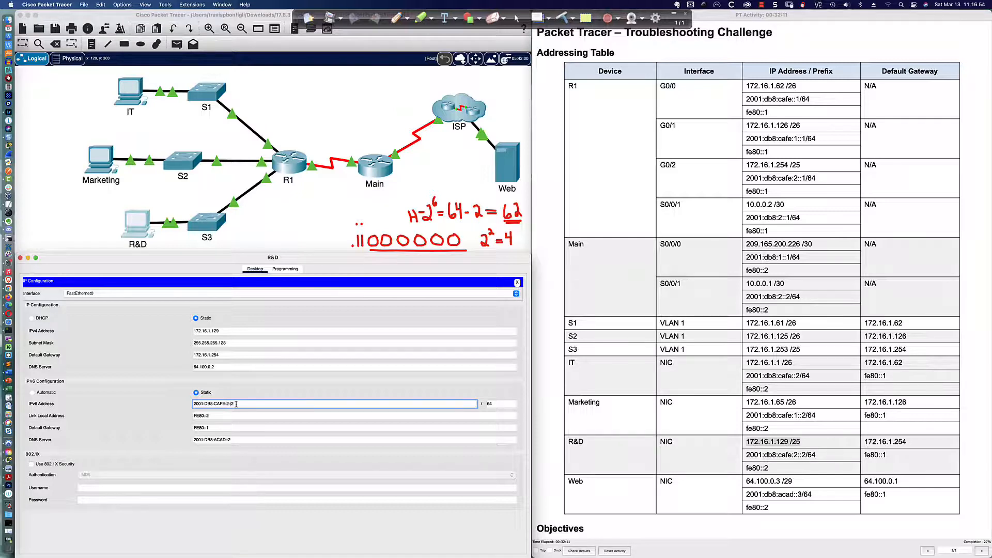
key(Tab)
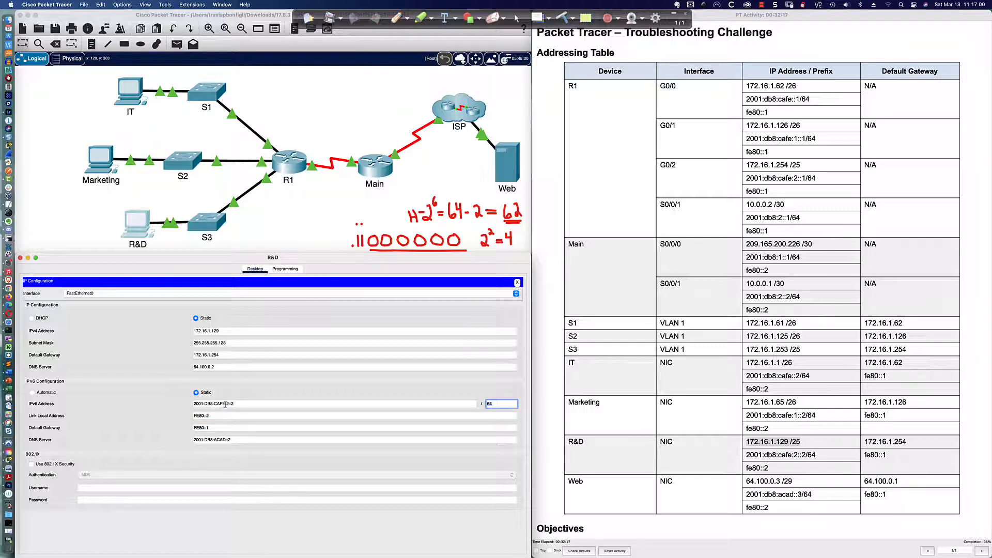
Step: Compare with Marketing's IP settings, confirm R&D's link-local and IPv6 gateway, and close the panel
key(super+grave)
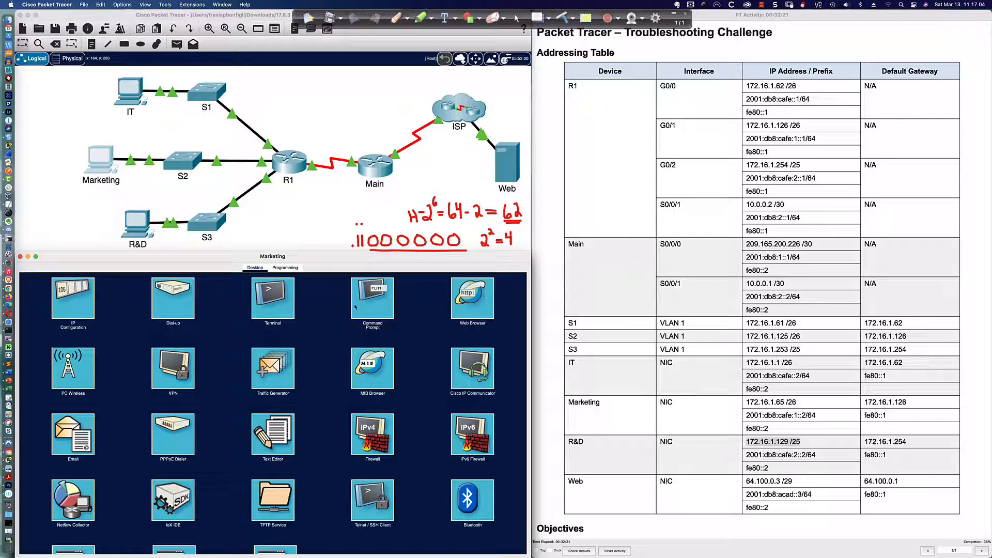
click(55, 307)
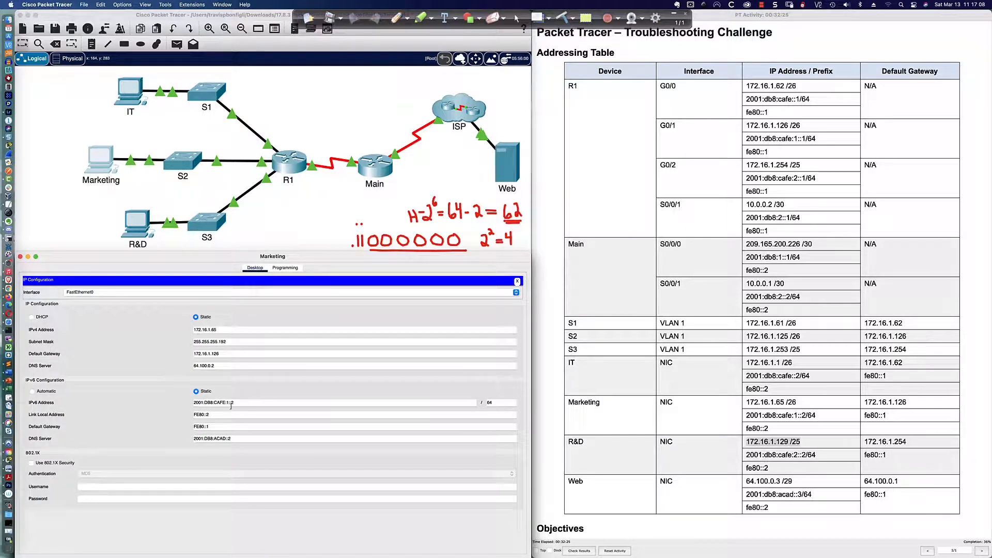
key(super+w)
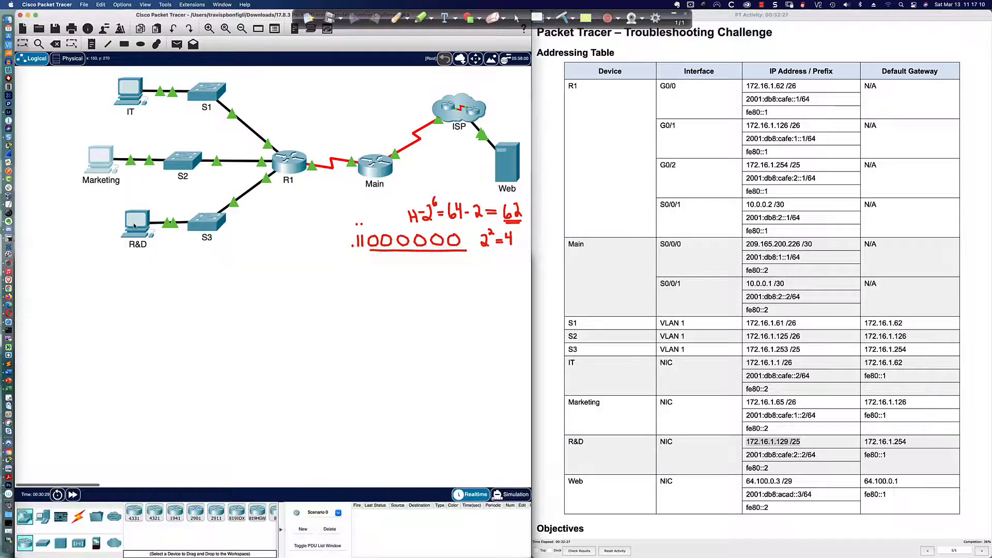
click(214, 417)
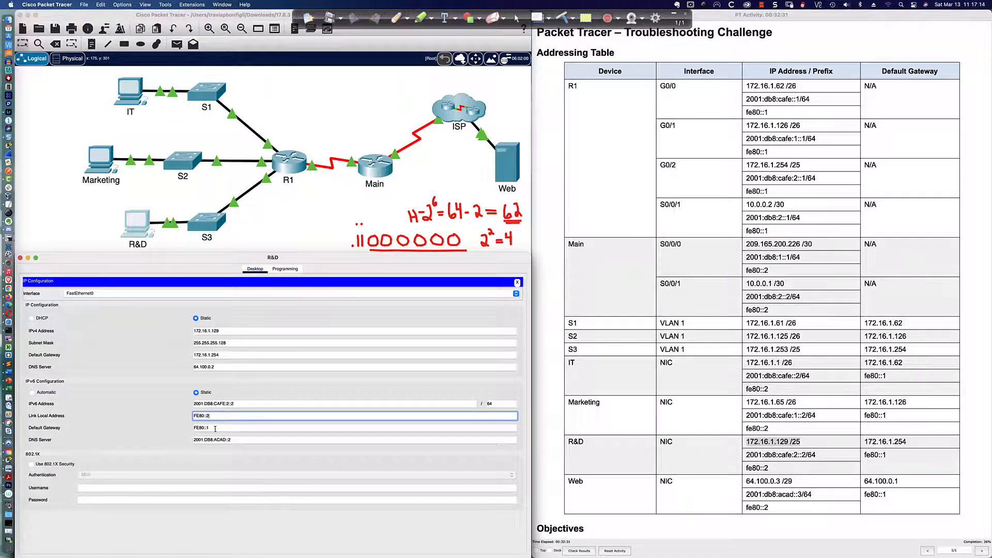
click(215, 429)
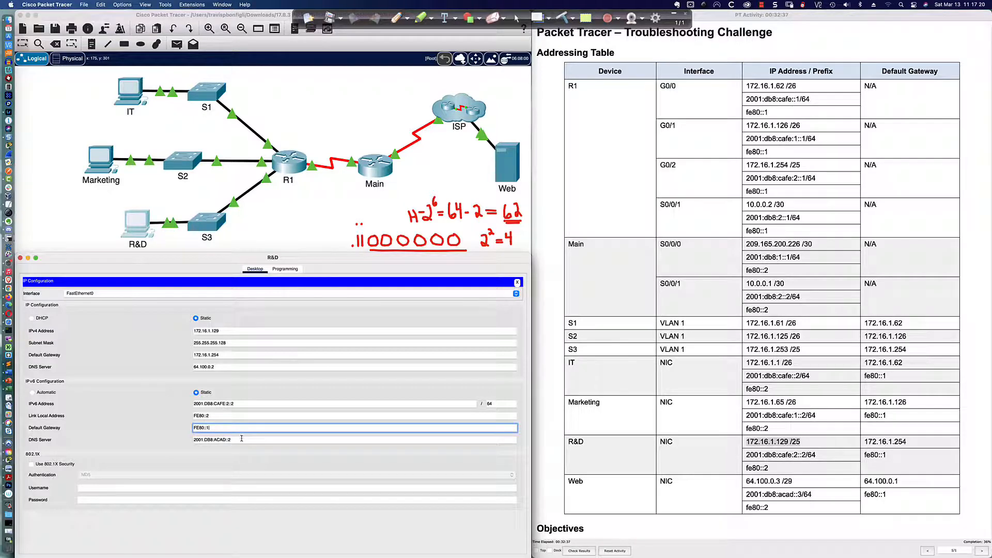
click(517, 283)
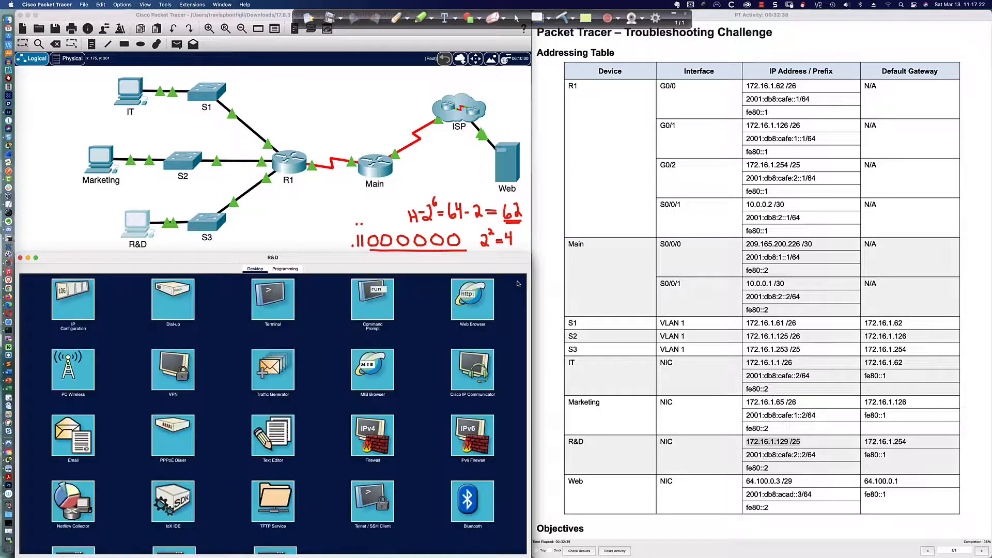
Step: From R&D's command prompt, ping S3 at 172.16.1.253 and the gateway 172.16.1.254
click(372, 299)
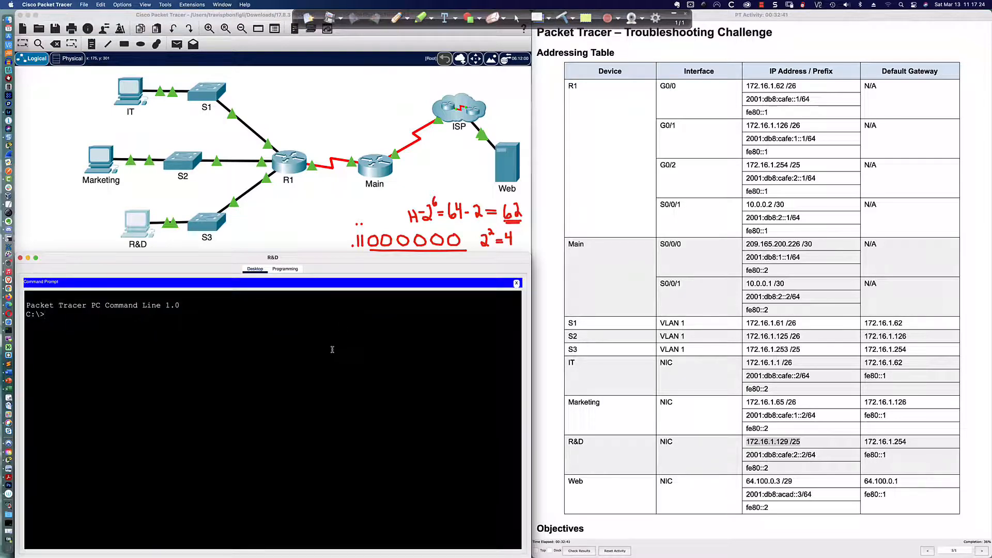
text(ping)
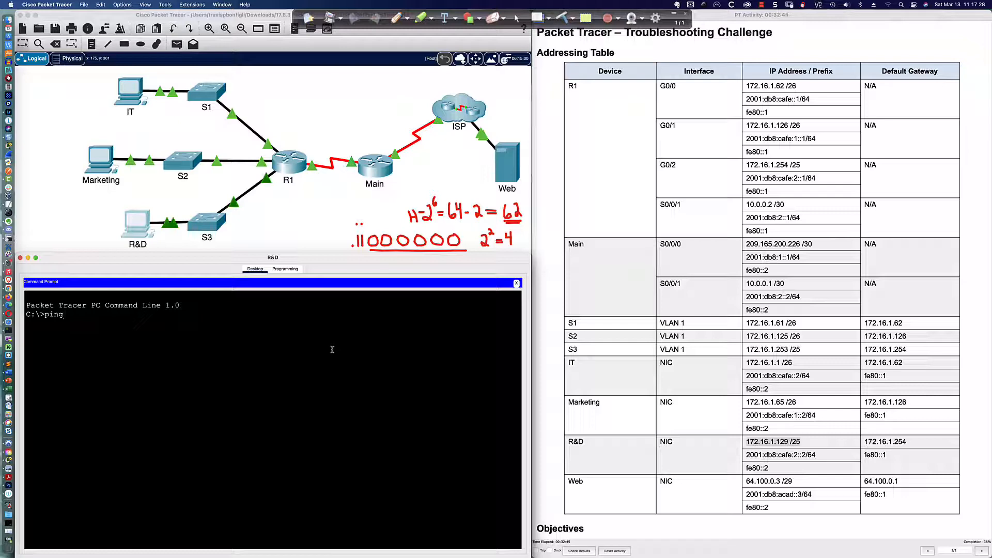
text( 172.16.1.253)
key(Return)
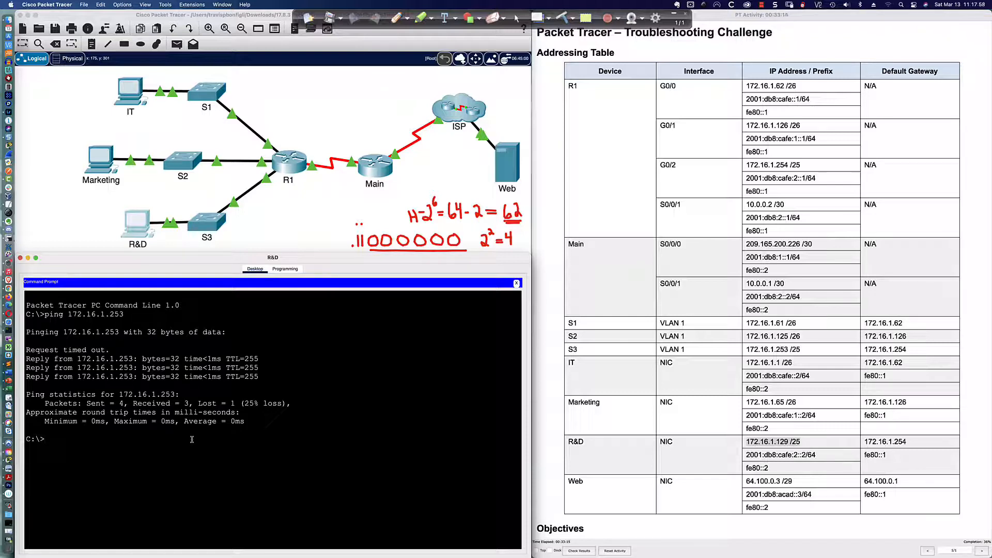
key(Up)
key(BackSpace)
text(4)
key(Return)
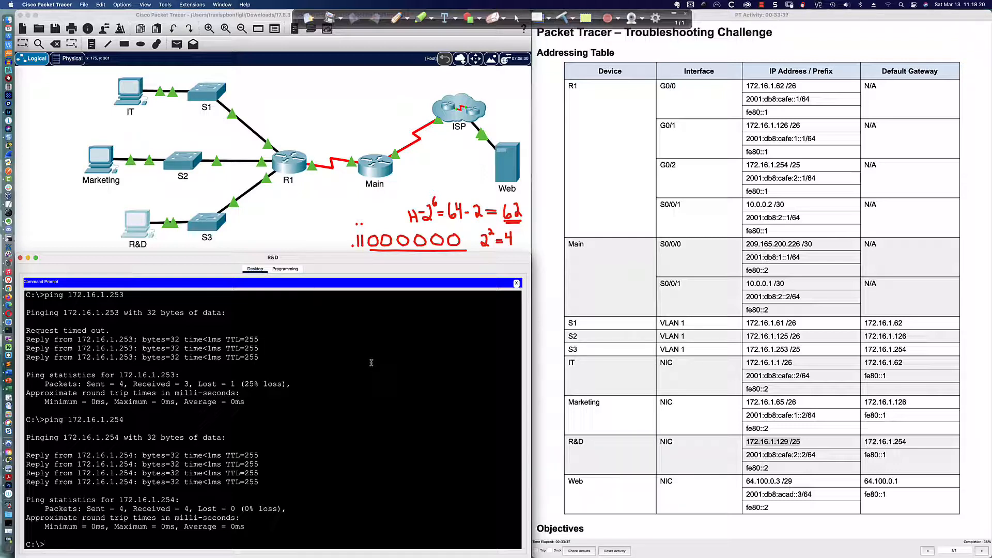
Step: Ping fe80::1 and begin typing a ping to R1's global IPv6 address
text(ping fe80::1)
key(Return)
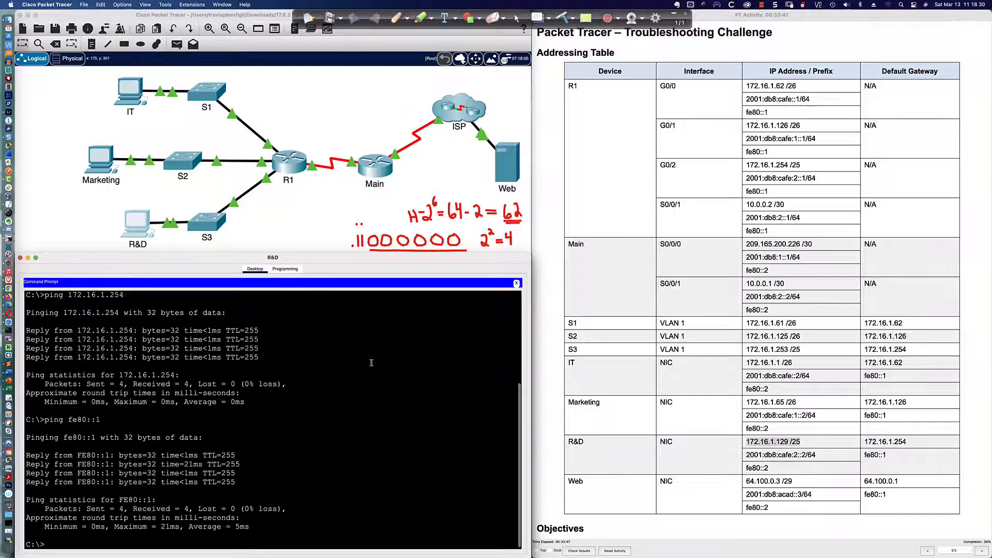
text(ping)
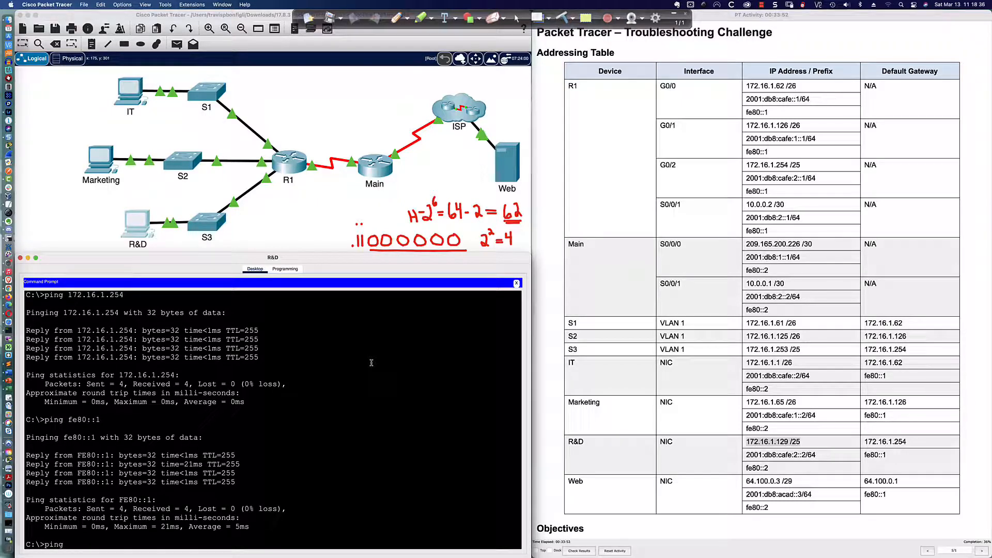
text( 2001:db8:cafe2::1)
Step: Fix the address and ping 2001:db8:cafe:2::1, then the web server at 64.100.0.3 and 2001:db8:acad::3
key(BackSpace)
text(::1)
key(Return)
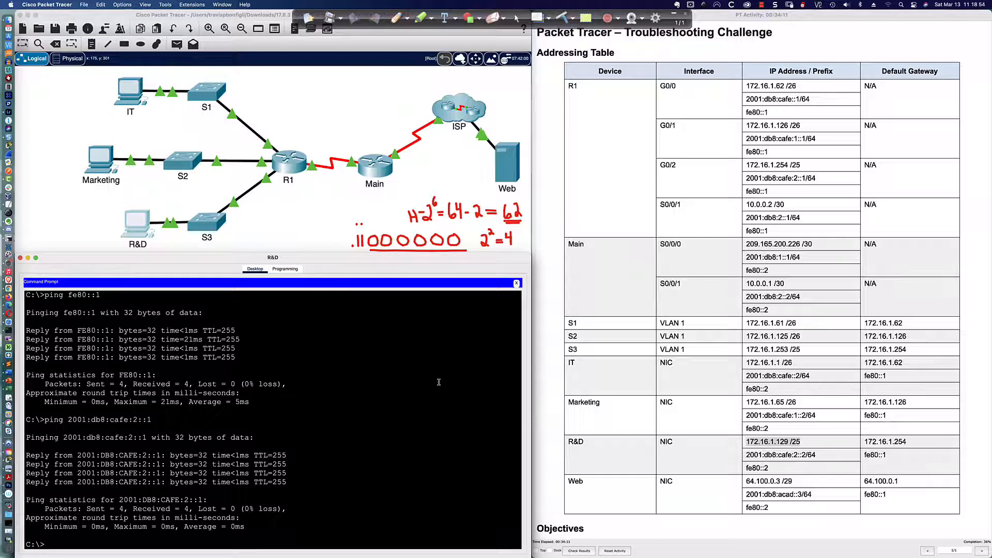
text(ping 64.100.0.3)
key(Return)
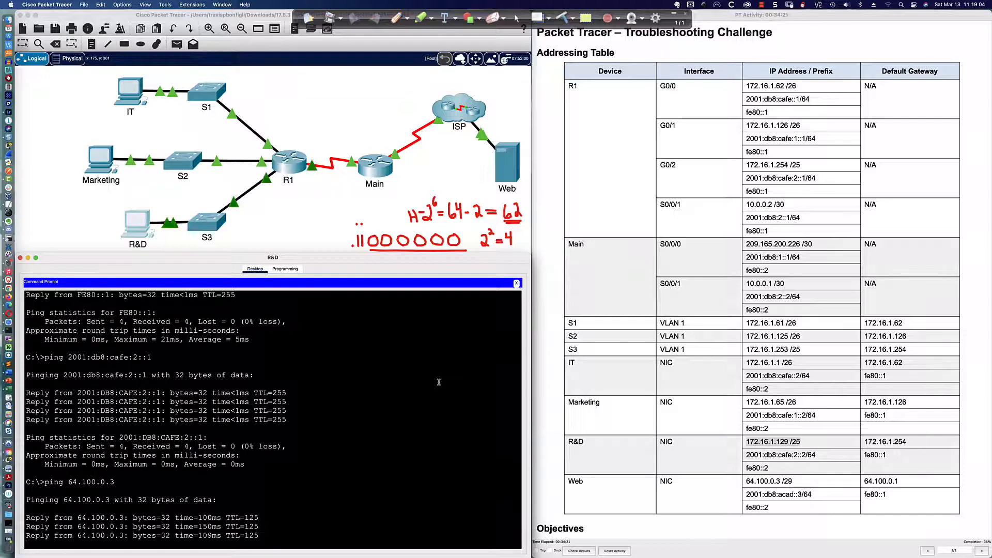
text(ping )
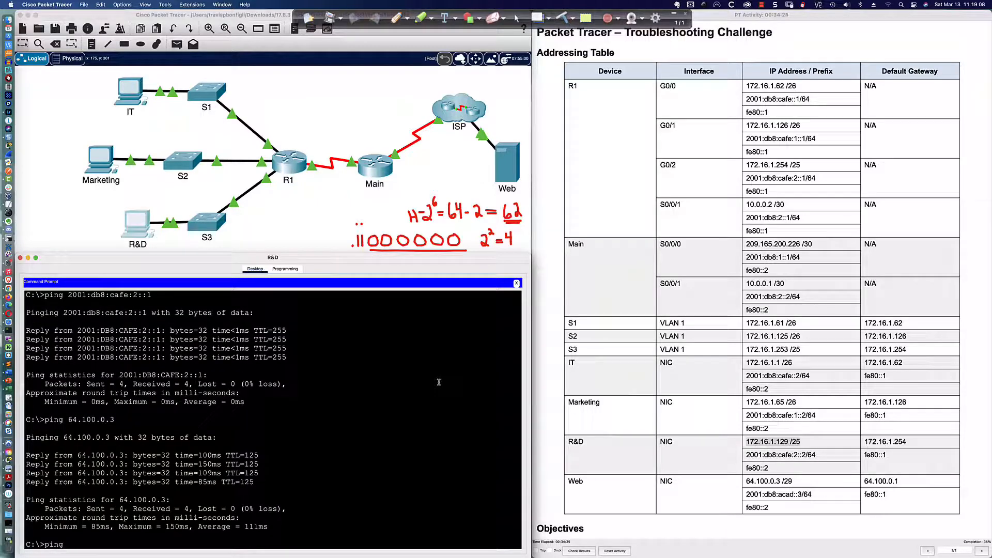
text(2001:db8:acad::3)
key(Return)
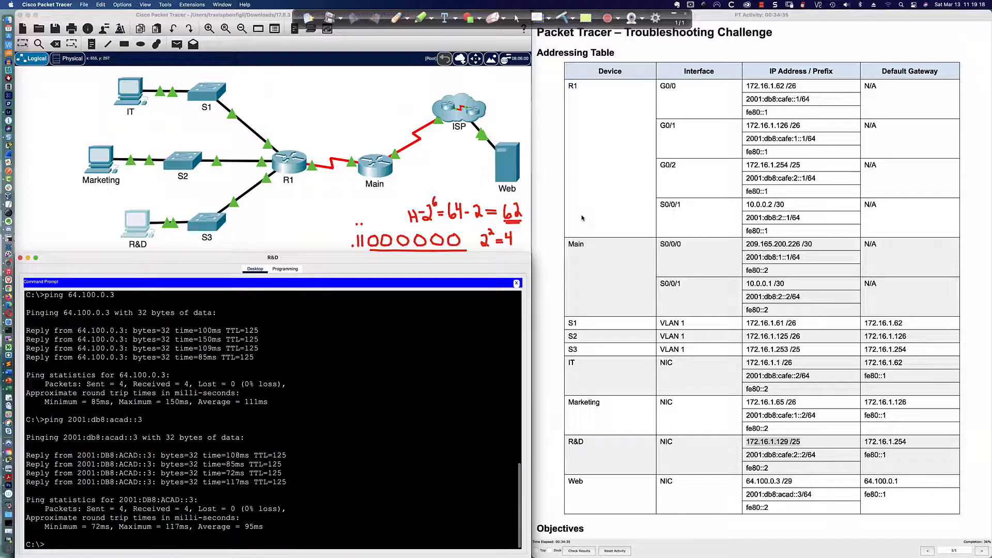
scroll(572, 216, down, 3)
scroll(573, 217, down, 5)
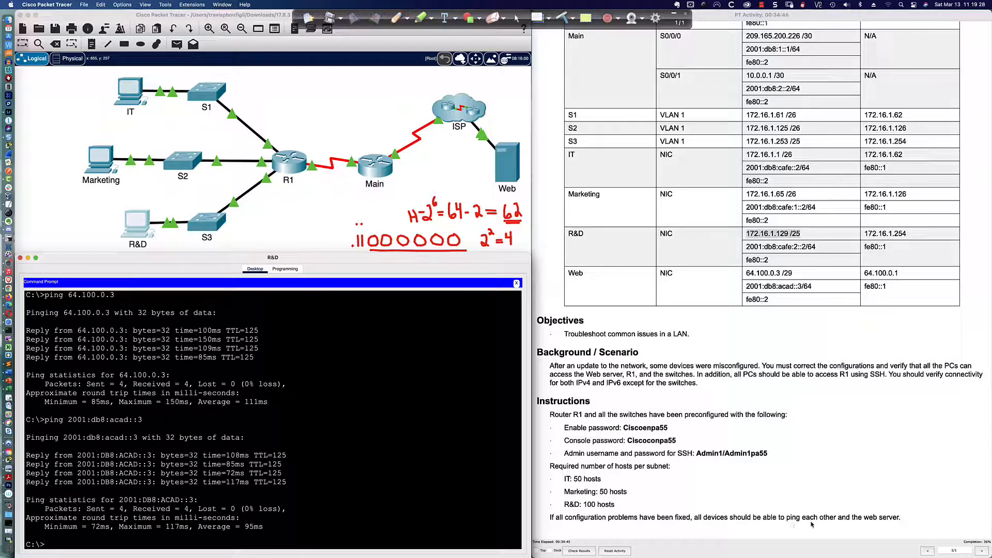
click(578, 480)
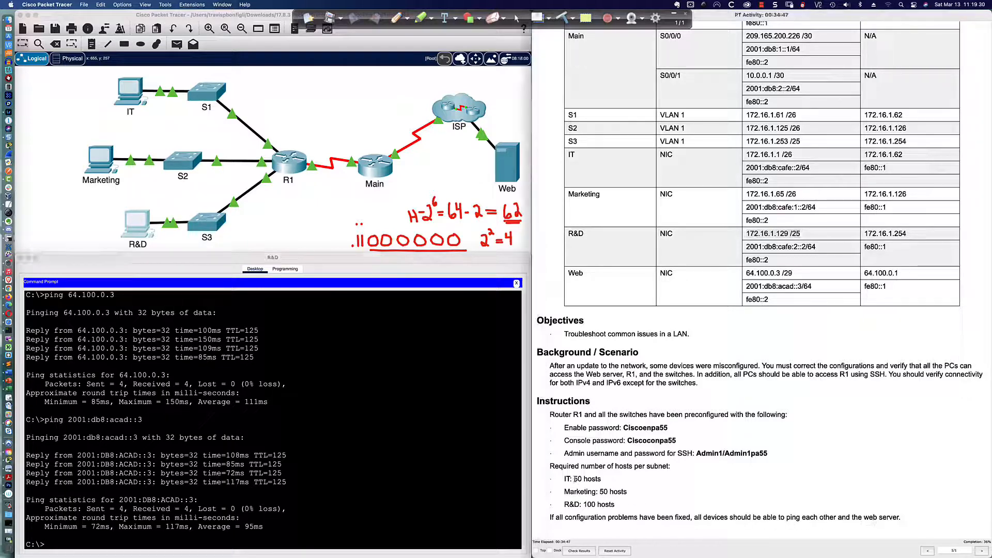
drag(562, 479, 626, 501)
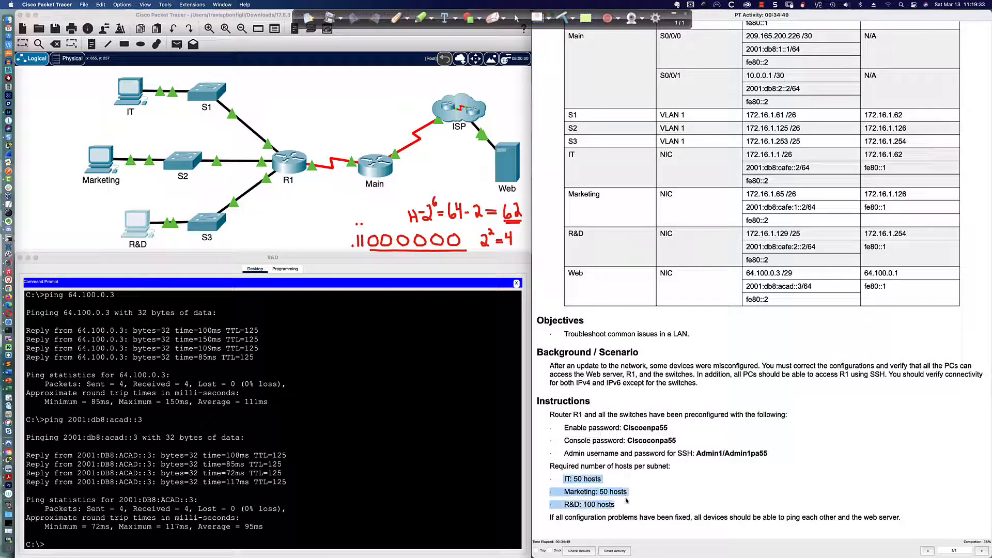
click(570, 481)
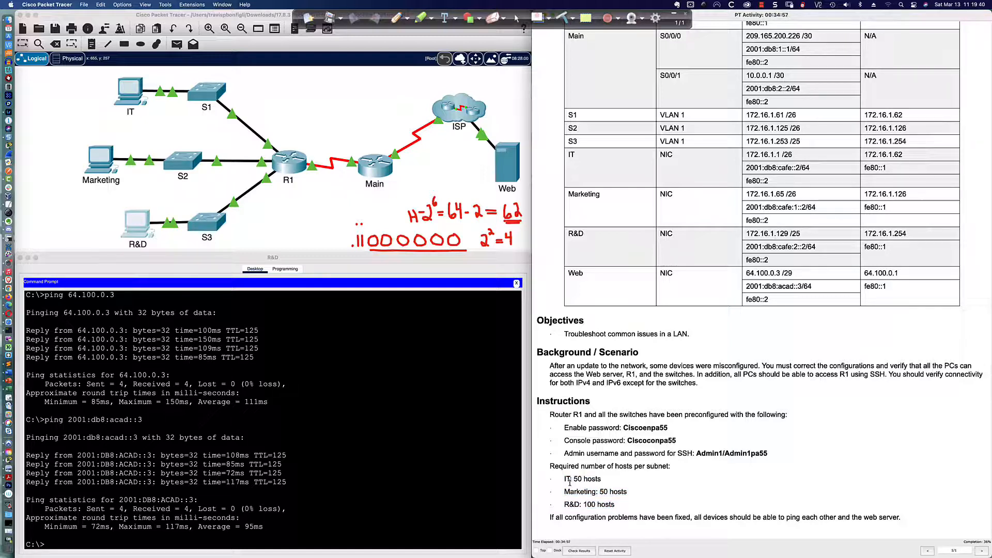
drag(574, 479, 602, 481)
drag(600, 491, 626, 493)
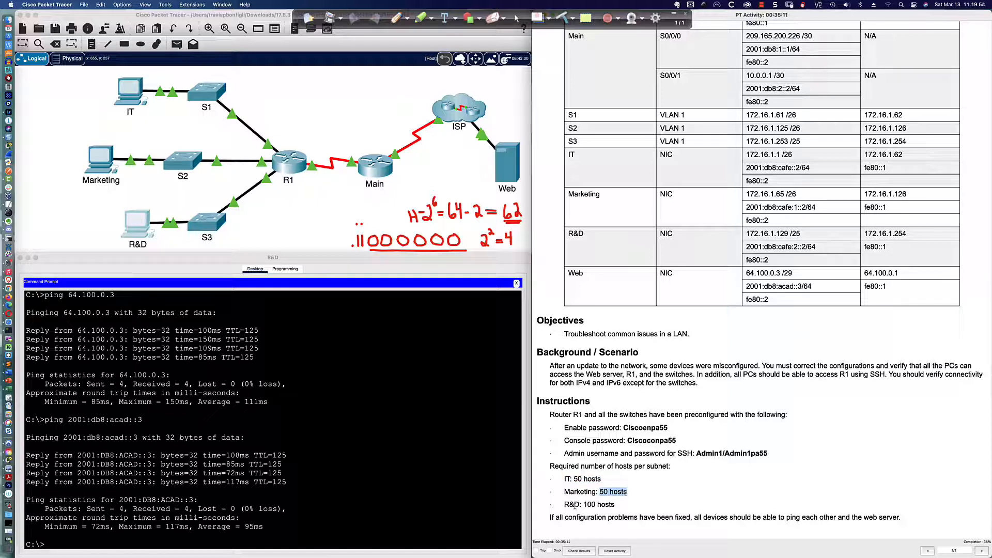
drag(564, 502, 619, 507)
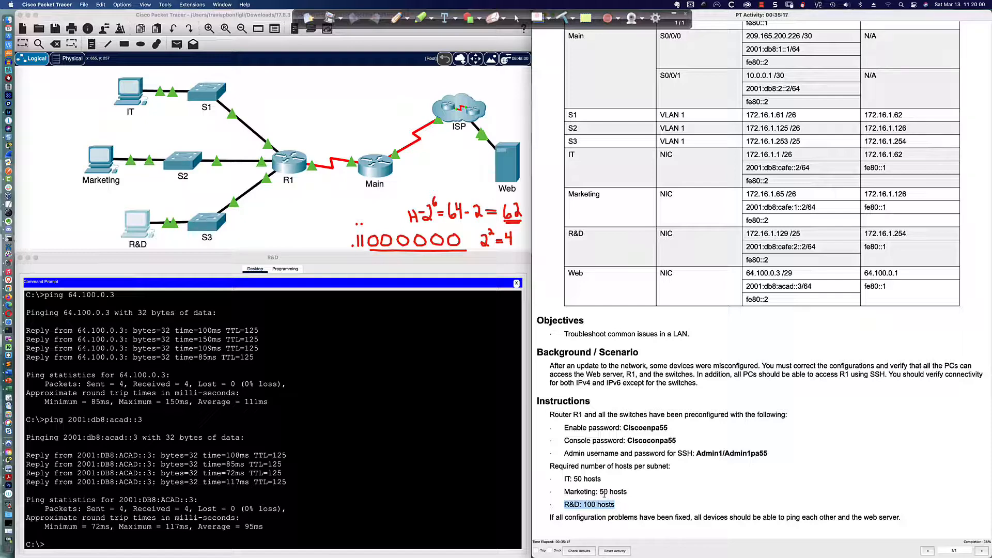
scroll(596, 479, up, 1)
scroll(597, 478, up, 5)
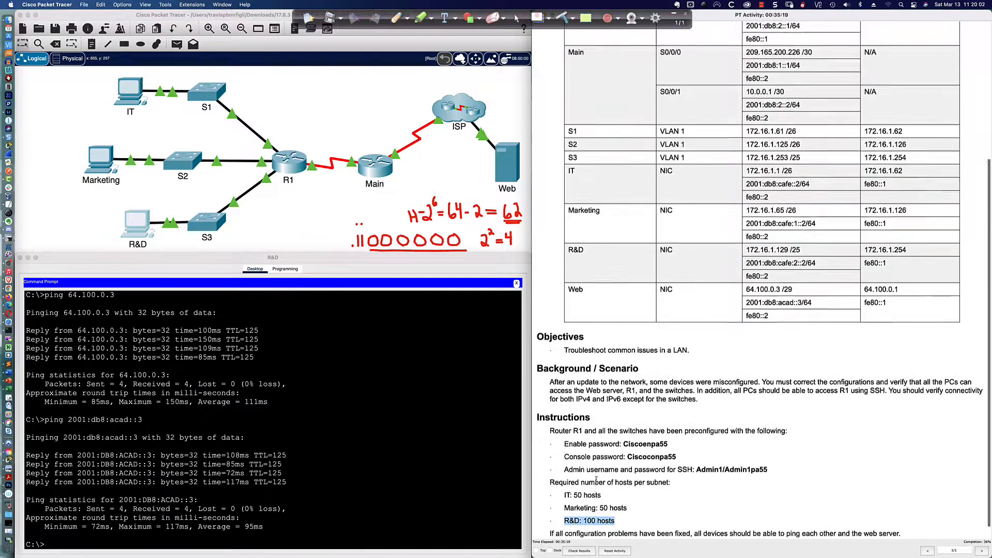
scroll(596, 478, up, 7)
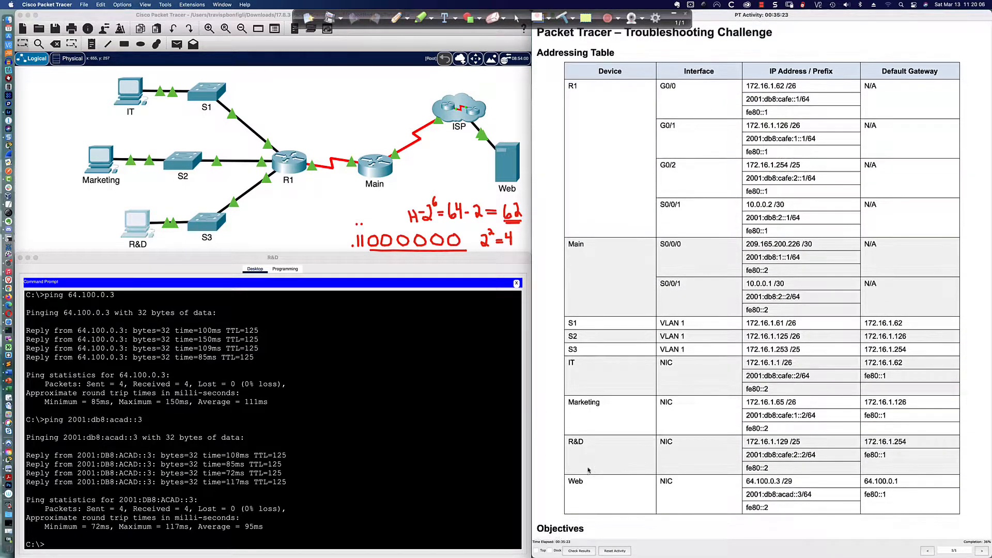
Step: Log in to R1's console and enter privileged mode with the enable password
click(292, 172)
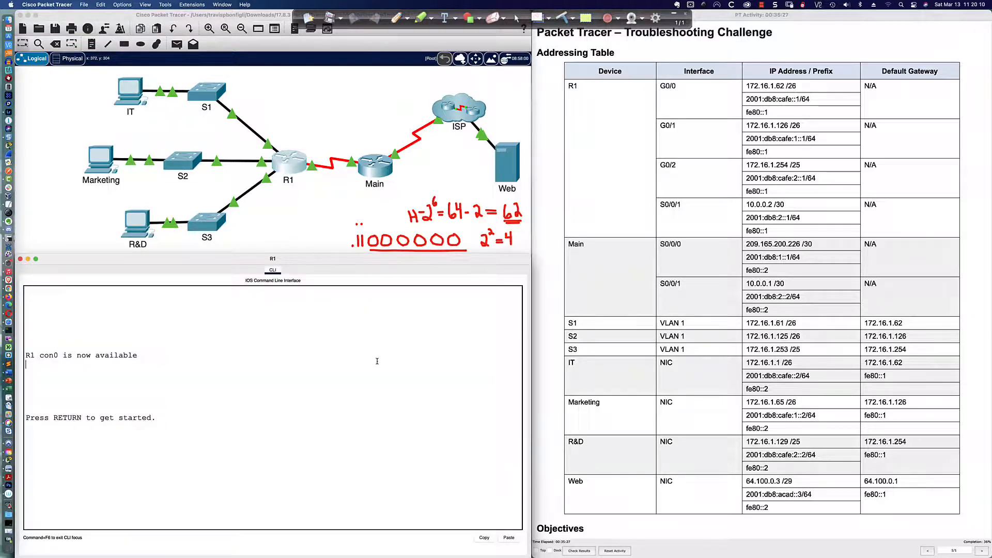
key(Return)
key(Return)
key(Return)
key(Return)
key(Return)
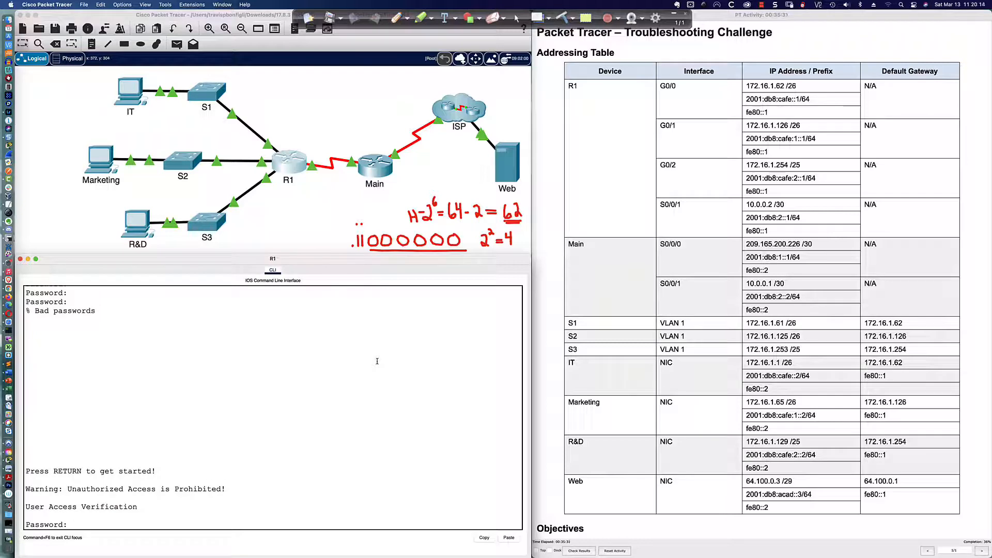
key(Return)
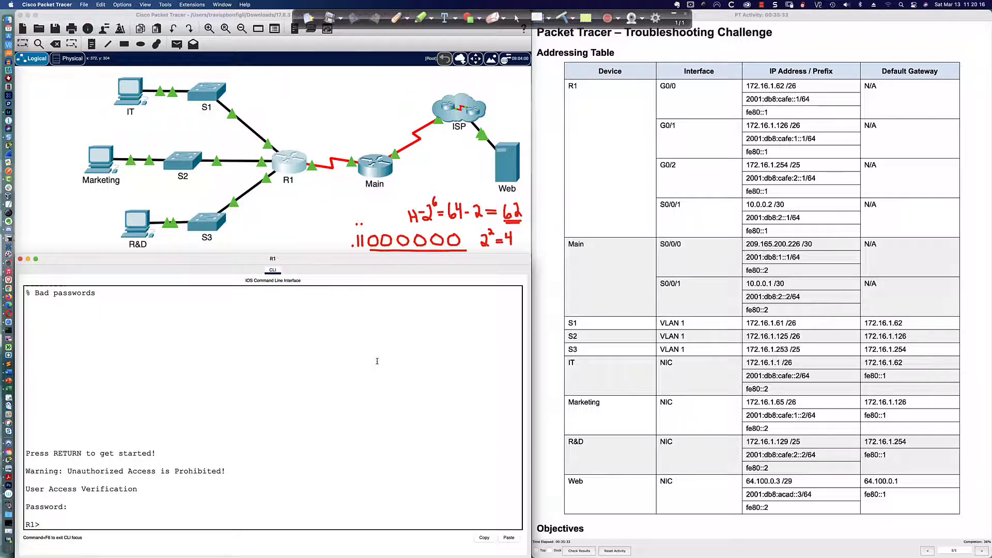
text(en)
key(Return)
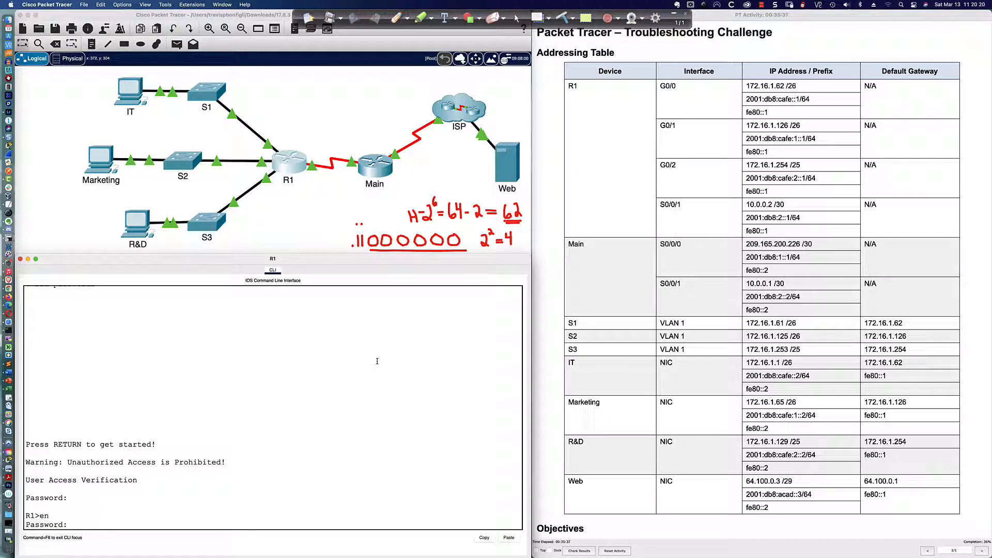
key(Return)
key(Return)
key(Return)
key(Return)
Step: Run show ip interface brief and show ipv6 interface brief on R1
text(sh)
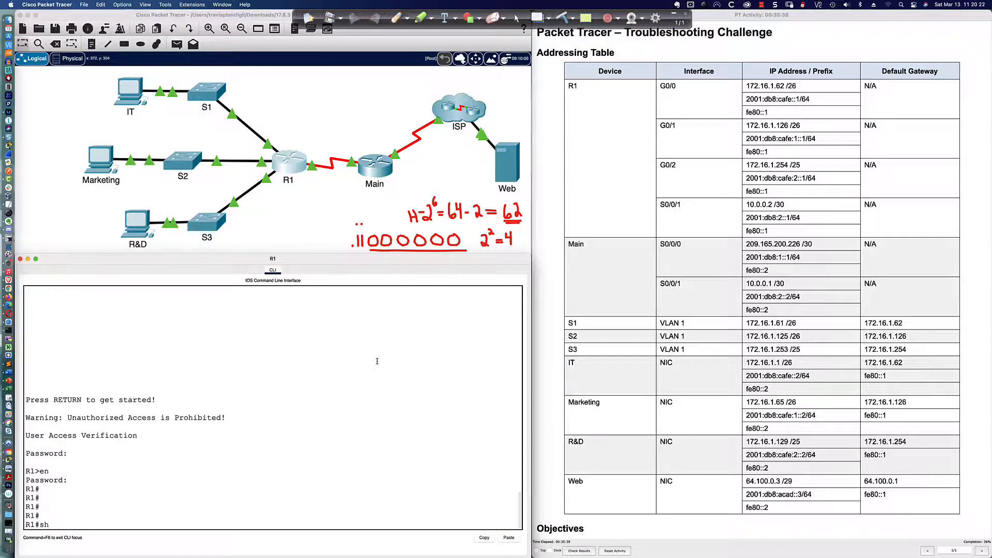
text( ip int)
text(bri)
key(Return)
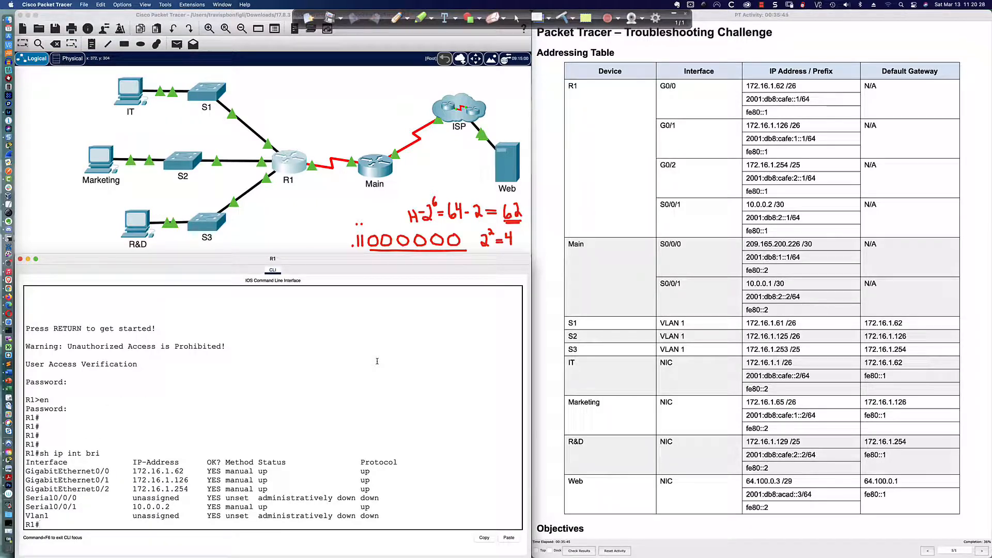
text(sh ipv6 int bri)
key(Return)
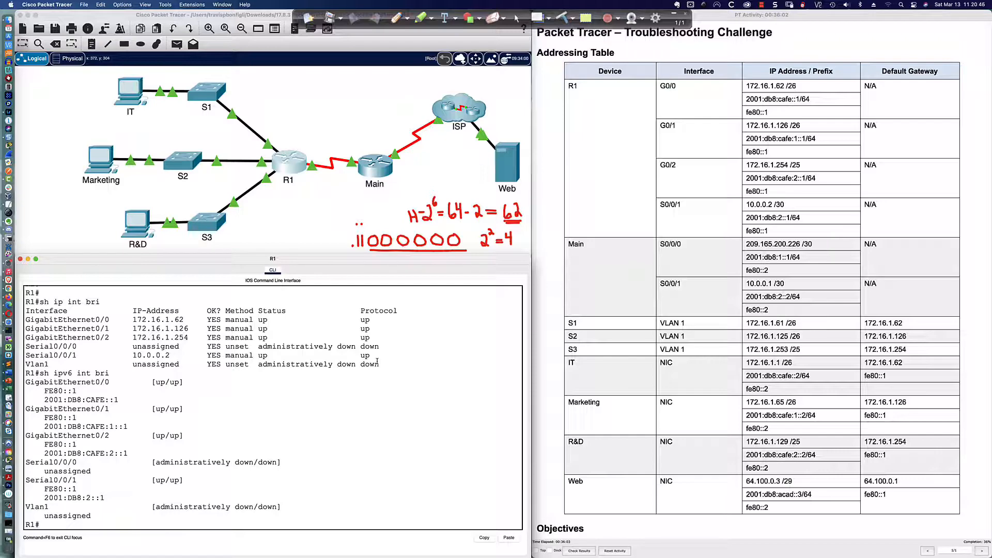
scroll(641, 335, down, 5)
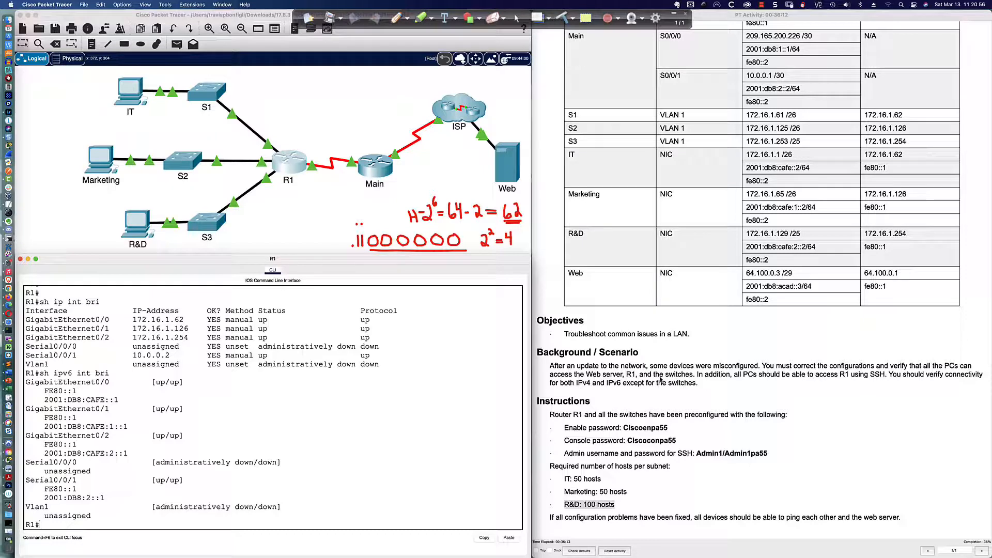
click(466, 403)
Step: Run show running-config on R1 and page through interfaces, routes and access list entries
text(sh run)
key(Return)
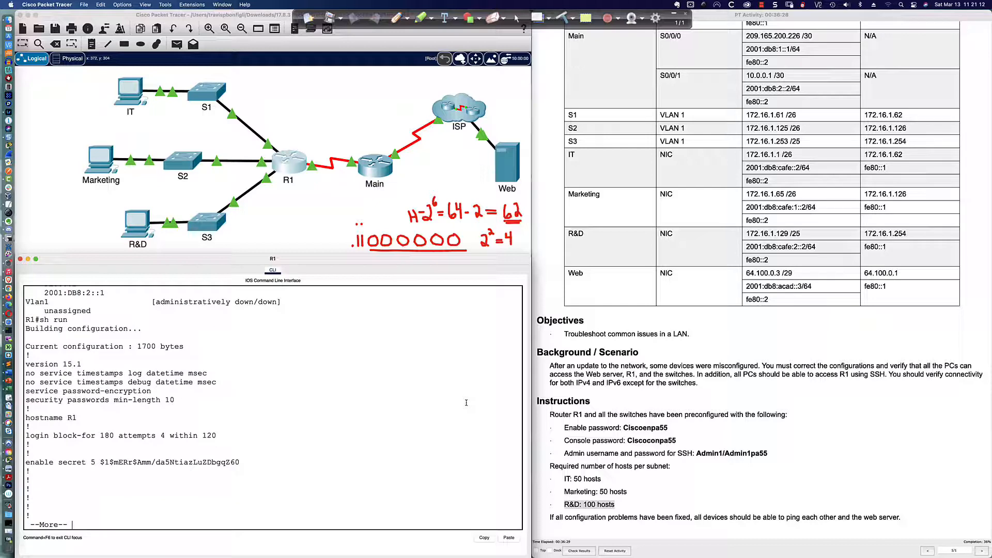
key(Return)
key(Return)
key(Return)
key(Return)
key(Return)
key(Return)
key(Return)
key(Return)
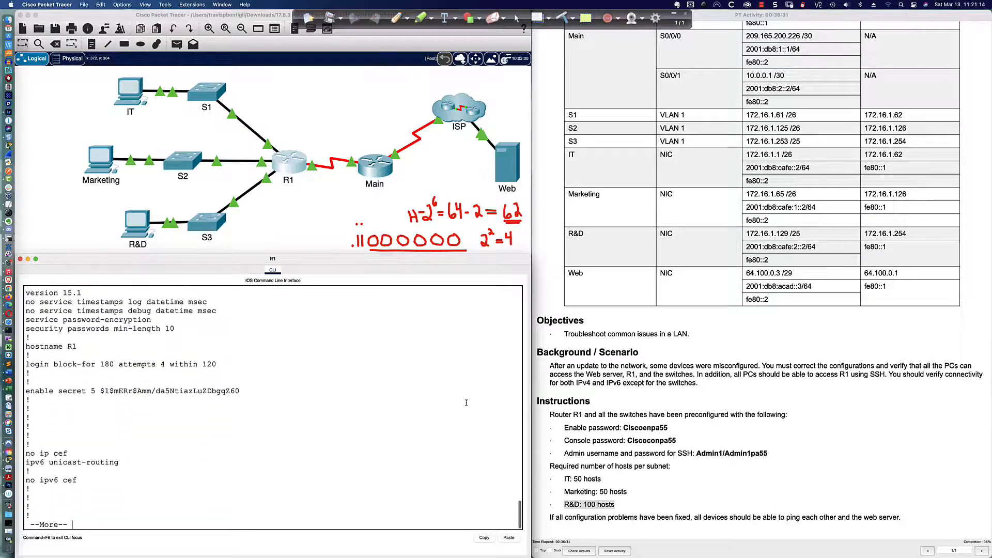
key(Return)
key(Return)
key(Return)
key(Return)
key(Return)
key(Return)
key(Return)
key(Return)
key(Return)
key(Return)
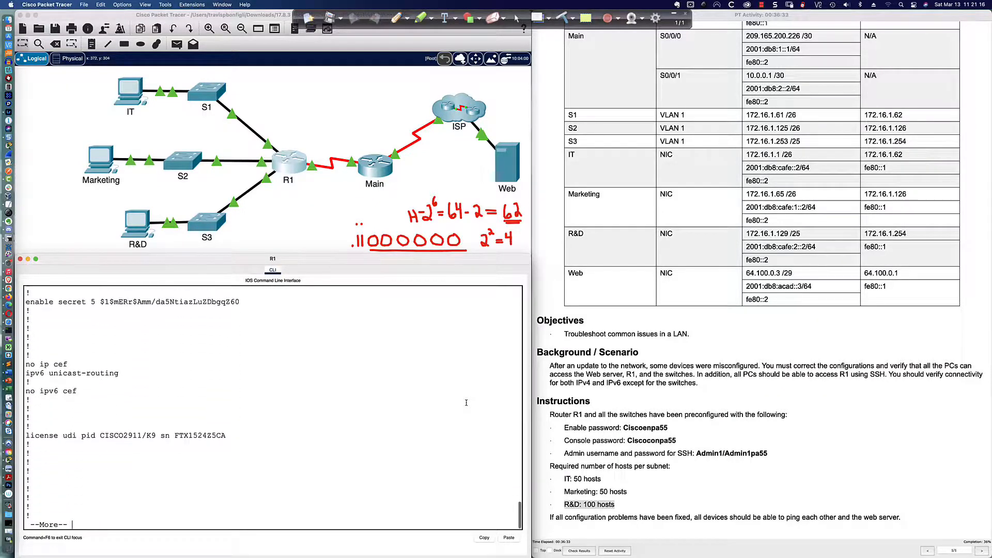
key(Return)
key(Return)
key(Return)
key(Return)
key(Return)
key(Return)
key(Return)
key(Return)
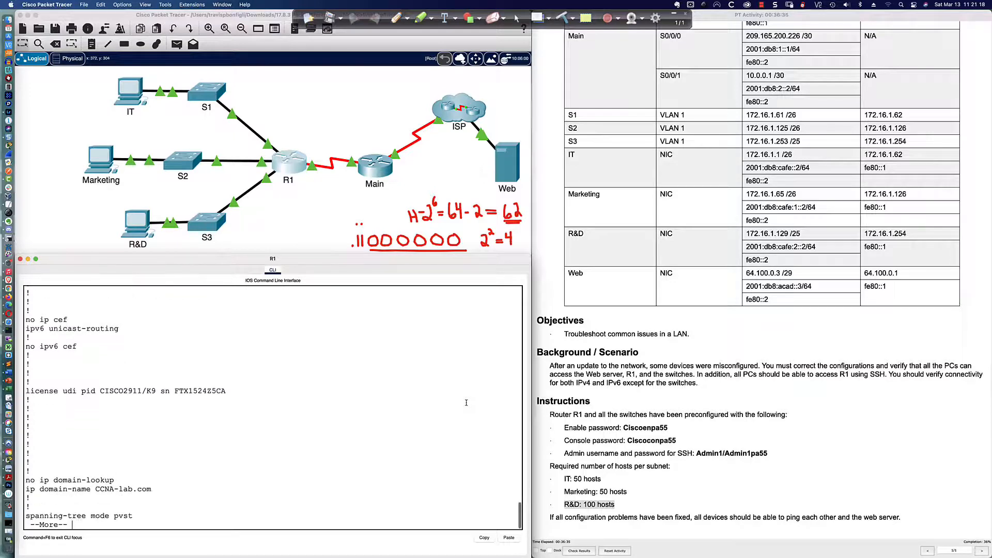
key(Return)
key(Return)
key(Return)
key(Return)
key(Return)
key(Return)
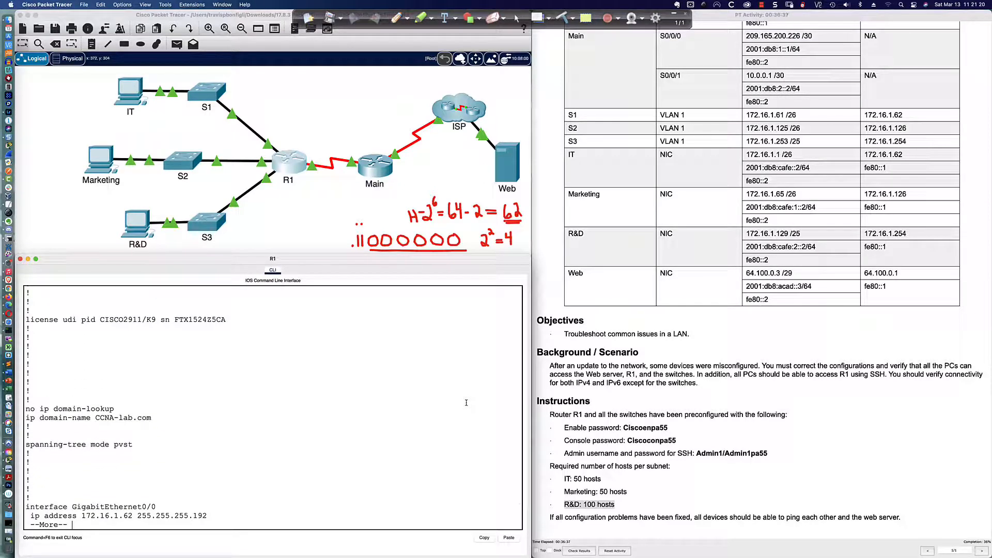
key(Return)
key(Return)
key(Return)
key(Return)
key(Return)
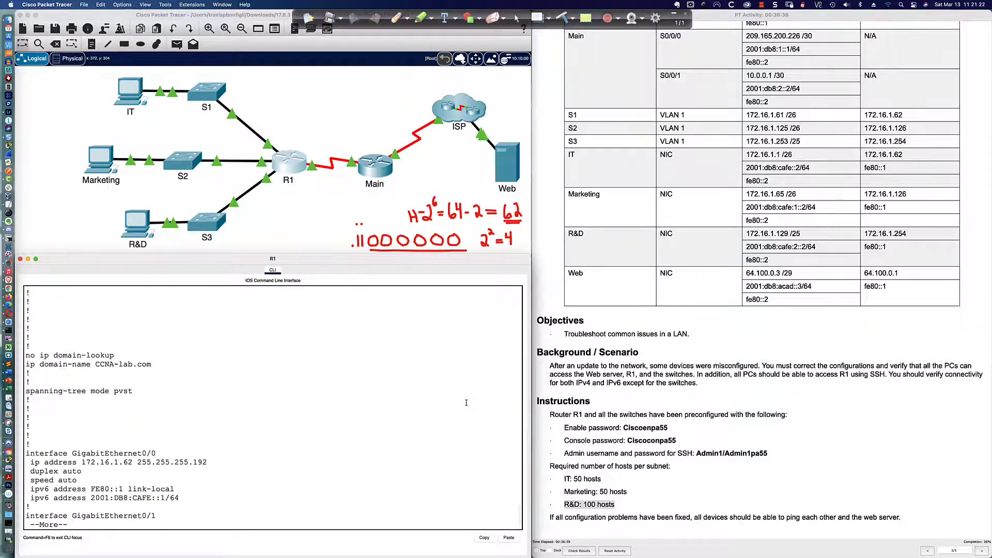
key(Return)
key(Return)
key(Return)
key(Return)
key(Return)
key(Return)
key(Return)
key(Return)
key(Return)
key(Return)
key(Return)
key(Return)
key(Return)
key(Return)
key(Return)
key(Return)
key(Return)
key(Return)
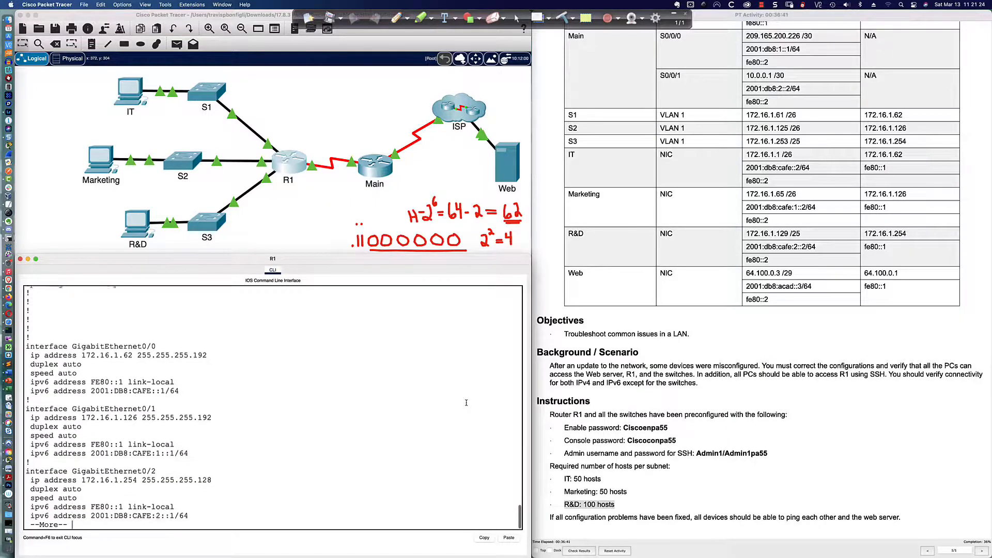
key(Return)
key(Return)
key(Return)
key(Return)
key(Return)
key(Return)
key(Return)
key(Return)
key(Return)
key(Return)
key(Return)
key(Return)
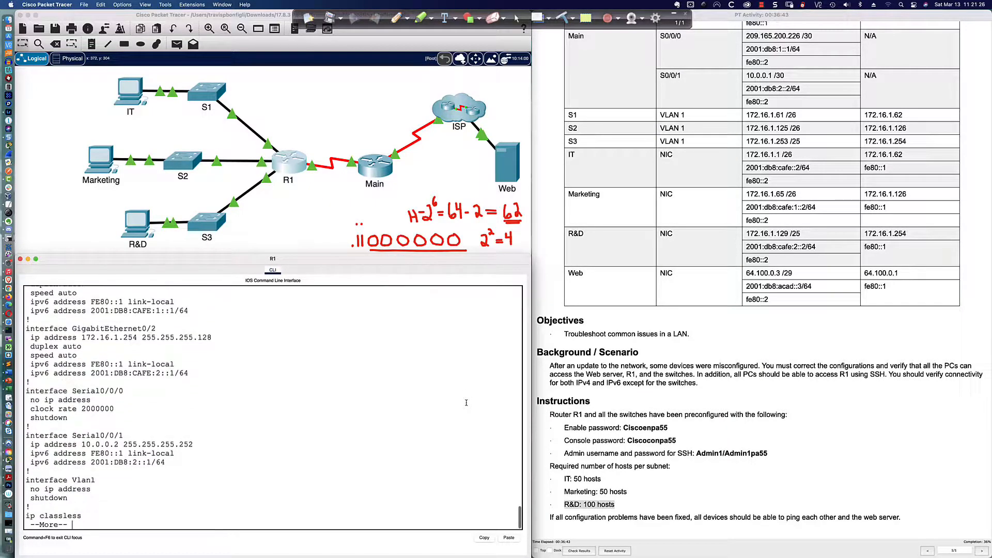
key(Return)
key(Return)
key(Return)
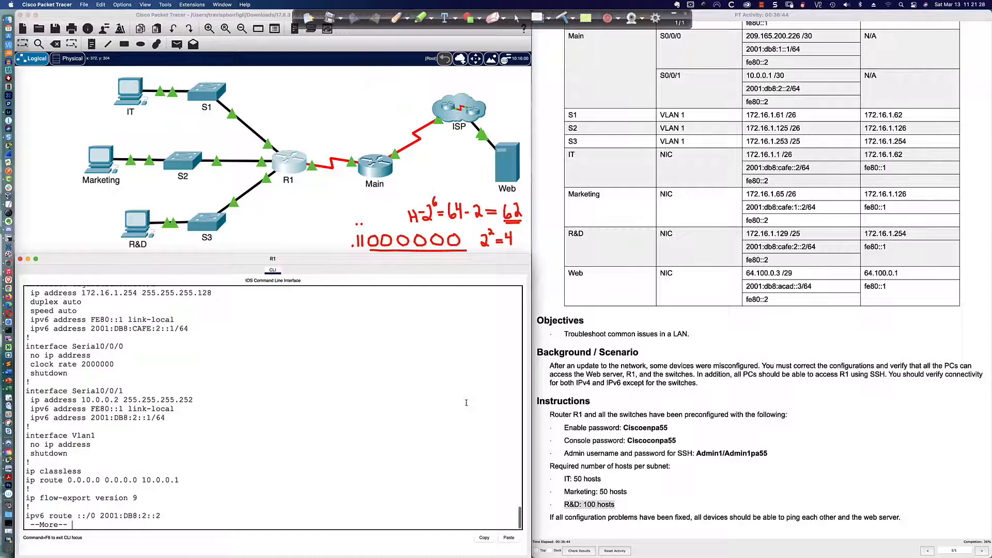
key(Return)
key(Return)
key(Return)
key(Return)
key(Return)
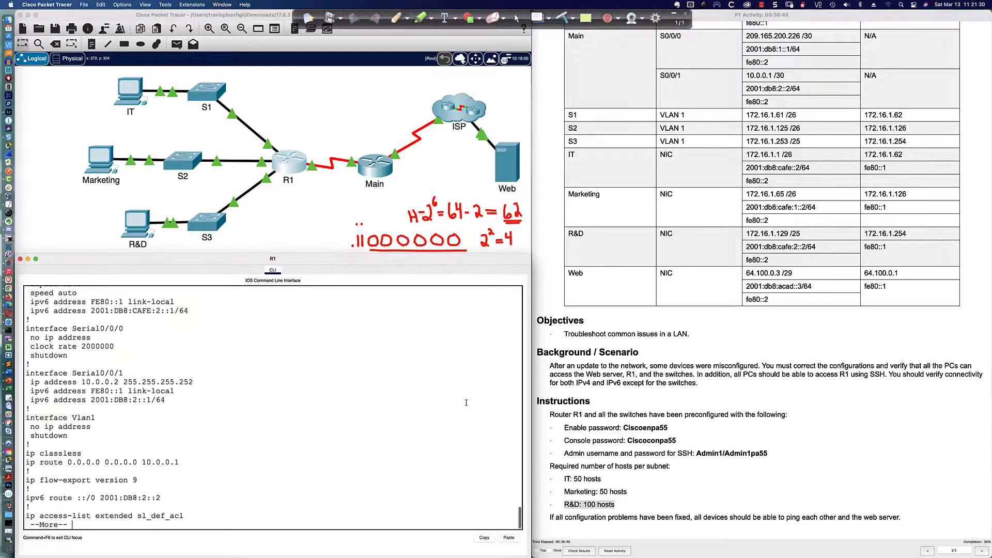
key(Return)
key(Return)
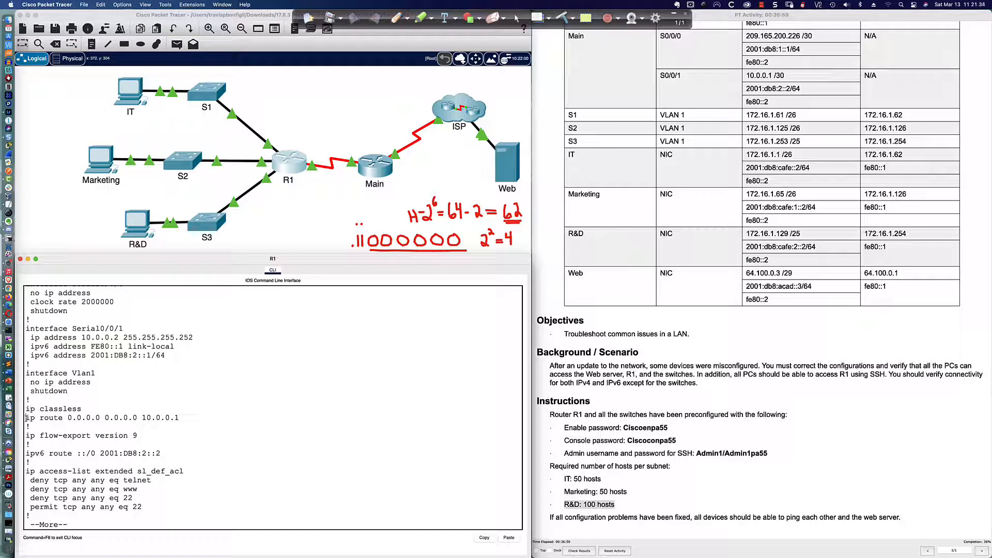
Step: Highlight the default route to 10.0.0.1 and page on to the end, including the vty lines
drag(26, 417, 177, 418)
key(Return)
key(Return)
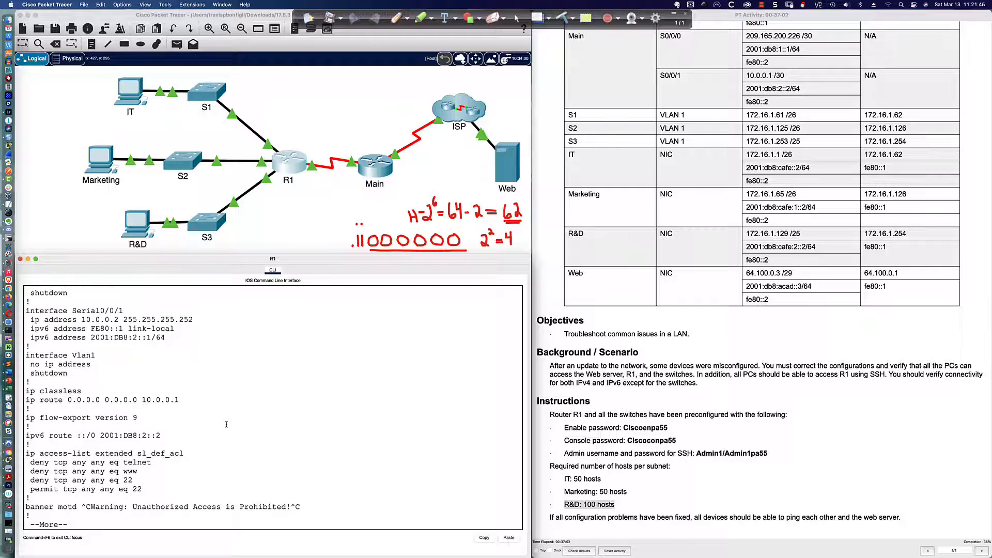
key(Return)
key(Return)
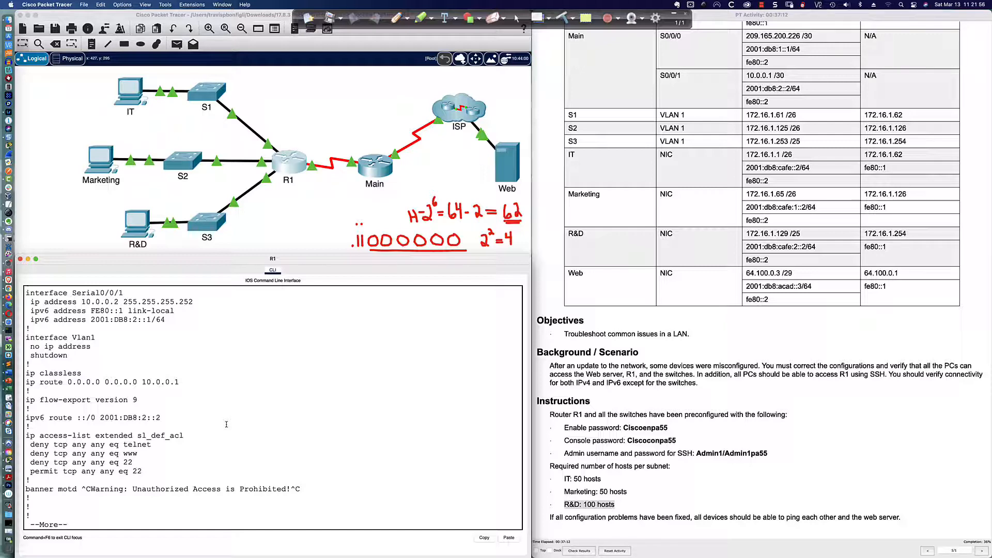
key(Return)
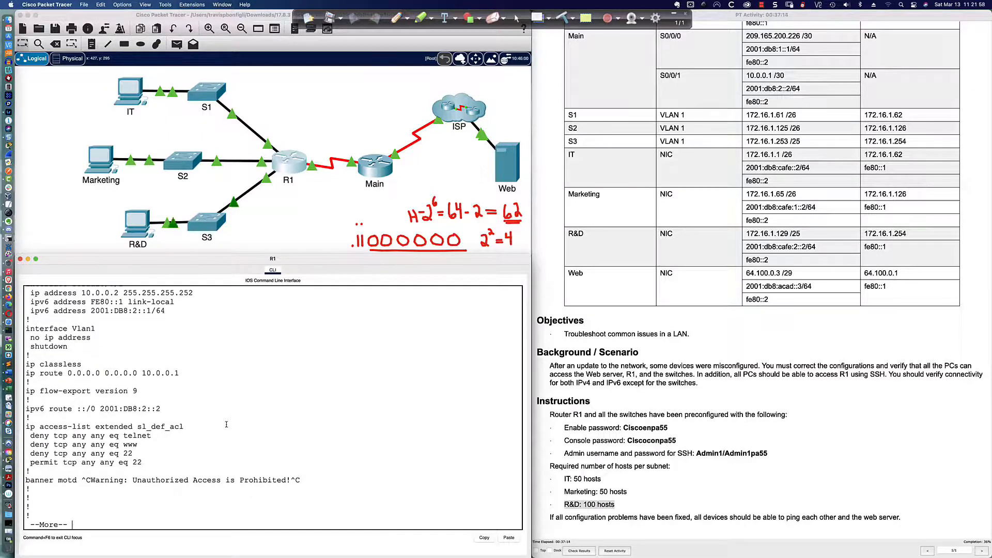
scroll(226, 424, up, 10)
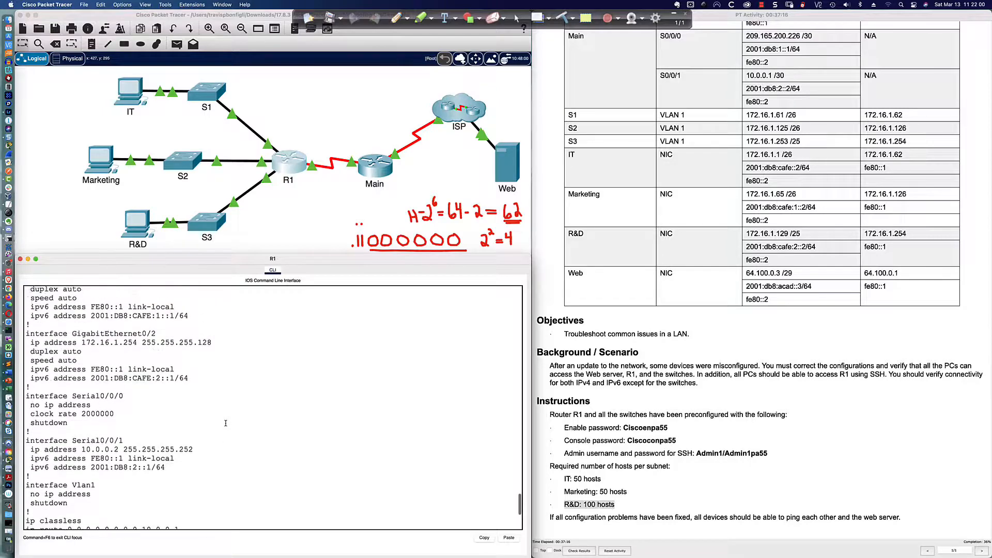
scroll(226, 423, down, 8)
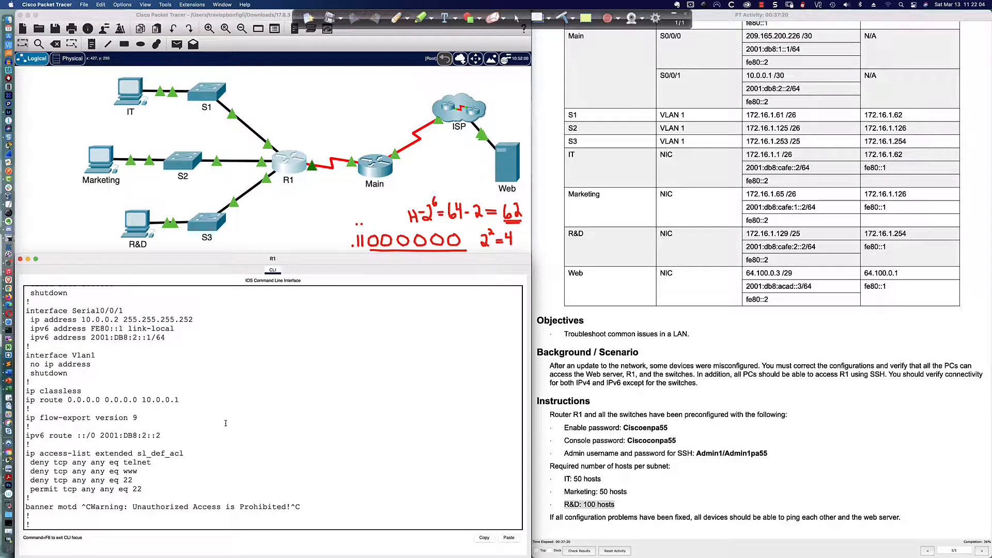
scroll(226, 423, down, 2)
key(space)
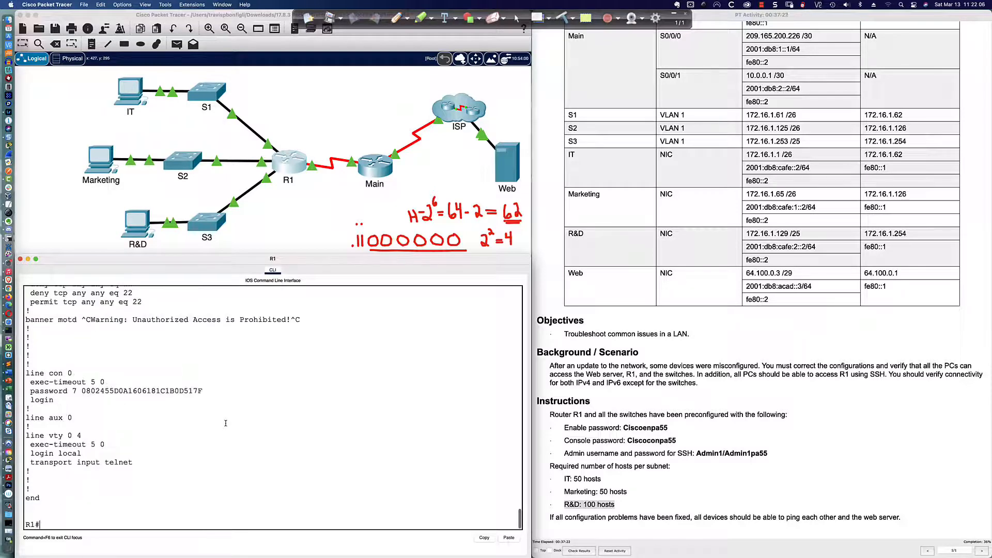
scroll(207, 378, up, 3)
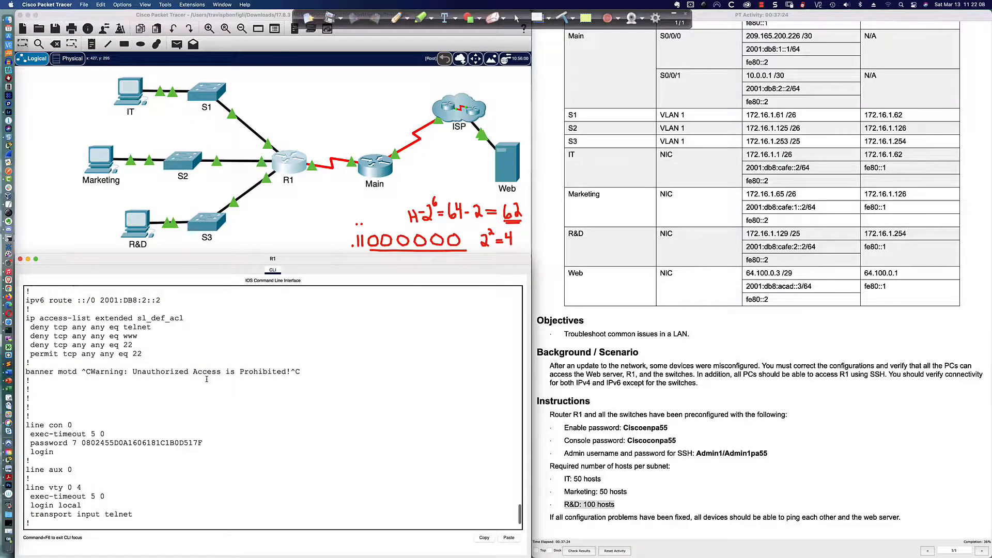
scroll(208, 379, down, 3)
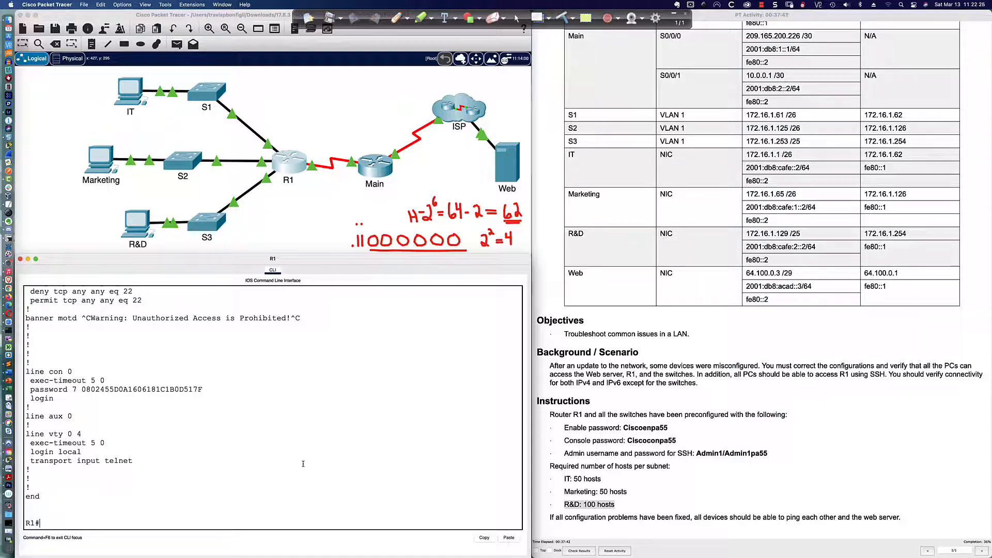
Step: Enter global configuration and run crypto key generate rsa on R1
text(conf t)
key(Return)
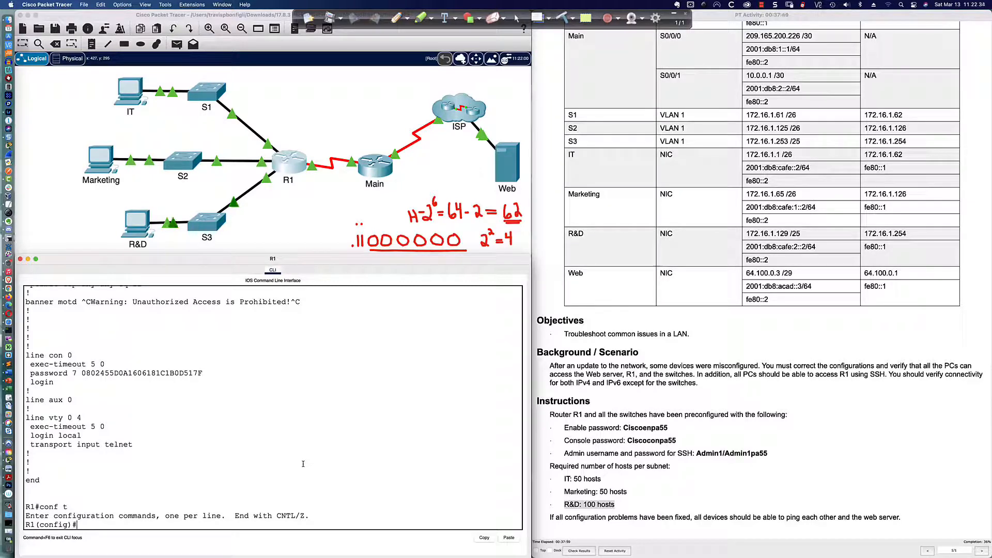
text(cry)
key(Tab)
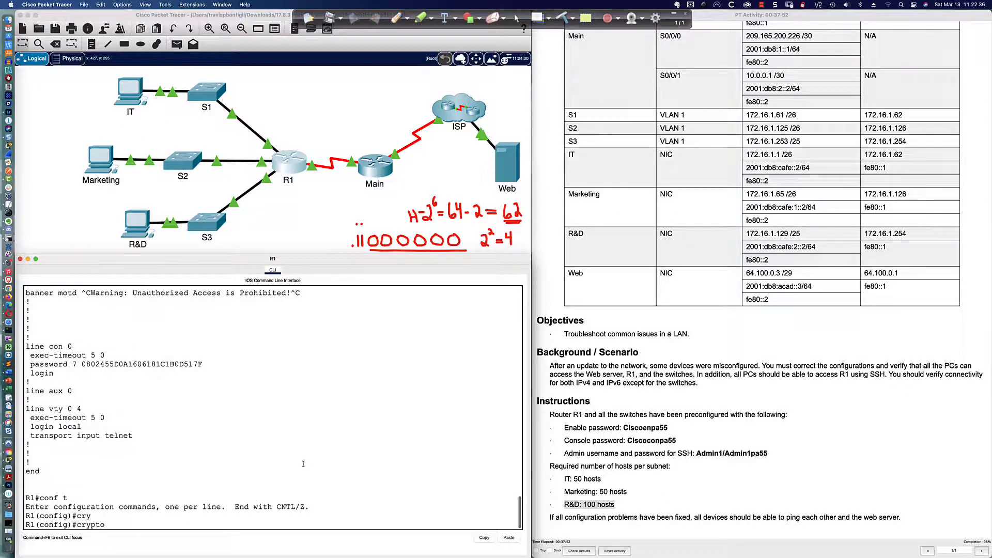
text(ke)
key(Tab)
text(gen)
key(Tab)
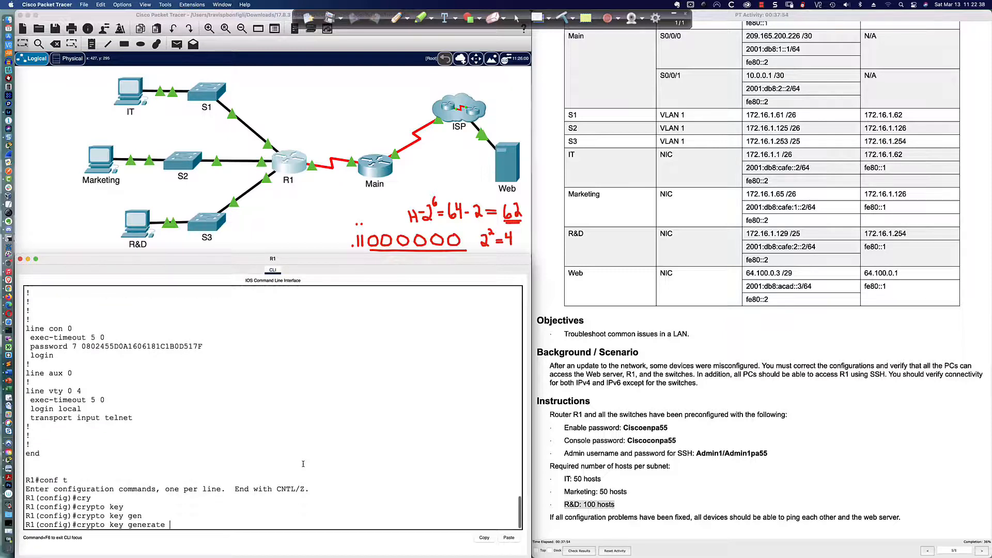
text(rsa)
key(Return)
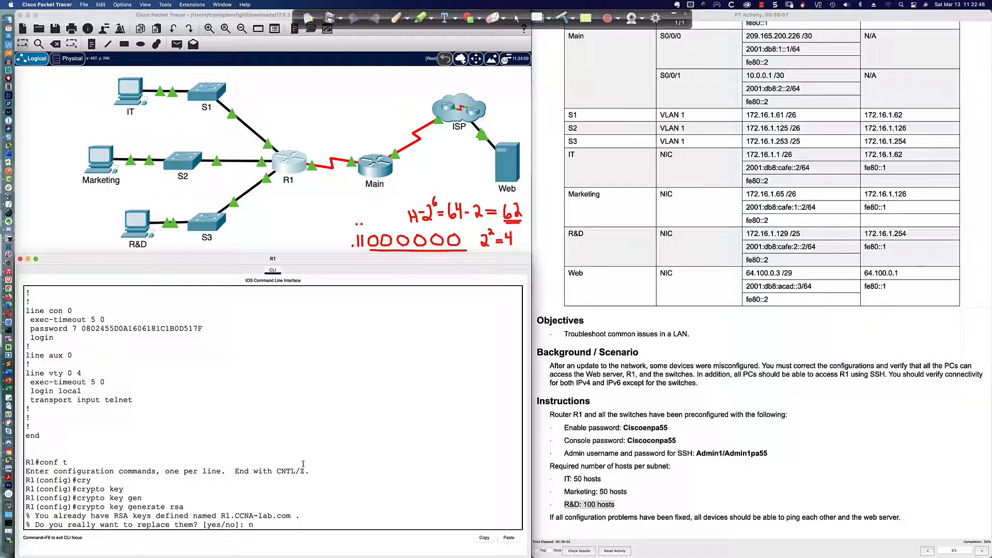
Step: Answer 'no' to keep R1's existing RSA keys
text(no)
key(Return)
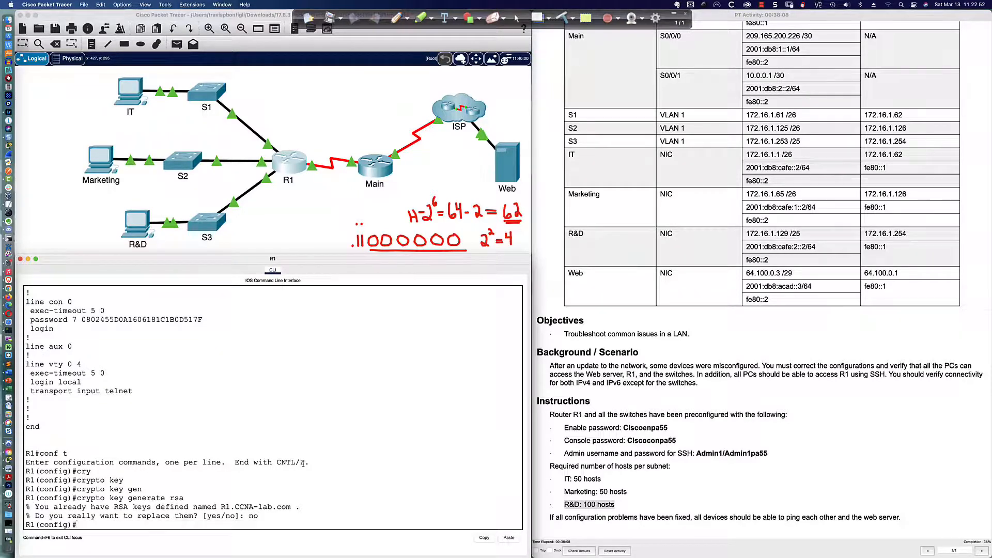
key(Return)
key(Return)
key(Return)
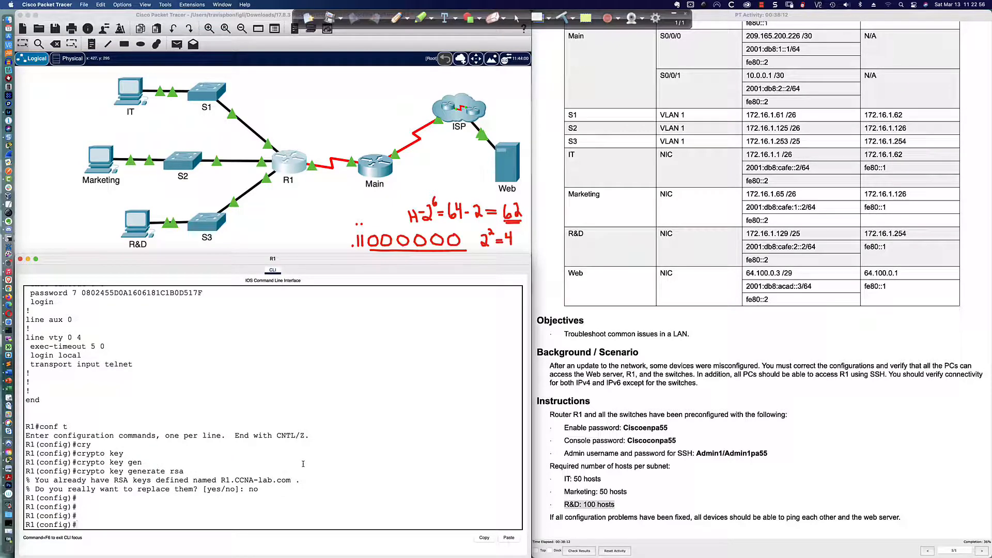
Step: Set transport input ssh on R1's line vty 0 4
text(line vty 0 4)
key(Return)
text(trans)
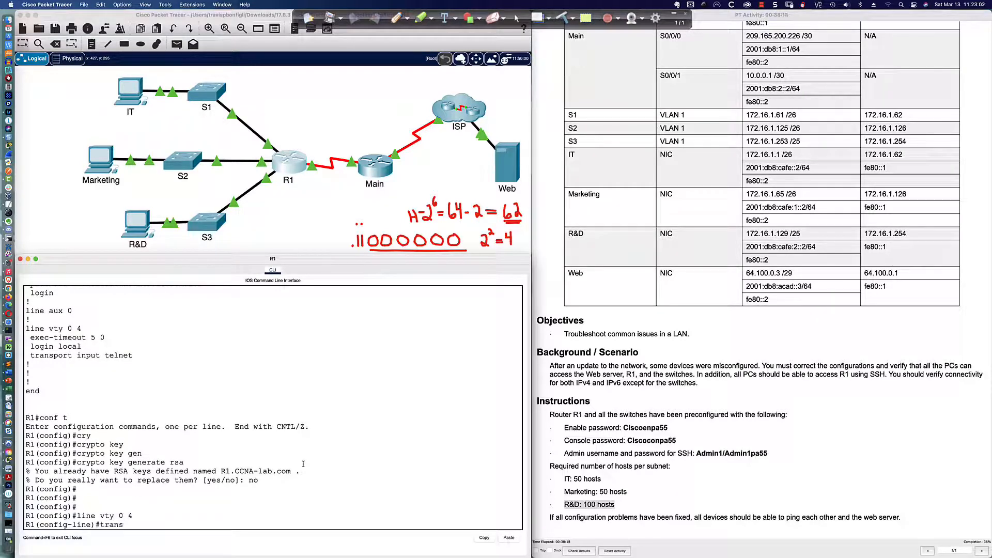
key(Tab)
text(input ssh)
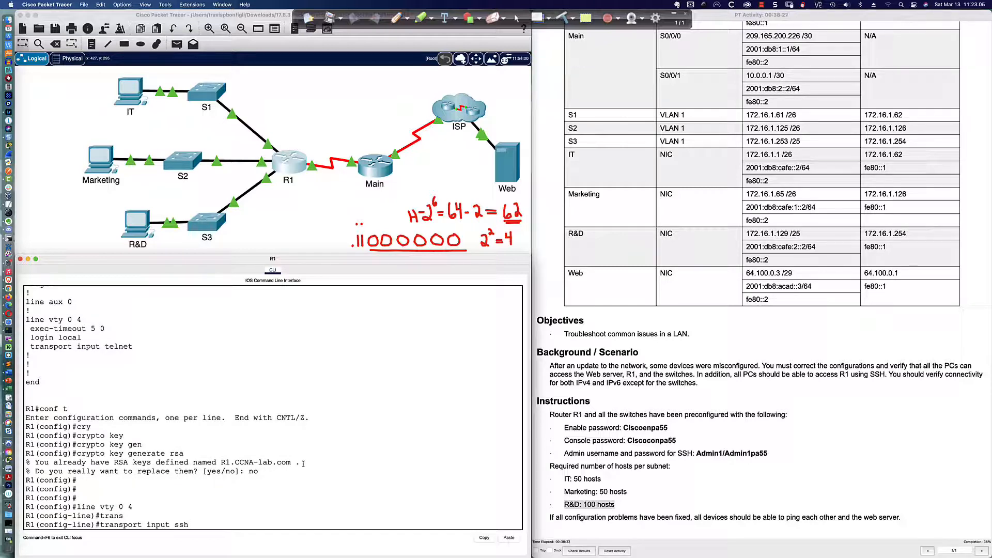
key(Return)
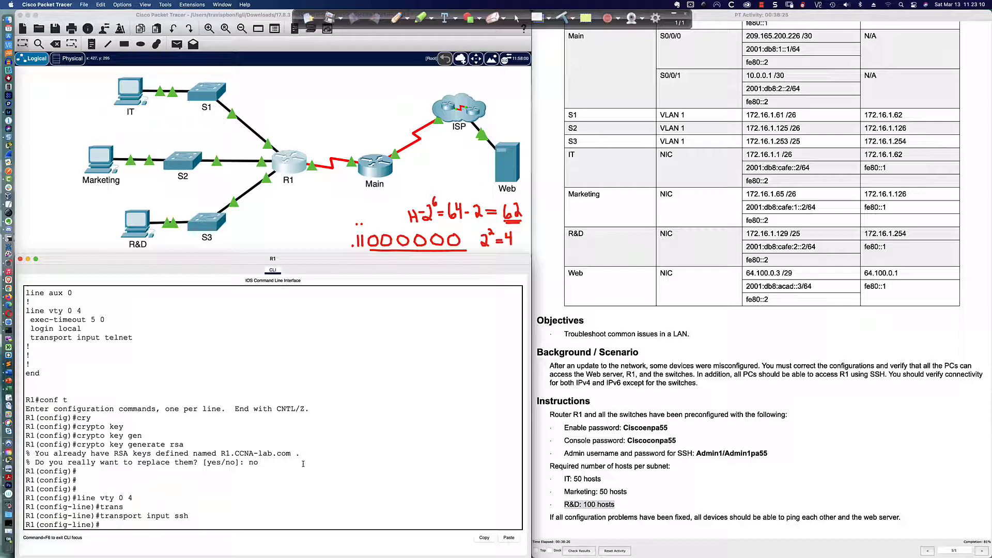
Step: Verify the vty section and check the running config for username lines, then exit line mode
text(do sh run | )
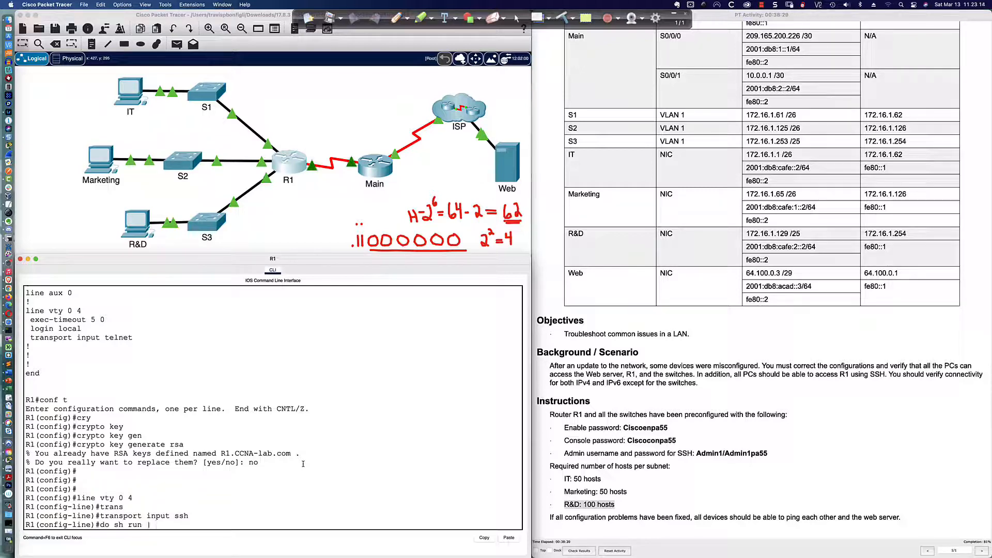
text(sec line vty)
key(Return)
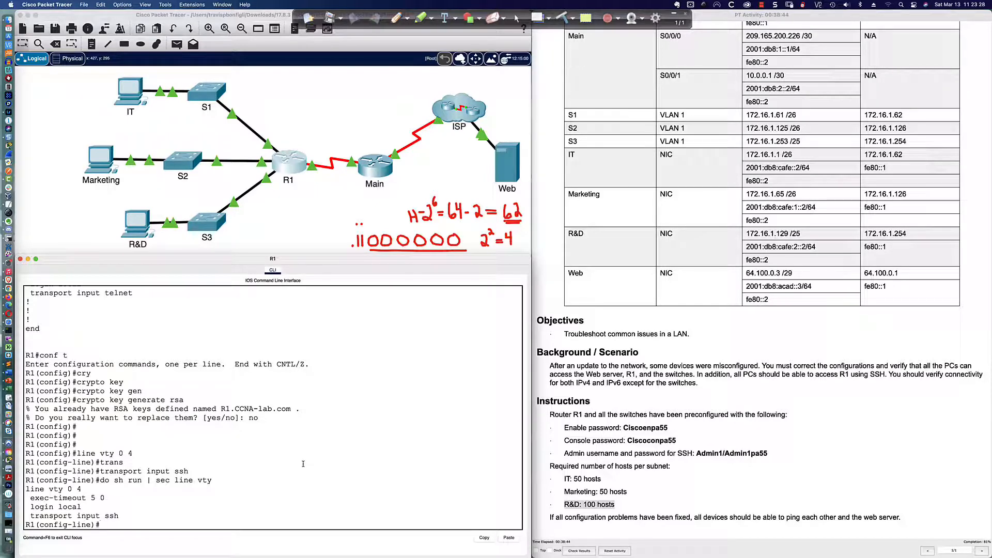
text(do sh run | inc username)
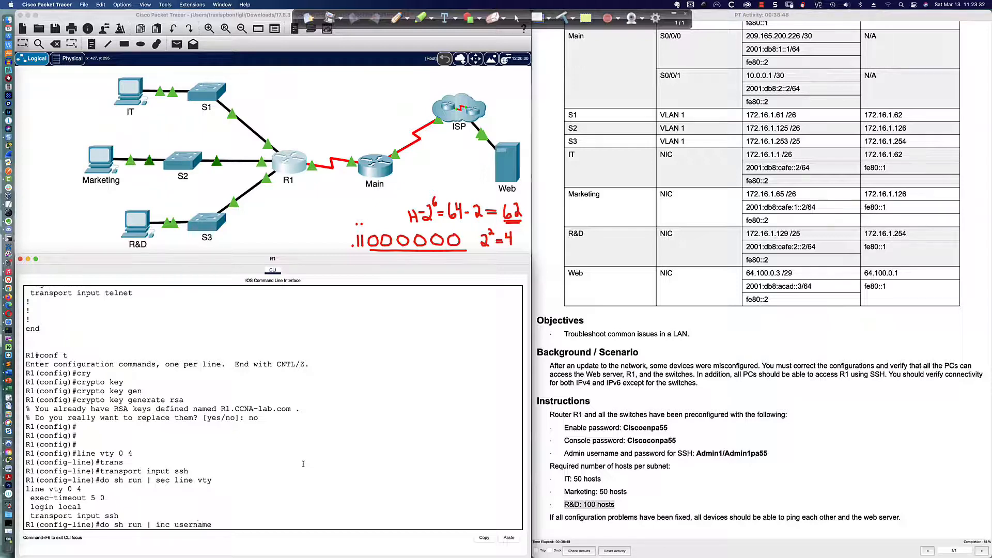
key(Return)
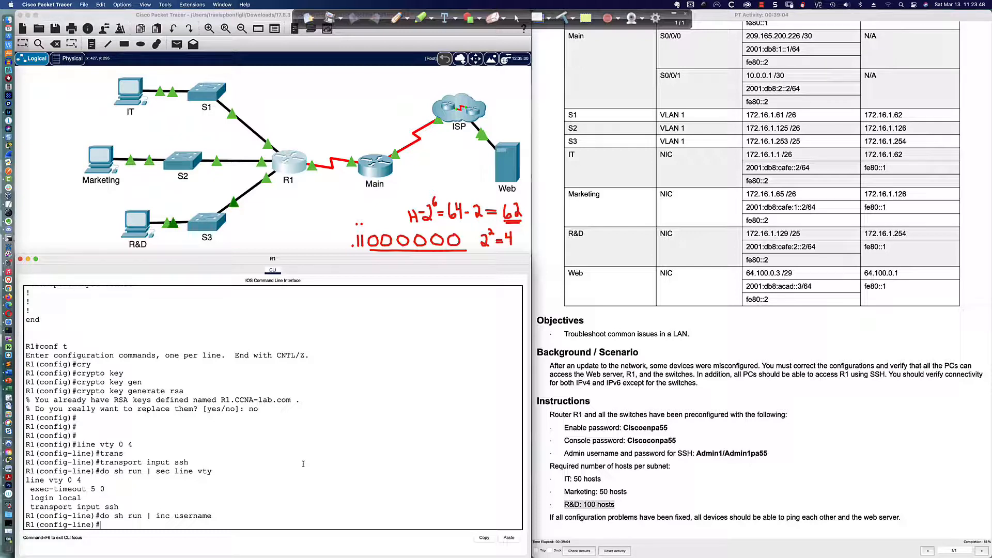
text(exit)
key(Return)
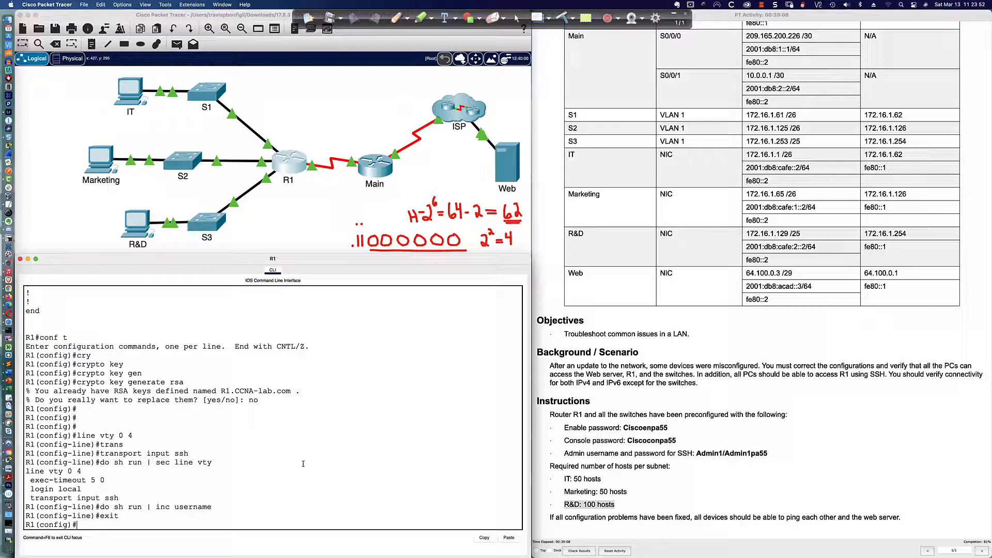
Step: Add a local admin username with its secret password using the username … secret command
text(user)
key(Tab)
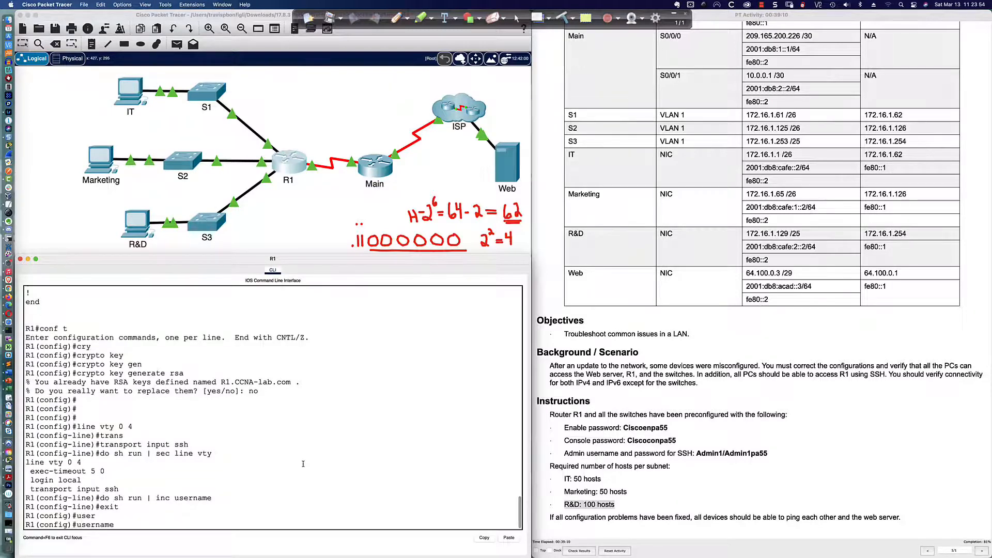
text(Admin1 sec)
key(Tab)
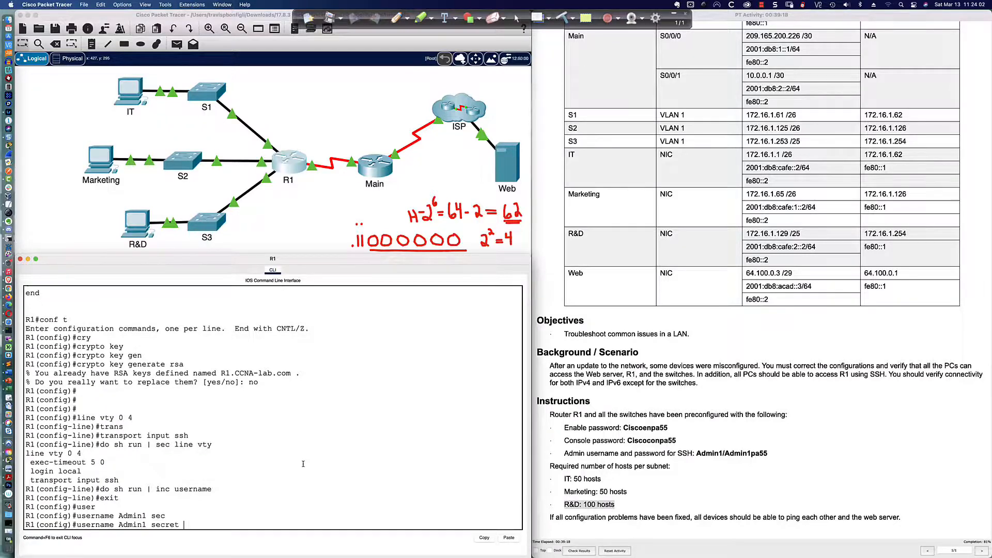
text(Admin1pa55)
key(Return)
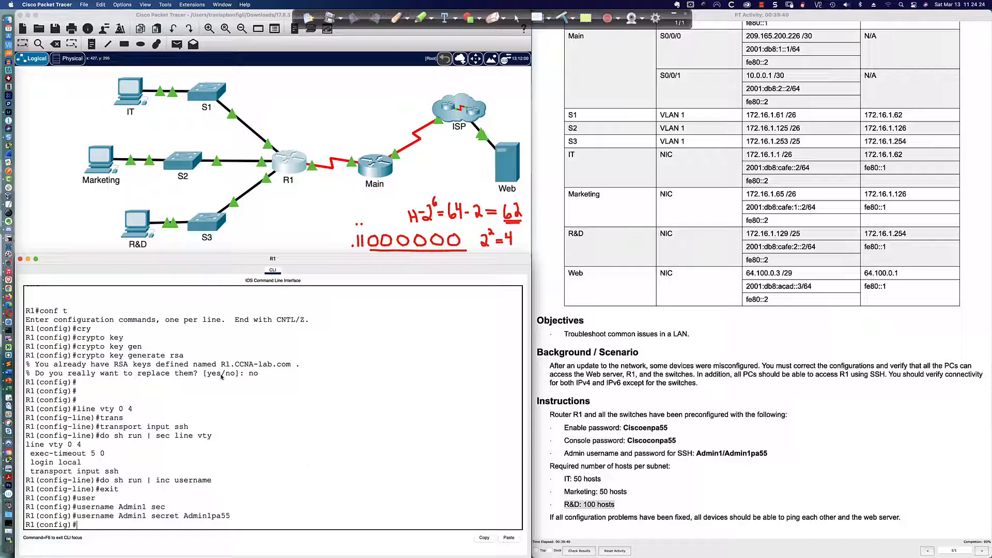
Step: From the IT PC's command prompt, run ssh -l with the admin user to 172.16.1.62
click(127, 108)
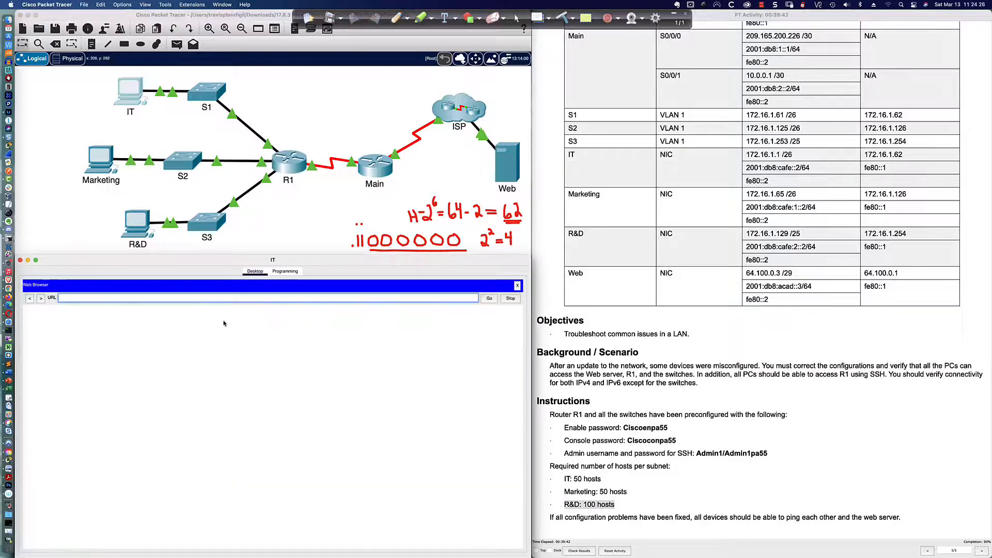
click(517, 285)
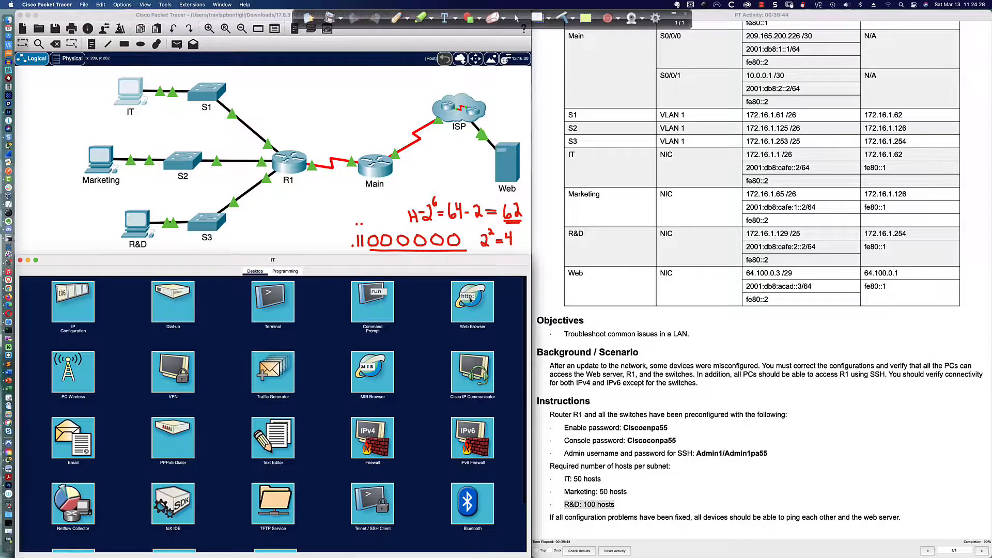
click(383, 304)
key(Return)
key(Return)
key(Return)
key(Return)
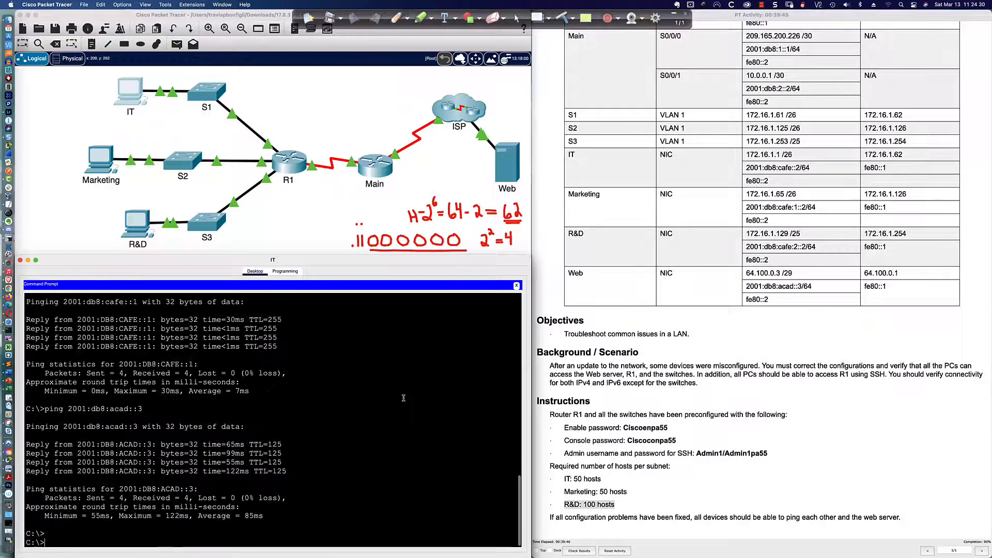
text(ssh -l)
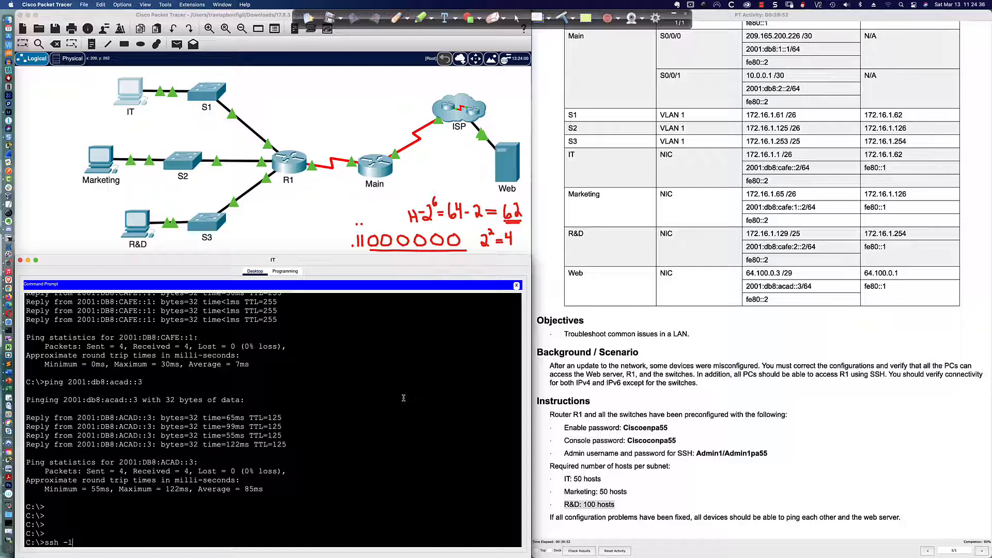
text(Admin1 172.16.1)
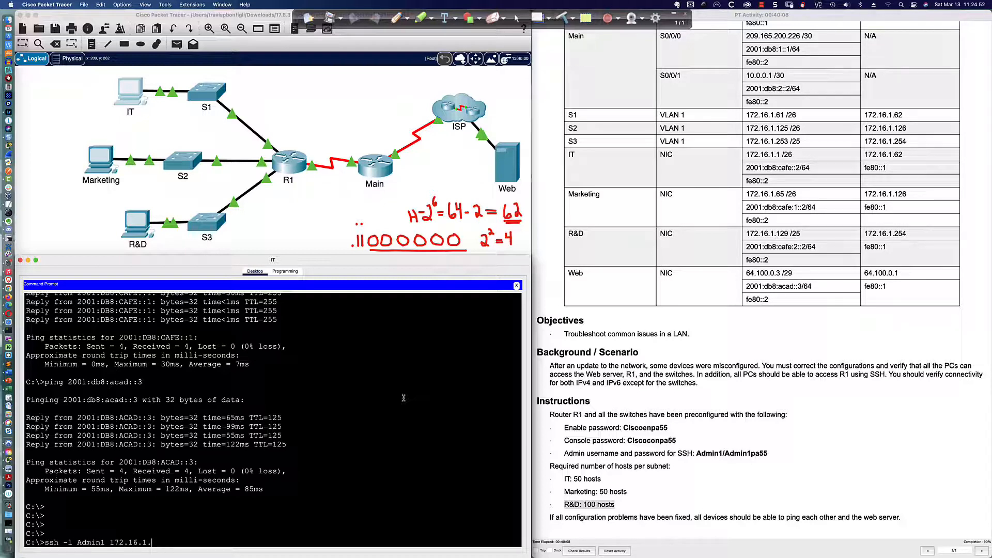
text(.62)
key(Return)
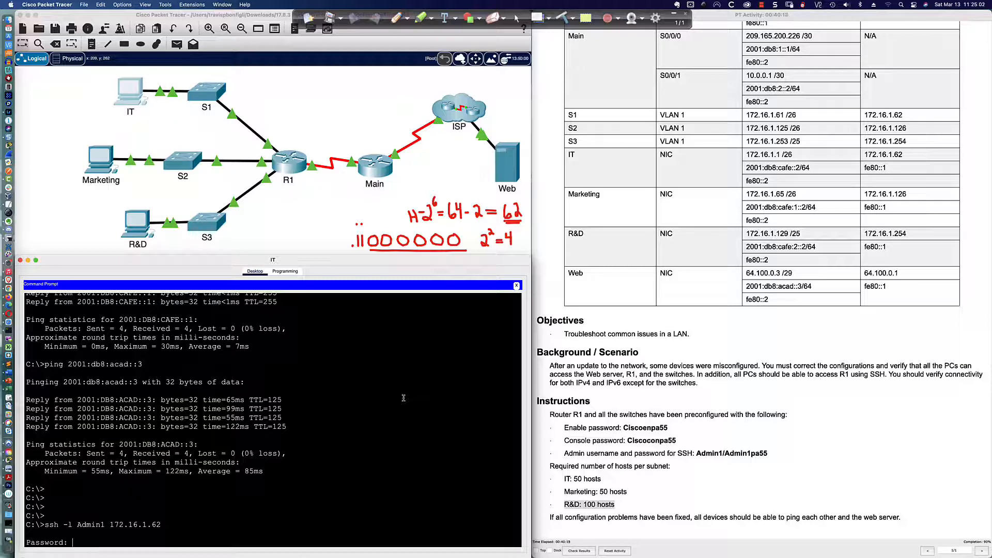
Step: Log in with the admin password, then exit the SSH session to R1
key(Return)
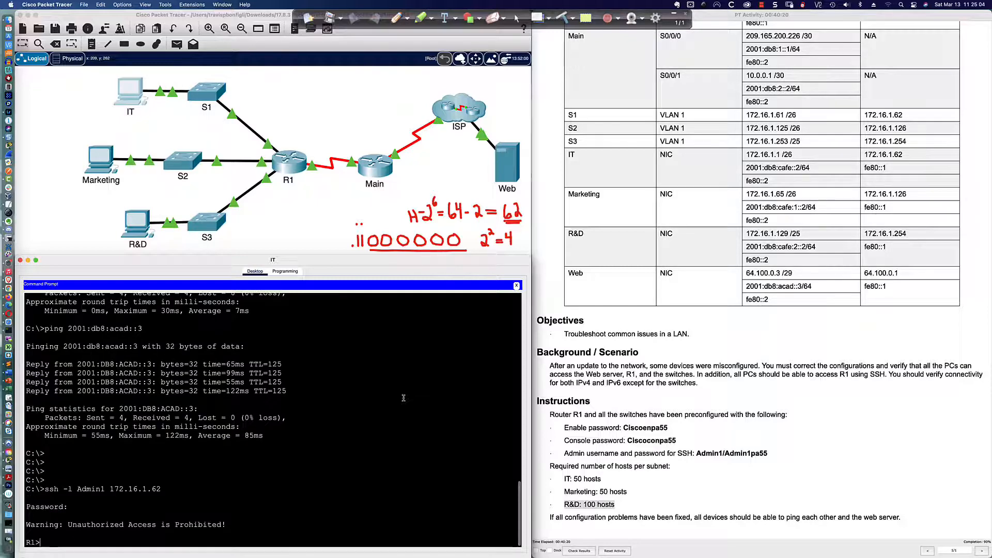
key(Return)
key(Return)
text(e)
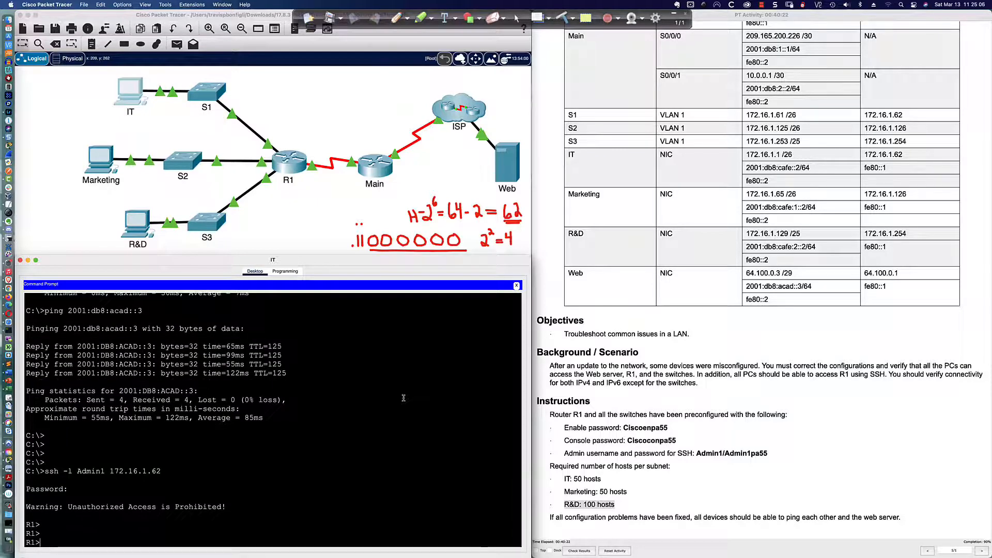
text(xit)
key(Return)
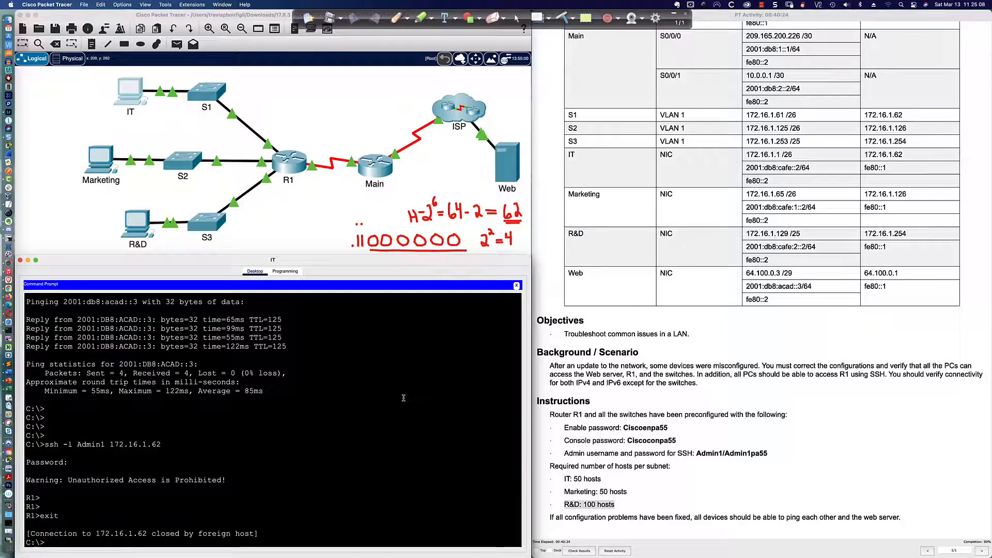
click(97, 164)
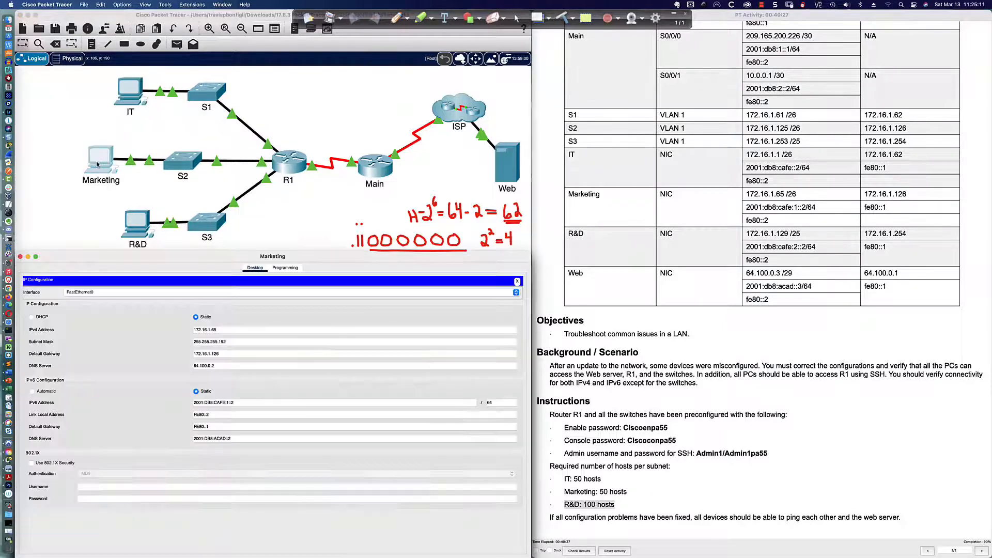
Step: From Marketing's command prompt, run ssh -l with the admin user to 172.16.1.126
click(518, 282)
click(373, 299)
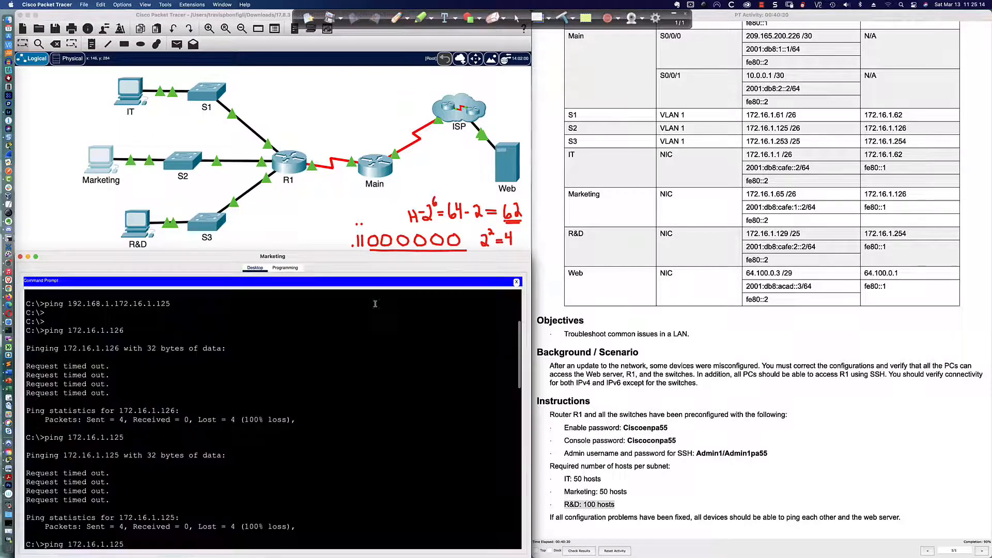
key(Return)
key(Return)
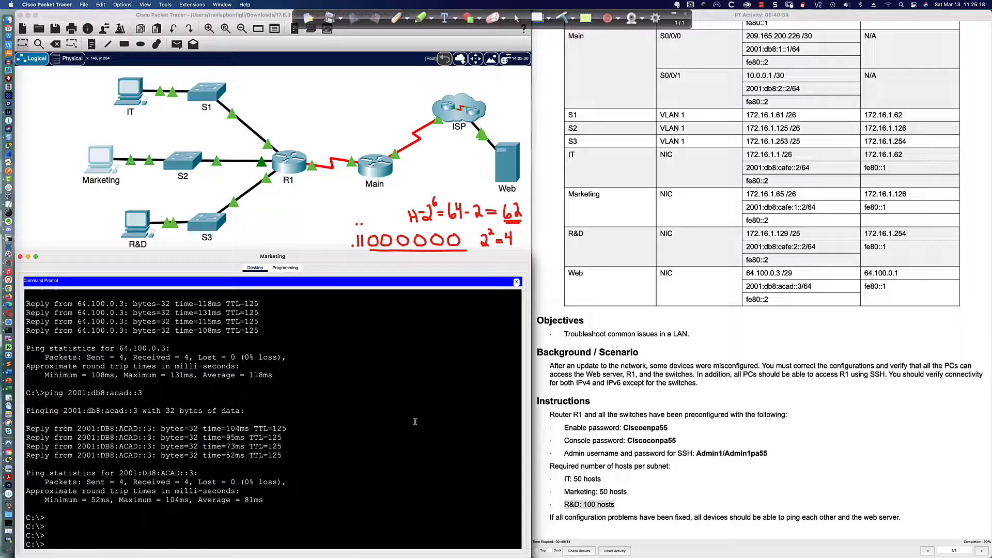
text(ssh -l Admin1 A)
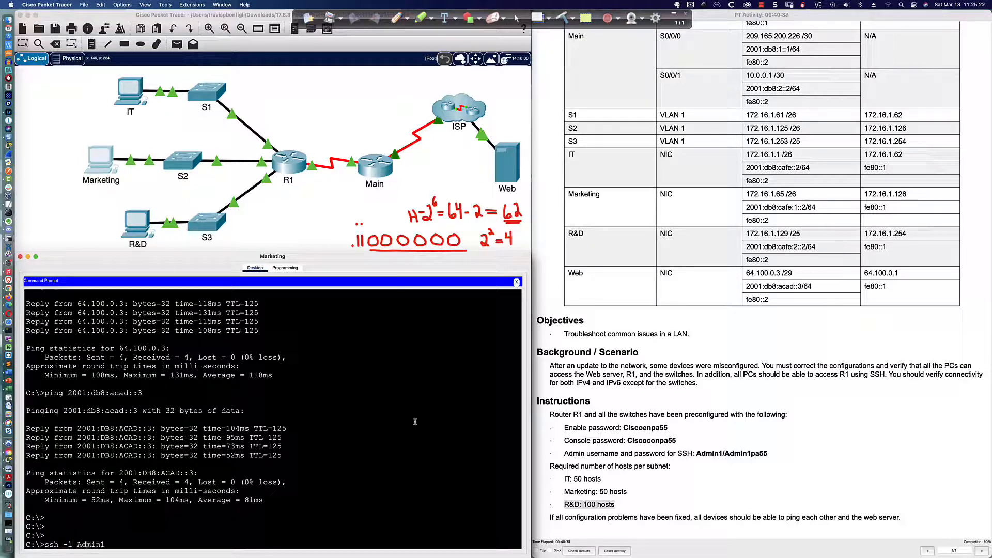
key(BackSpace)
text(192.1)
key(BackSpace)
key(BackSpace)
key(BackSpace)
key(BackSpace)
key(BackSpace)
text(172.16.1.126)
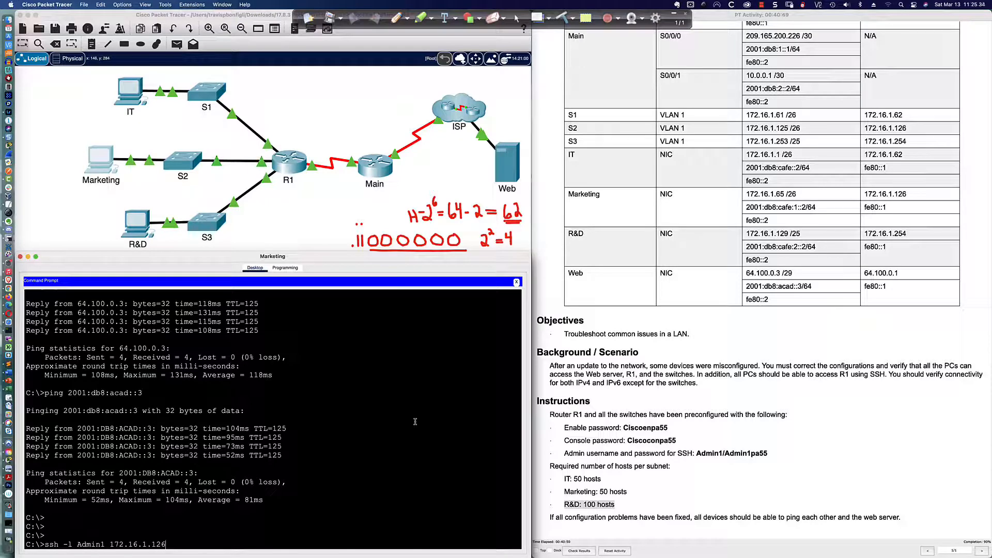
key(Return)
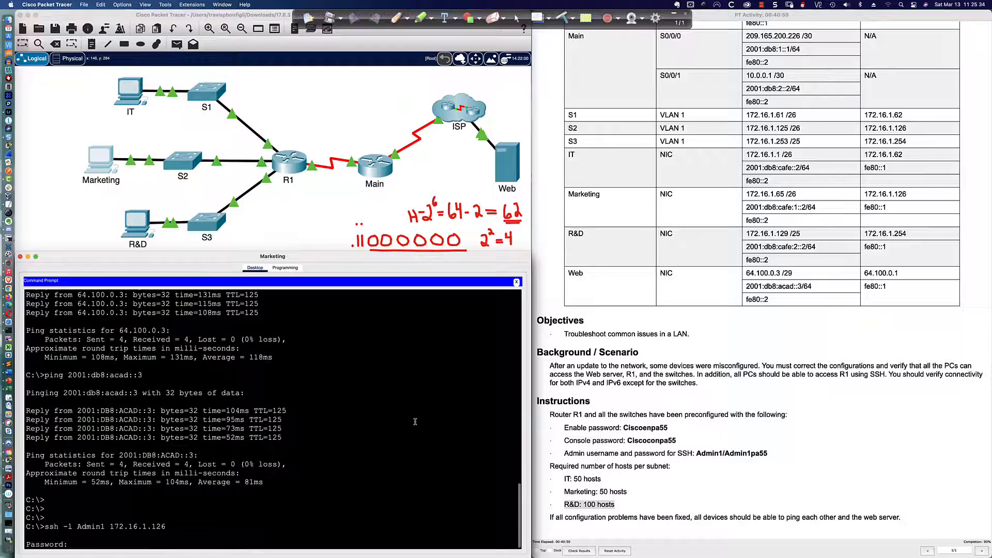
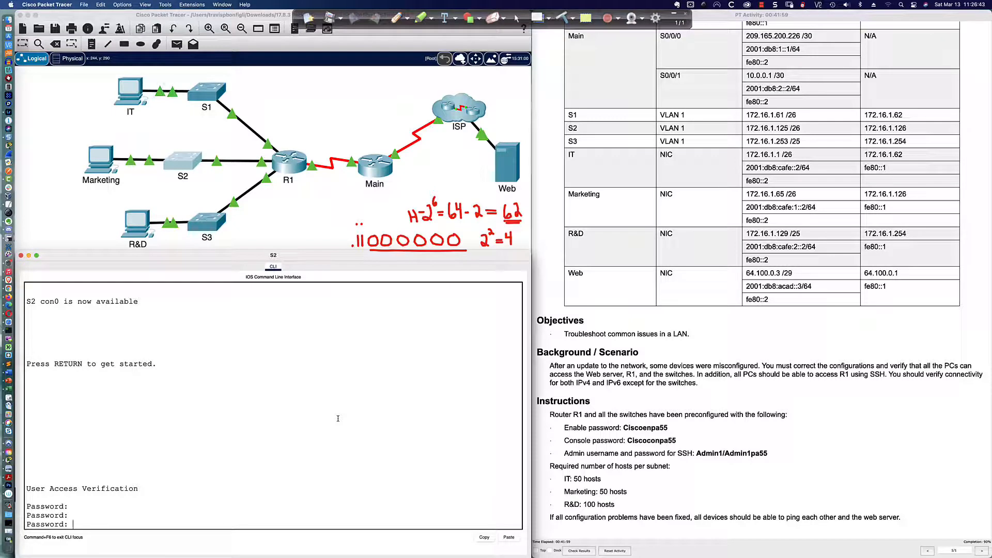
Step: Log in to S2 with the console and enable passwords and confirm its default gateway is 172.16.1.126
key(Return)
text(en)
key(Return)
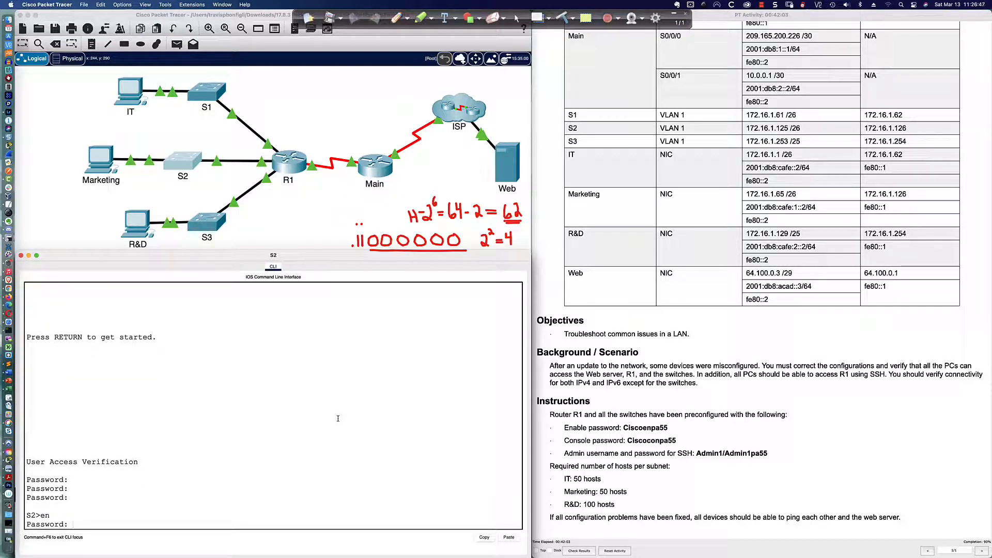
key(Return)
text(sh run | inc default)
key(Return)
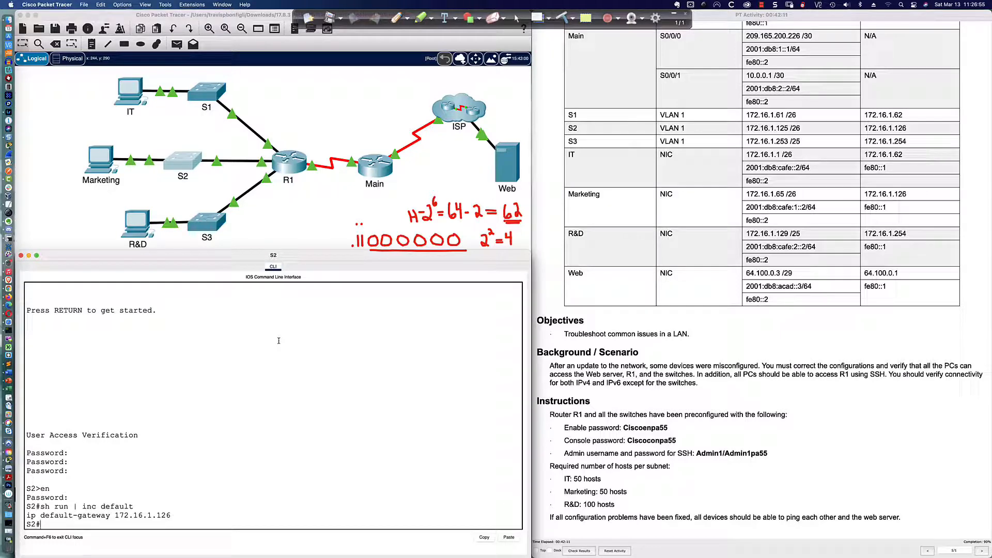
click(209, 224)
Step: Log in to S3 with the console password and enter privileged mode with the enable password
key(Return)
key(Return)
key(Return)
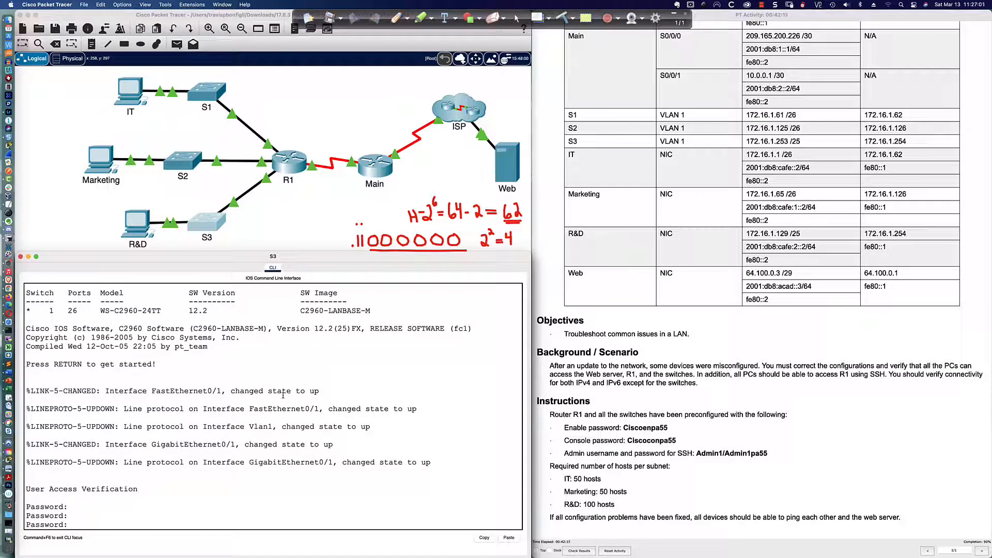
key(Return)
key(Return)
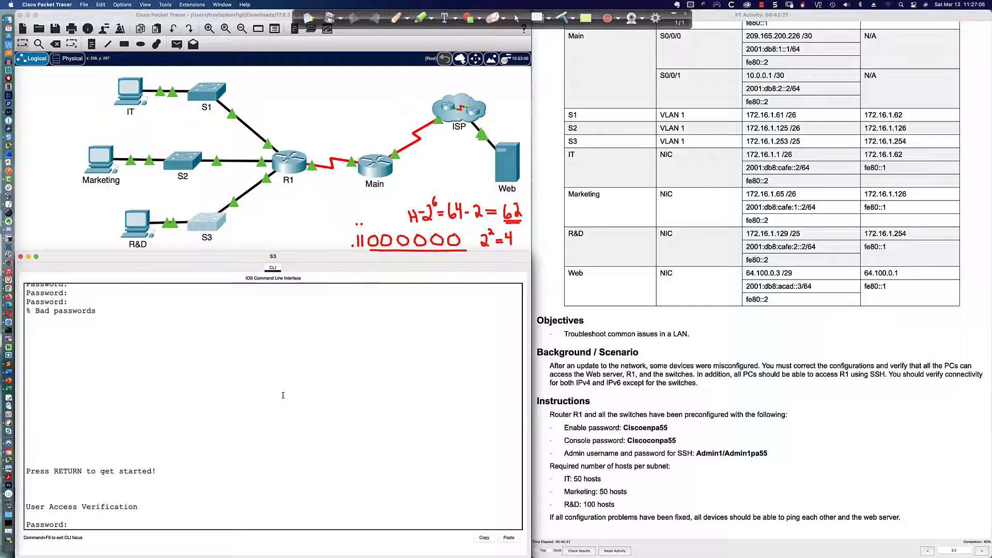
text(Ciscoconpa55)
key(Return)
text(en)
key(Return)
text(Ciscoenpa55)
key(Return)
Step: Run 'sh run | inc default' on S3 to confirm its default gateway is 172.16.1.254
text(sh run | inc default)
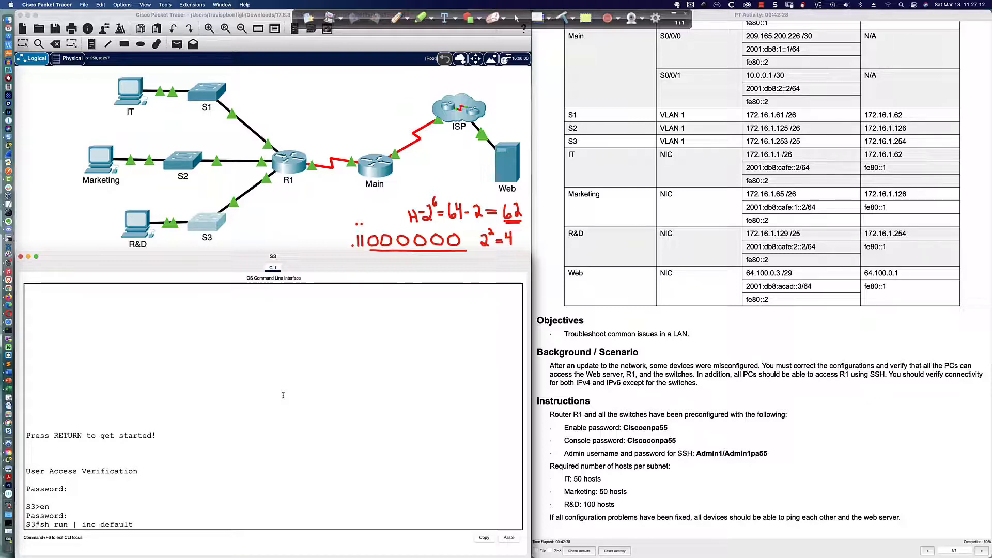
key(Return)
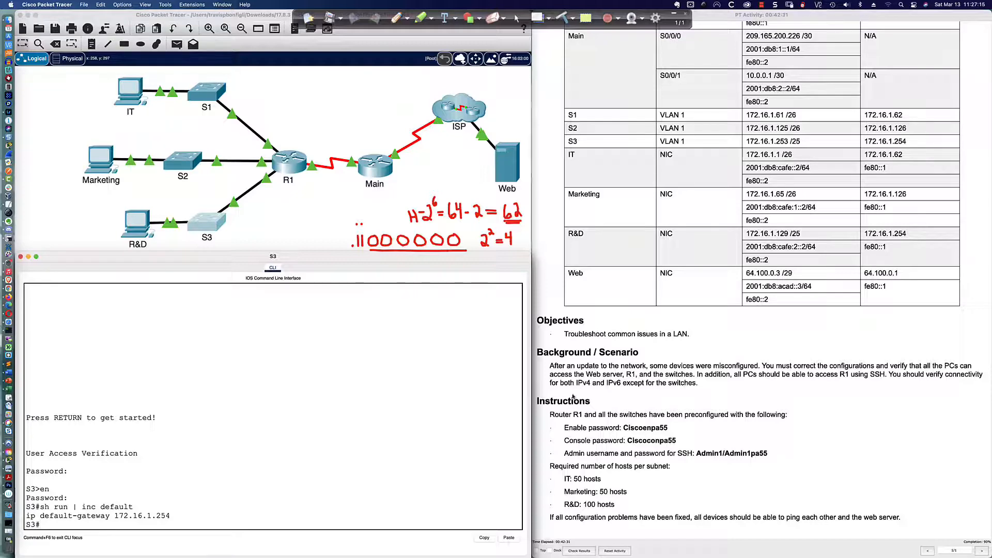
scroll(671, 373, up, 1)
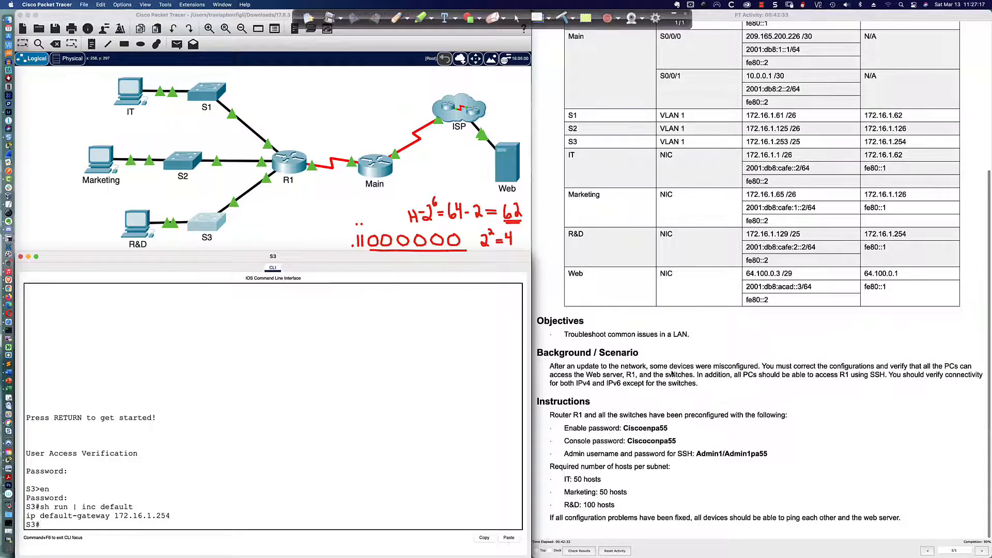
scroll(672, 373, down, 1)
scroll(674, 373, up, 1)
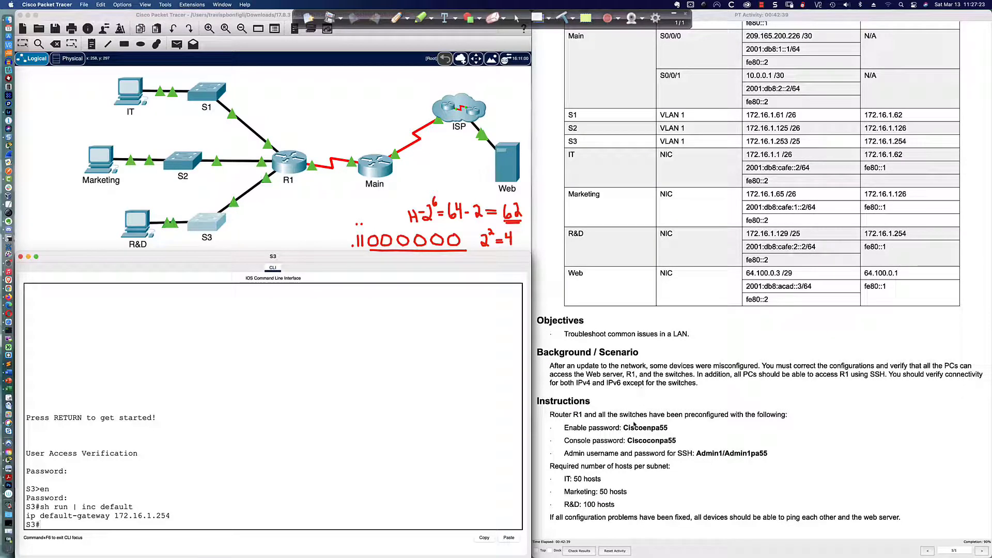
scroll(622, 480, down, 1)
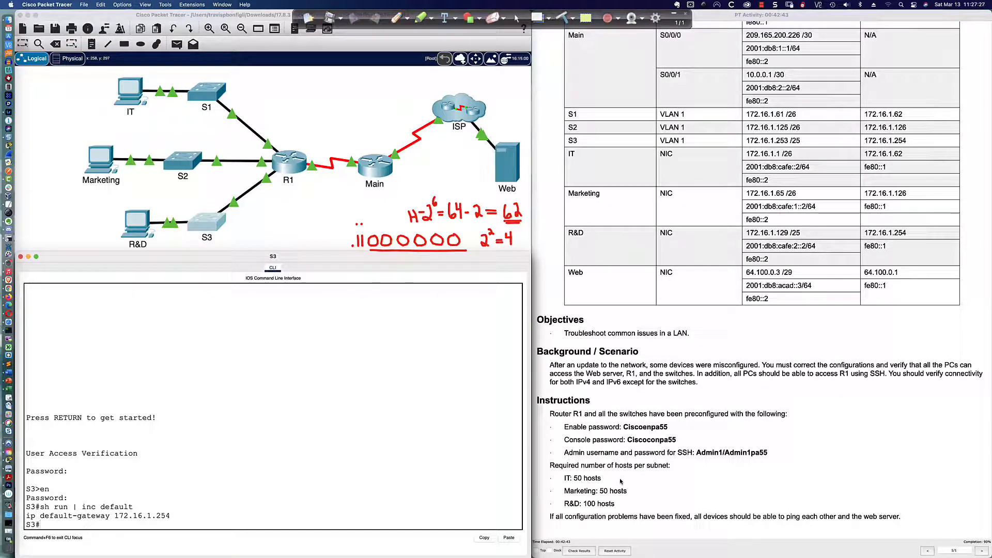
scroll(622, 480, up, 1)
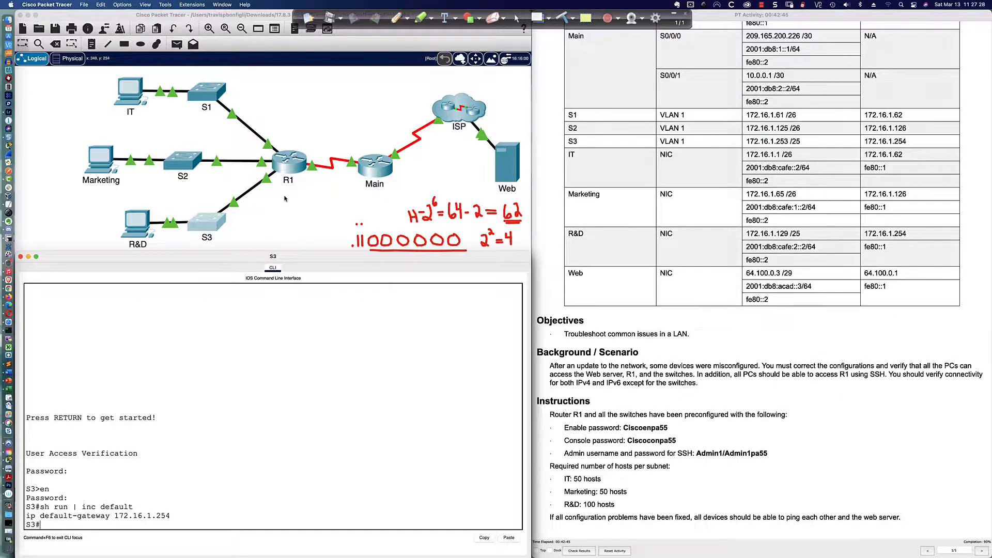
click(290, 167)
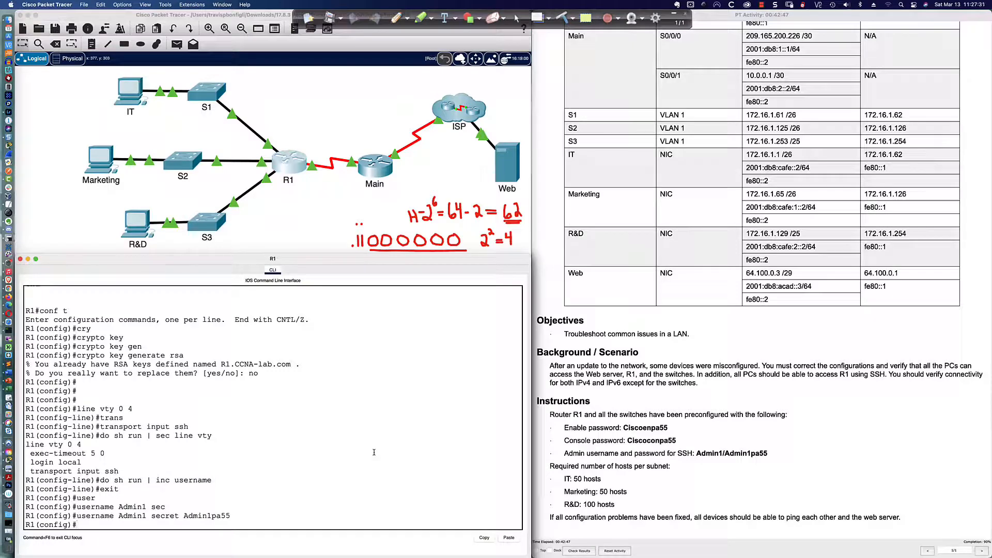
Step: On R1, leave configuration mode, save the running configuration, and run 'sh run'
text(end)
key(Return)
text(wrim)
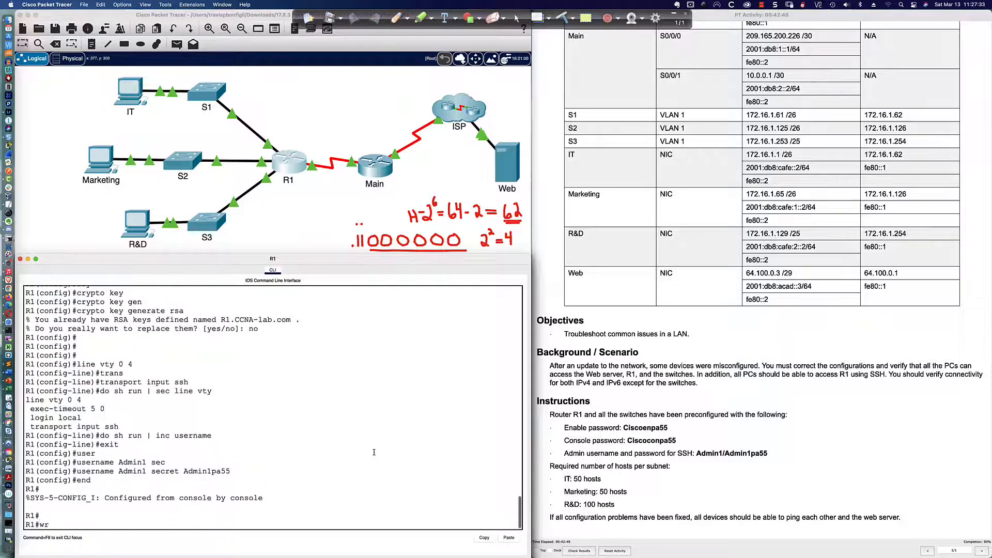
key(Return)
key(Return)
key(Return)
key(Return)
text(sh run)
key(Return)
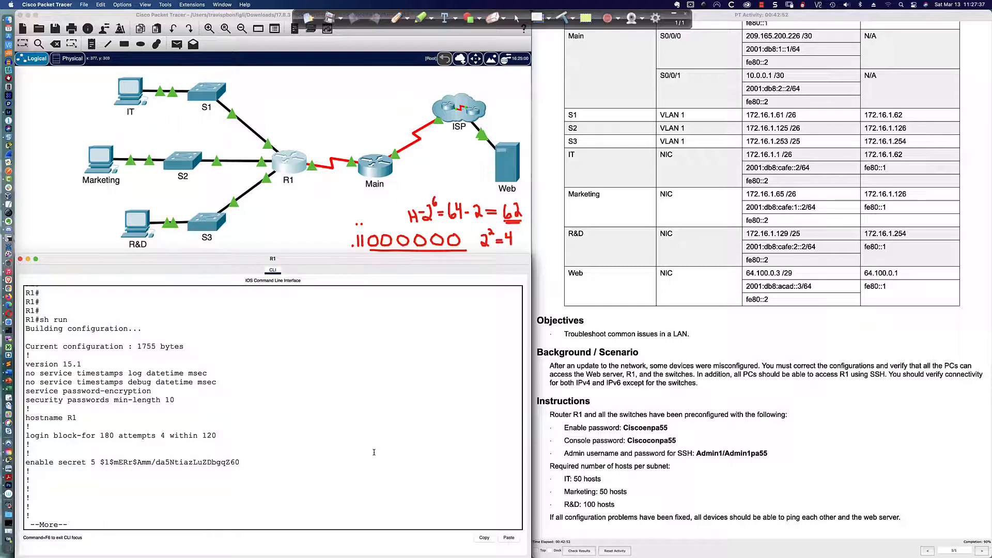
Step: Page through R1's running config from domain settings to the serial interfaces and Vlan1
key(Return)
key(Return)
key(Return)
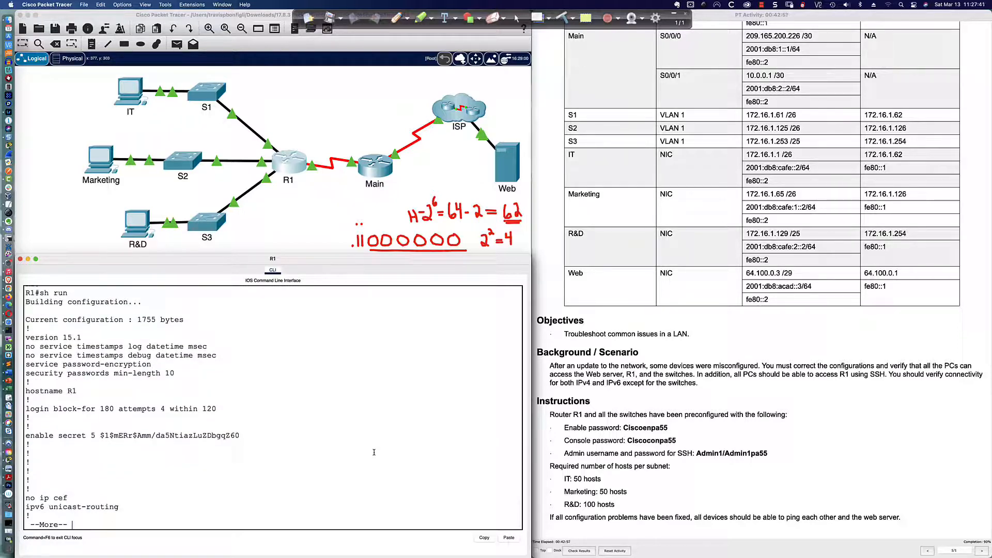
key(Return)
key(Return)
key(Return)
key(Return)
key(Return)
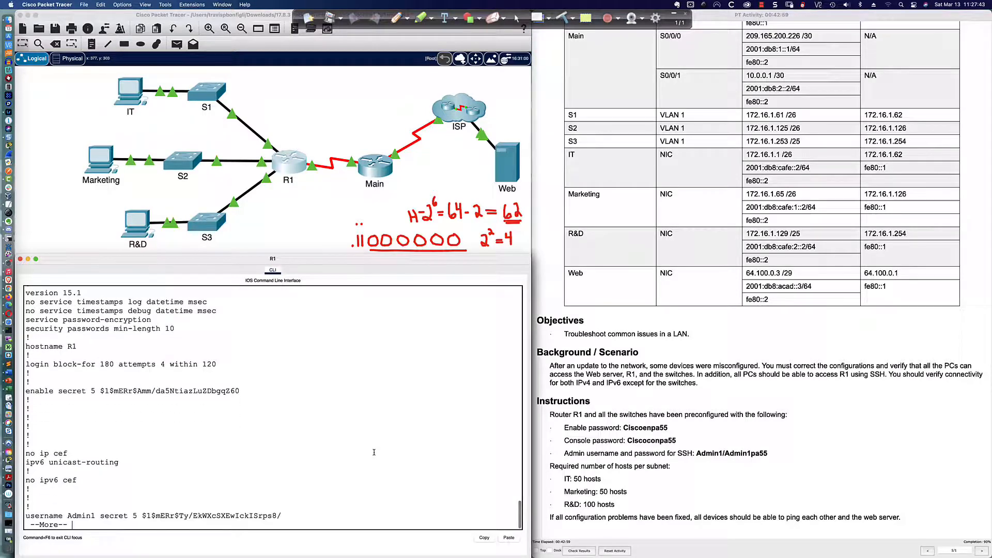
key(Return)
key(Return)
key(Return)
key(Return)
key(Return)
key(Return)
key(Return)
key(Return)
key(Return)
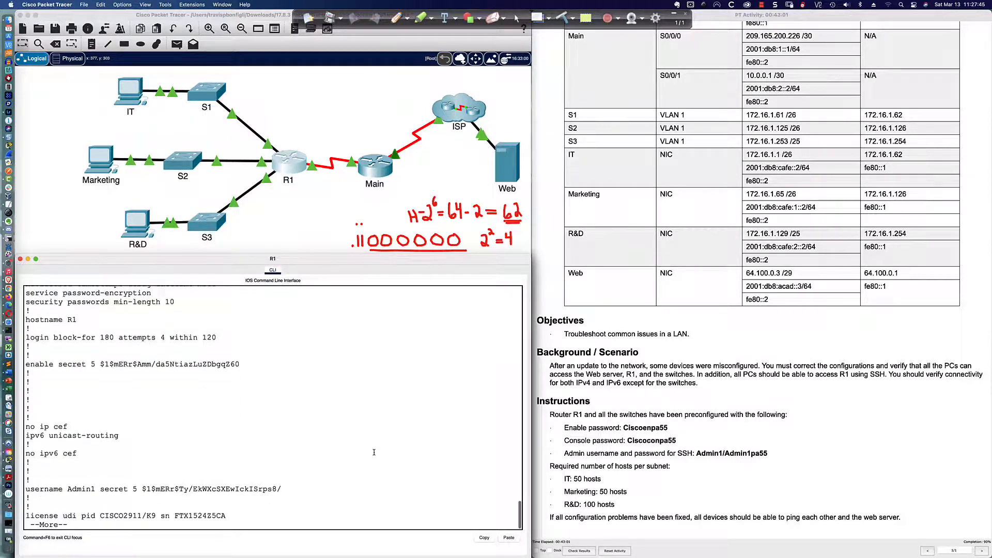
key(Return)
key(Return)
key(Return)
key(Return)
key(Return)
key(Return)
key(Return)
key(Return)
key(Return)
key(Return)
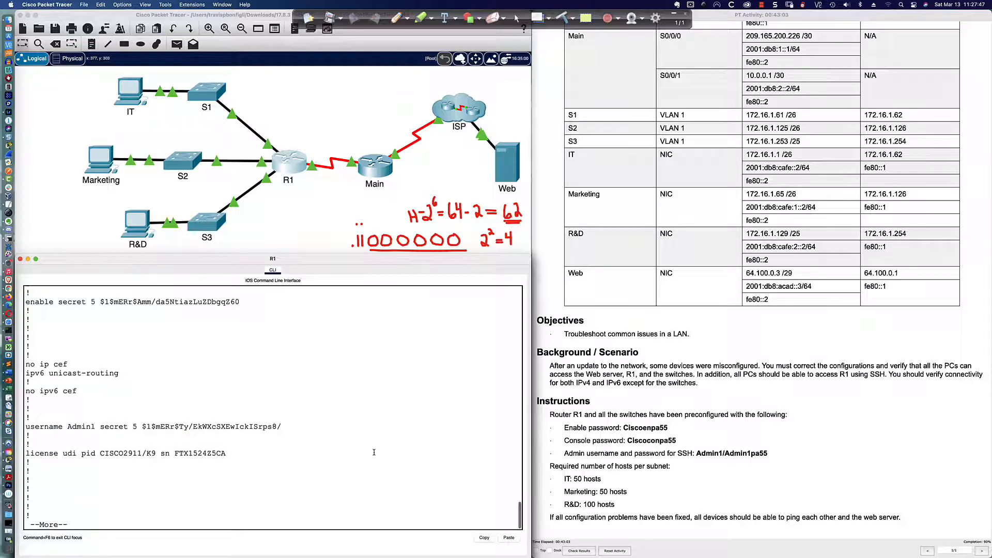
key(Return)
key(Return)
key(Return)
key(Return)
key(Return)
key(Return)
key(Return)
key(Return)
key(Return)
key(Return)
key(Return)
key(Return)
key(Return)
key(Return)
key(Return)
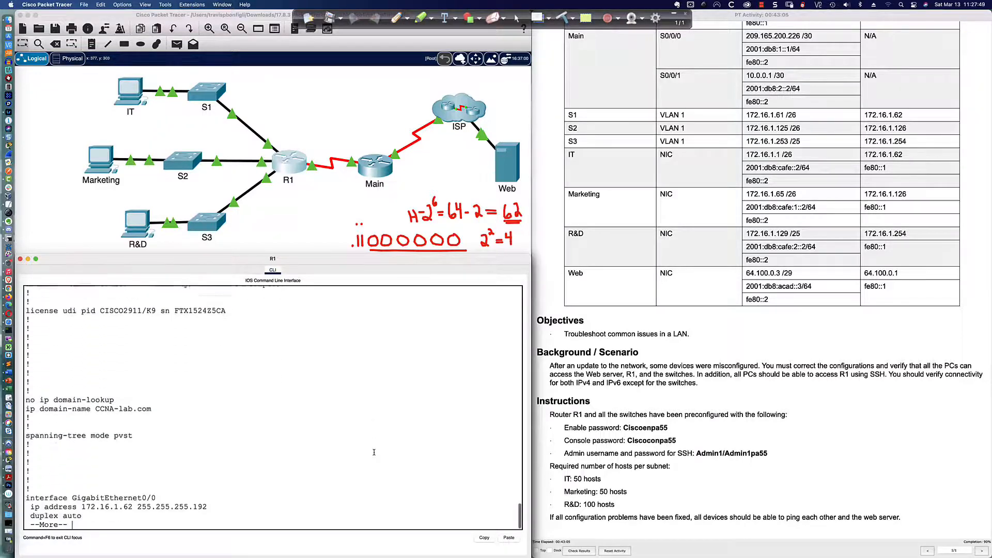
key(Return)
key(Return)
key(Return)
key(Return)
key(Return)
key(Return)
key(Return)
key(Return)
key(Return)
key(Return)
key(Return)
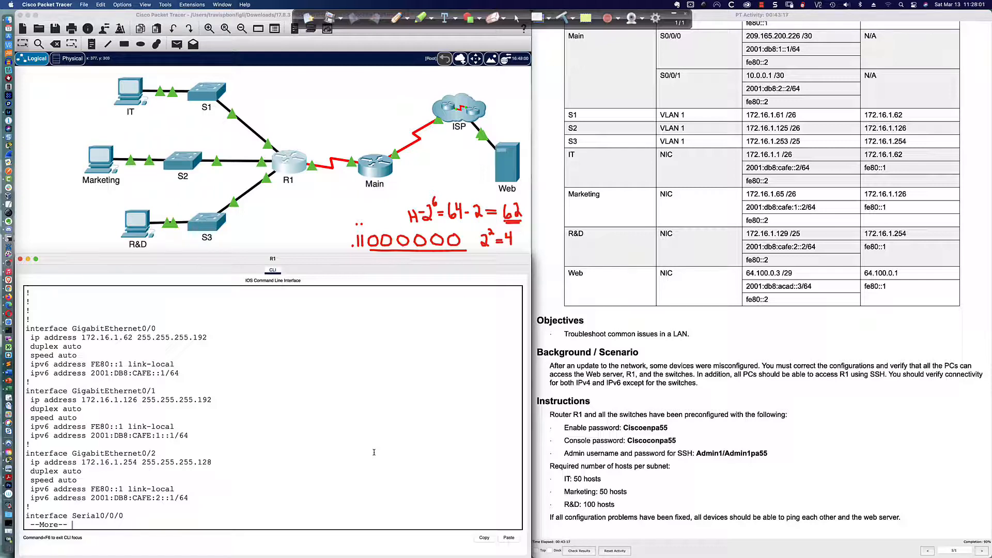
key(Return)
key(Return)
key(Return)
key(Return)
key(Return)
key(Return)
key(Return)
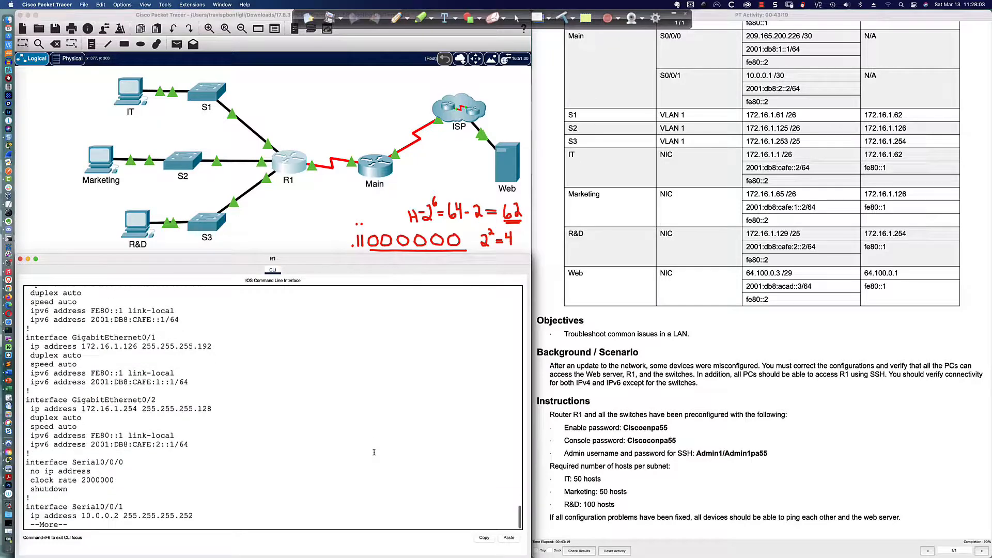
key(Return)
key(Return)
key(Return)
key(Return)
key(Return)
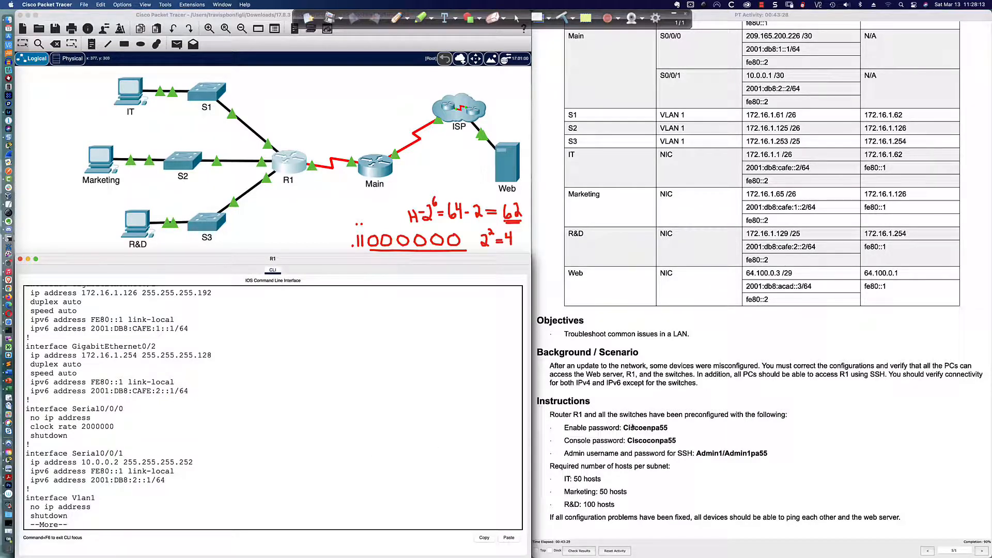
Step: Review the earlier output, then page to the end of R1's config and get an R1# prompt
scroll(593, 430, up, 5)
scroll(632, 428, up, 1)
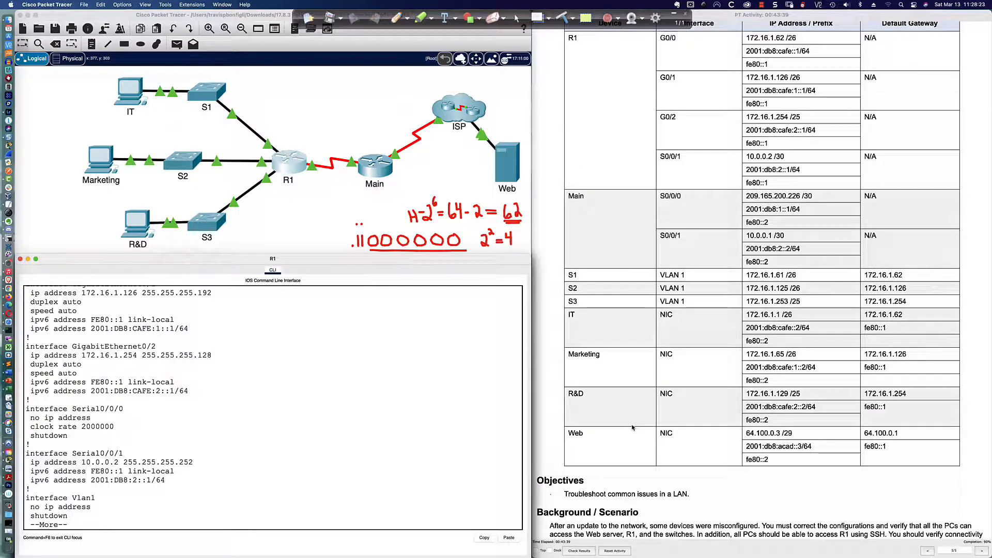
scroll(632, 428, down, 3)
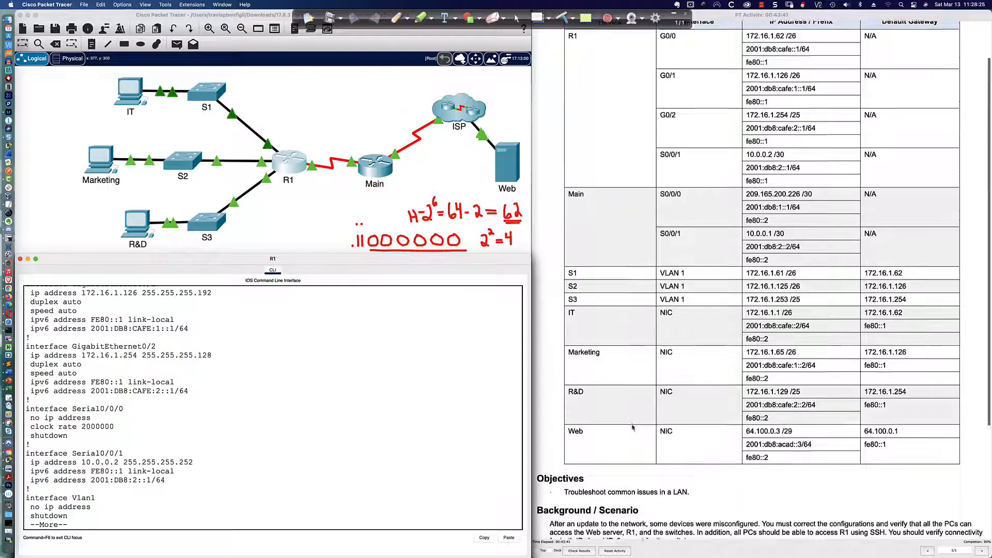
scroll(633, 428, down, 10)
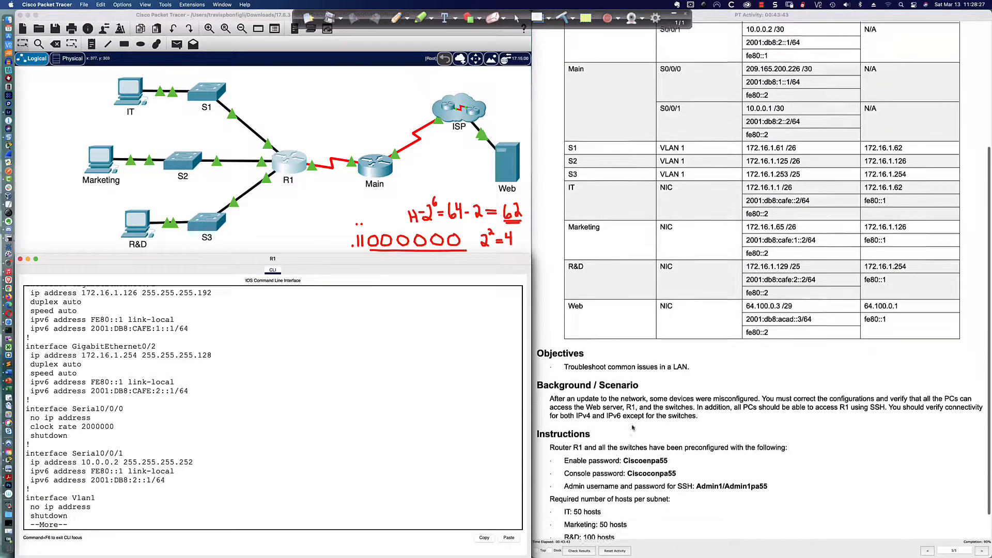
click(342, 503)
key(Return)
key(Return)
key(Return)
key(Return)
key(Return)
key(Return)
key(Return)
key(Return)
key(Return)
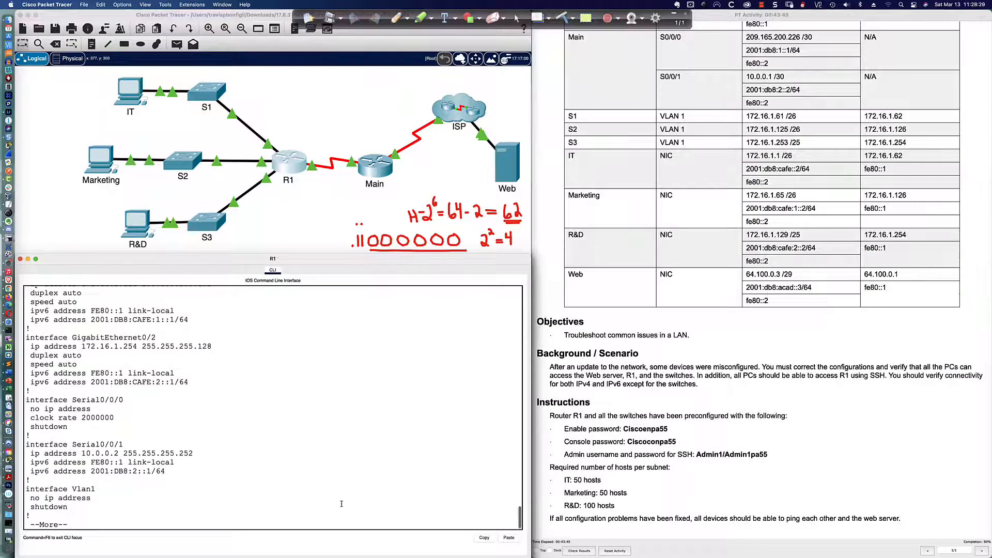
key(Return)
key(Return)
key(Return)
key(Return)
key(Return)
key(Return)
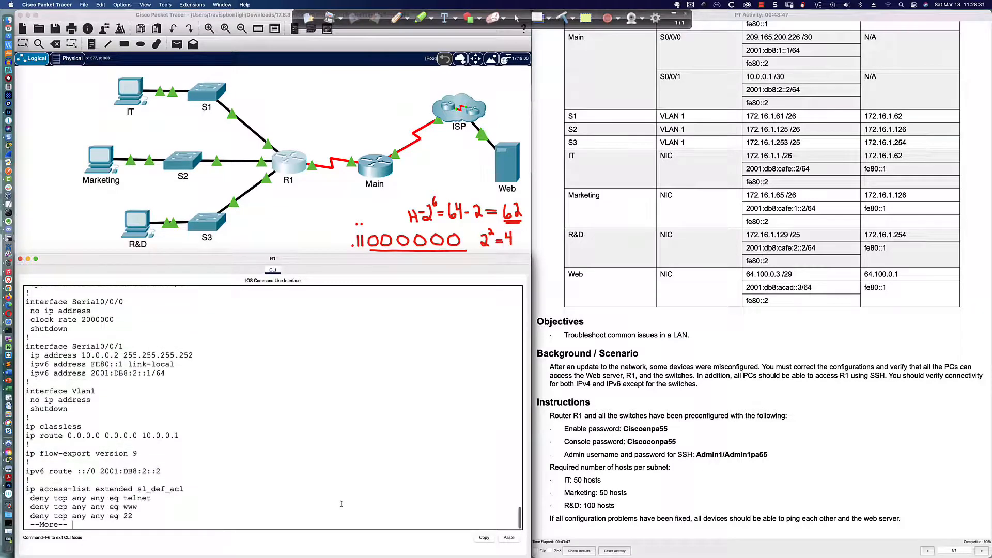
key(Return)
key(Return)
key(Return)
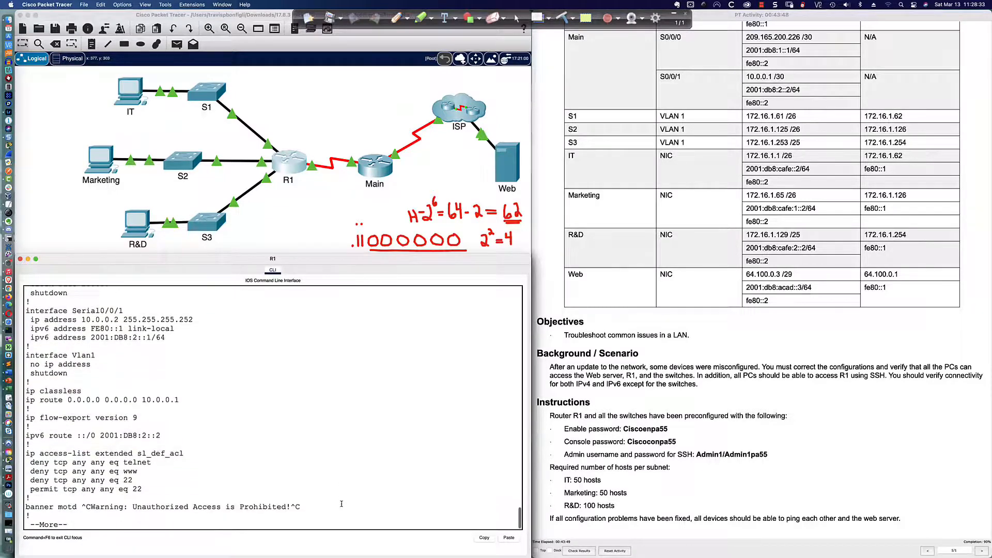
key(Return)
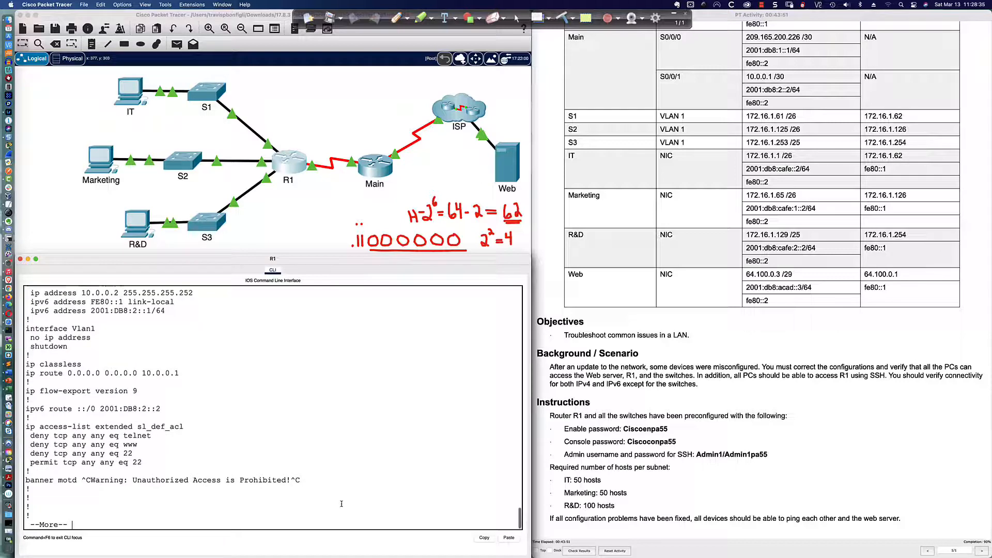
key(Return)
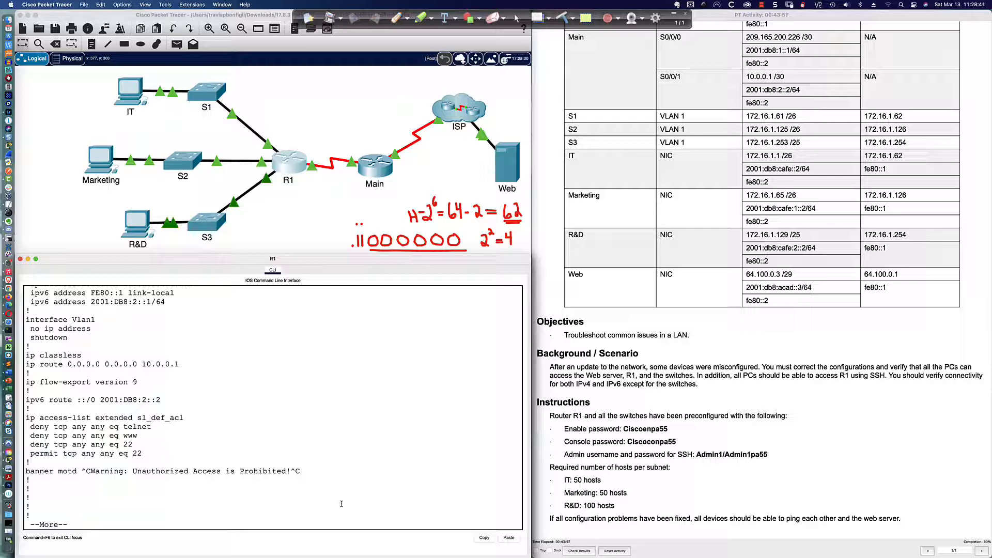
key(Return)
key(Return)
key(Return)
key(Return)
key(Return)
key(Return)
key(Return)
key(Return)
key(Return)
key(Return)
key(Return)
key(Return)
key(Return)
key(Return)
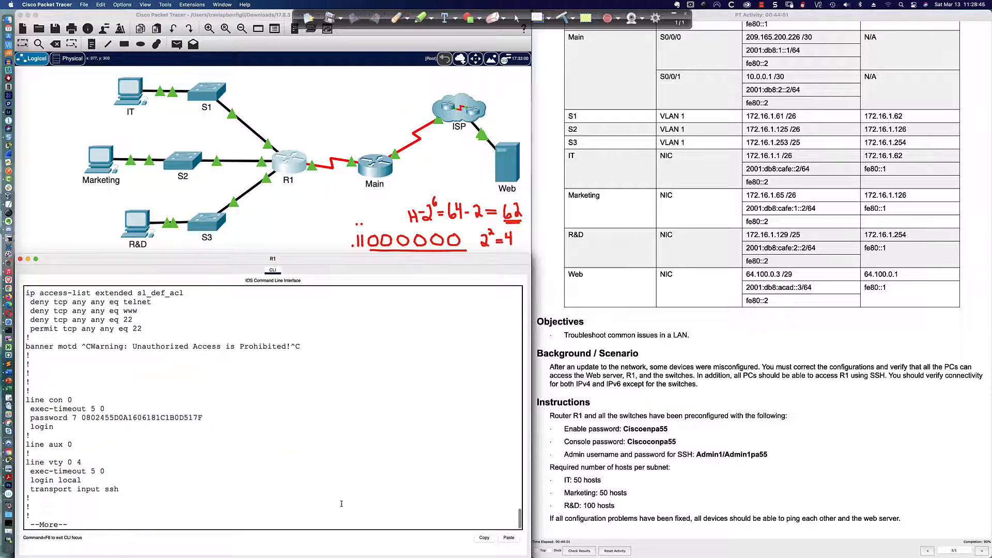
key(Return)
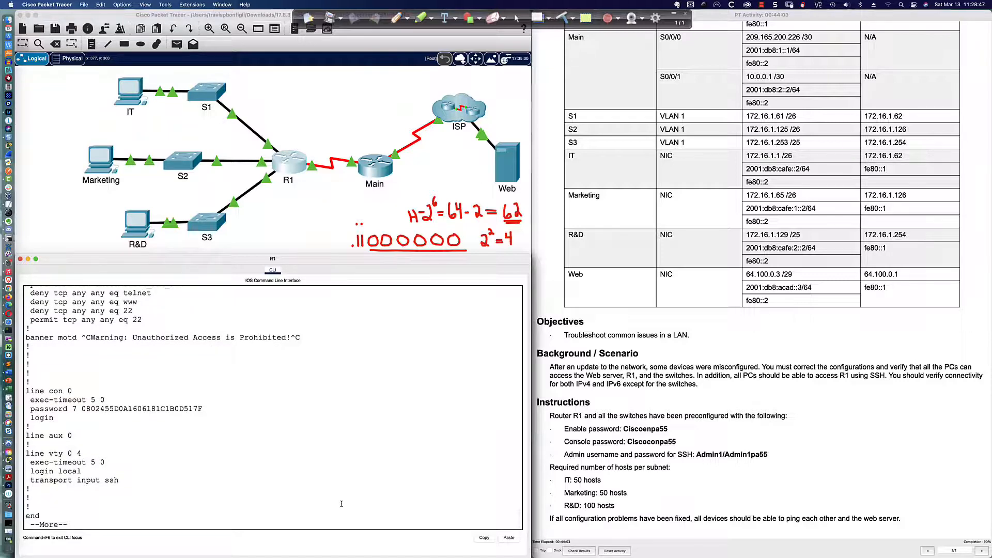
key(Return)
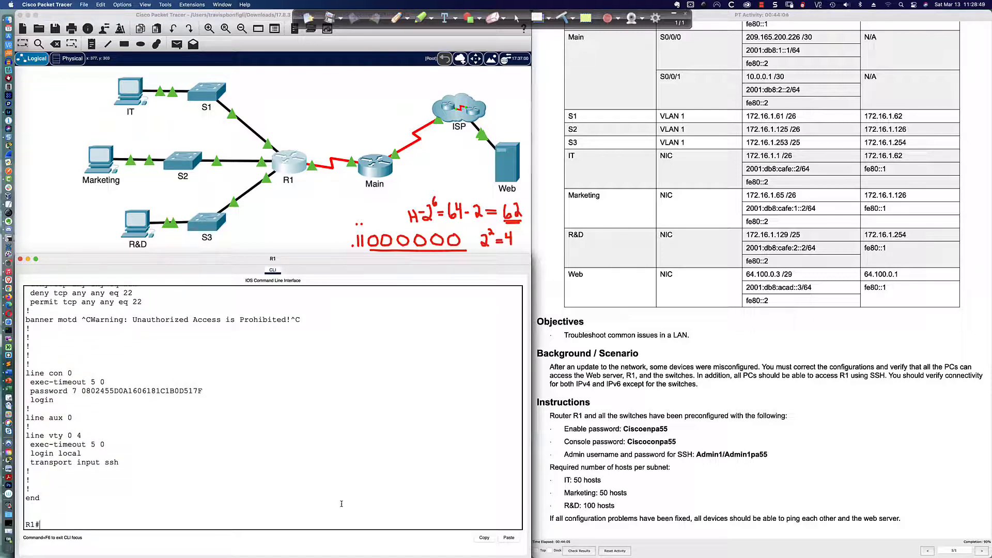
key(Return)
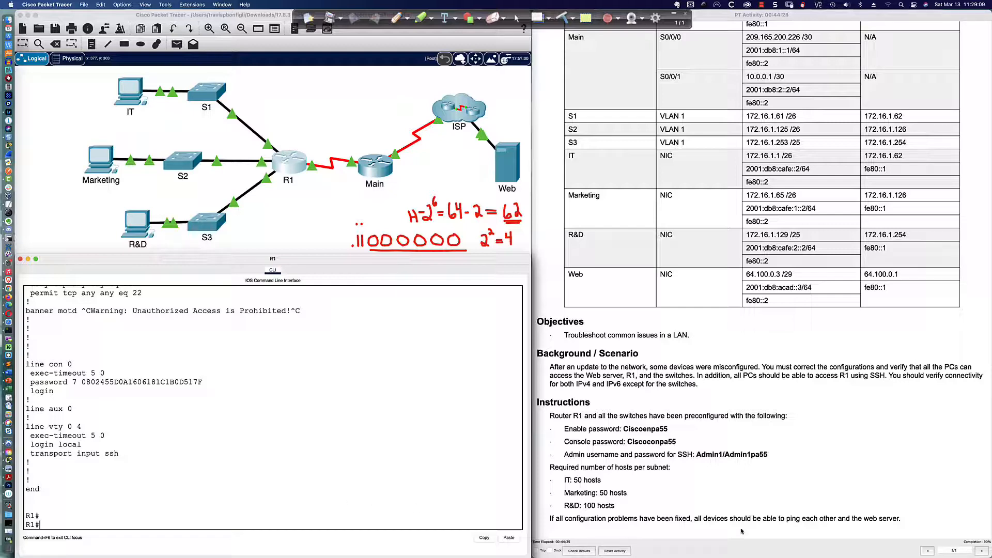
Step: Check results, see IT Default Gateway flagged Incorrect under Assessment Items, and close the results window
click(582, 550)
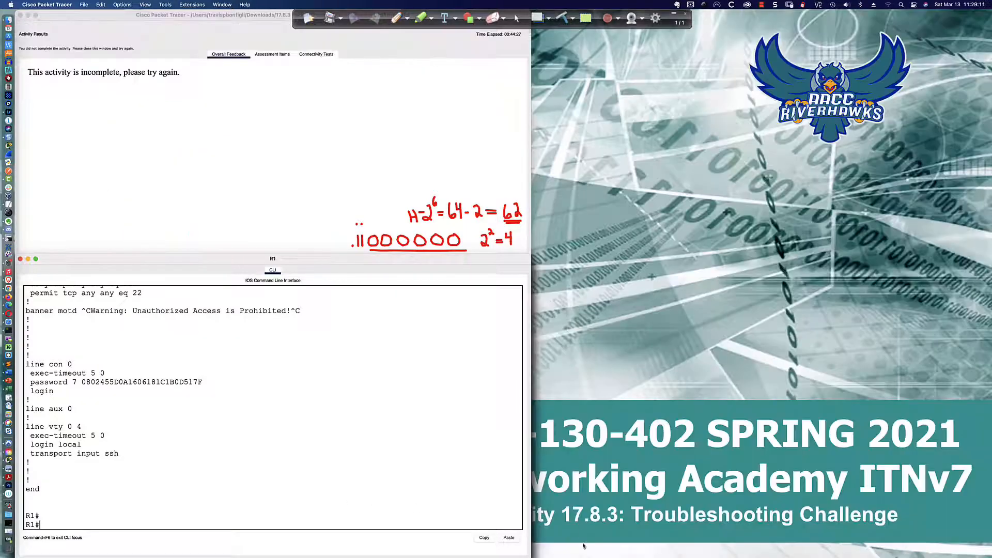
click(274, 56)
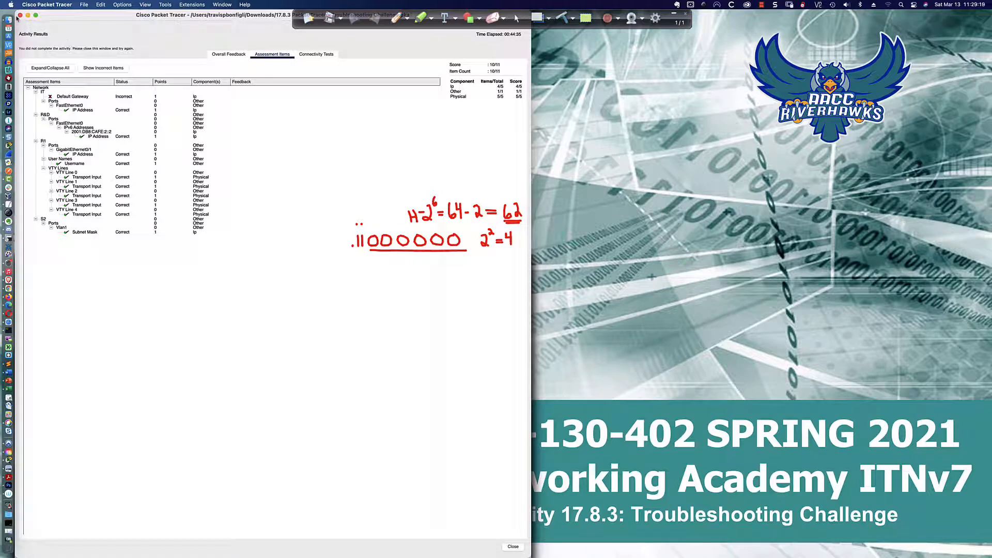
click(20, 16)
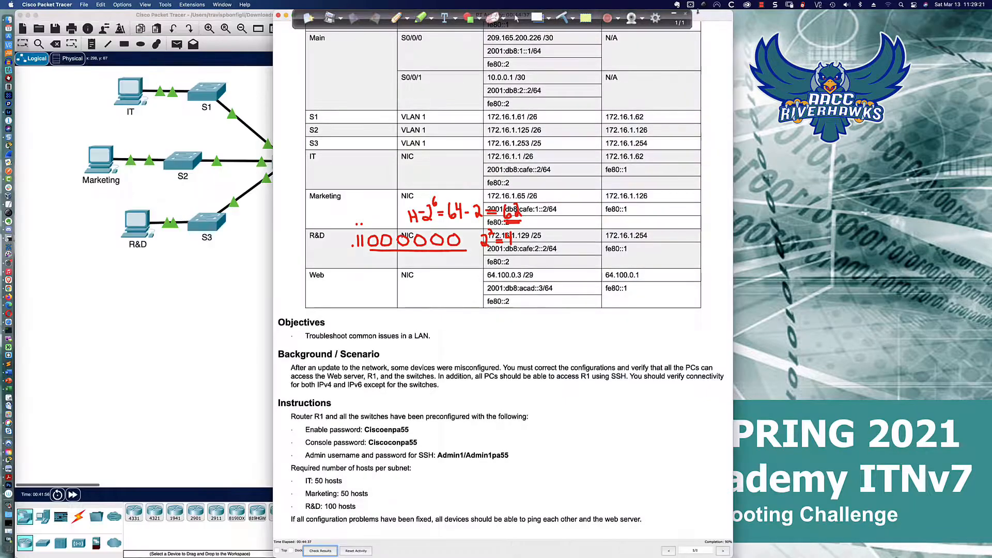
double_click(784, 15)
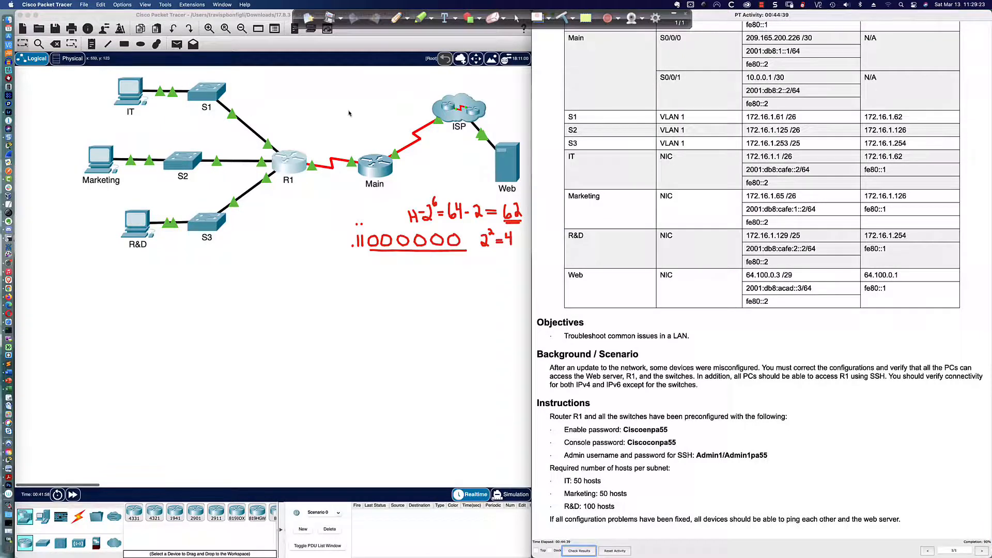
Step: In the IT PC's IP Configuration, replace the default gateway with 172.16.1.62
click(117, 96)
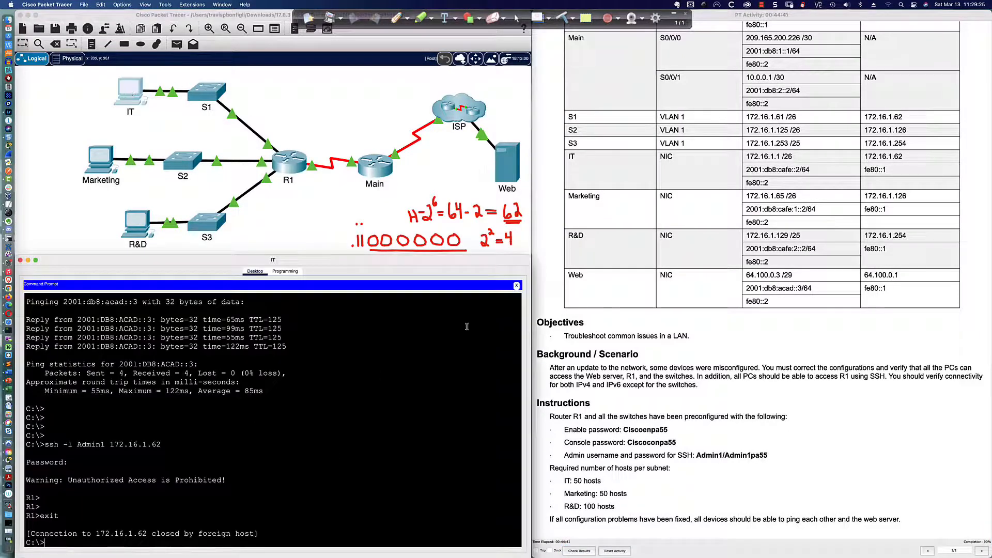
click(517, 286)
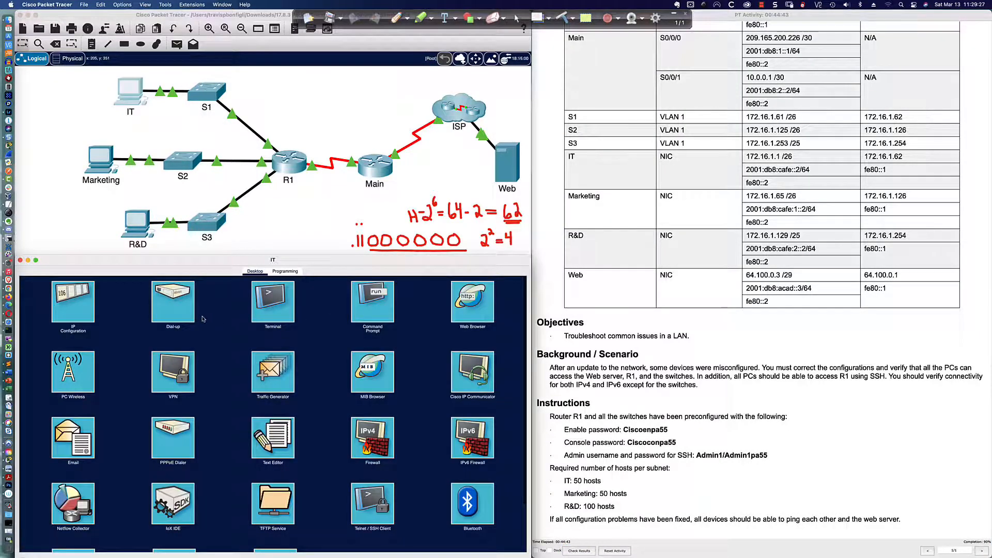
click(80, 310)
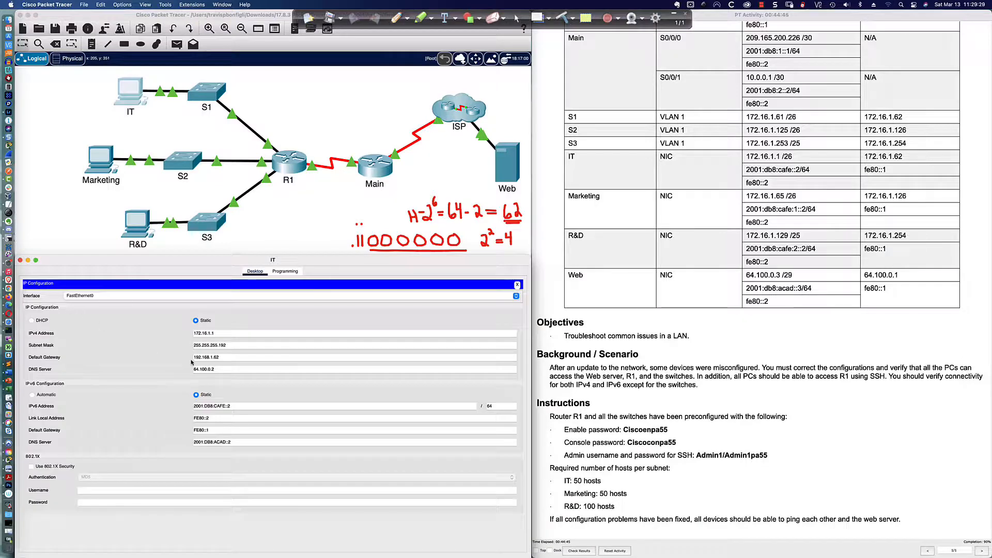
click(230, 357)
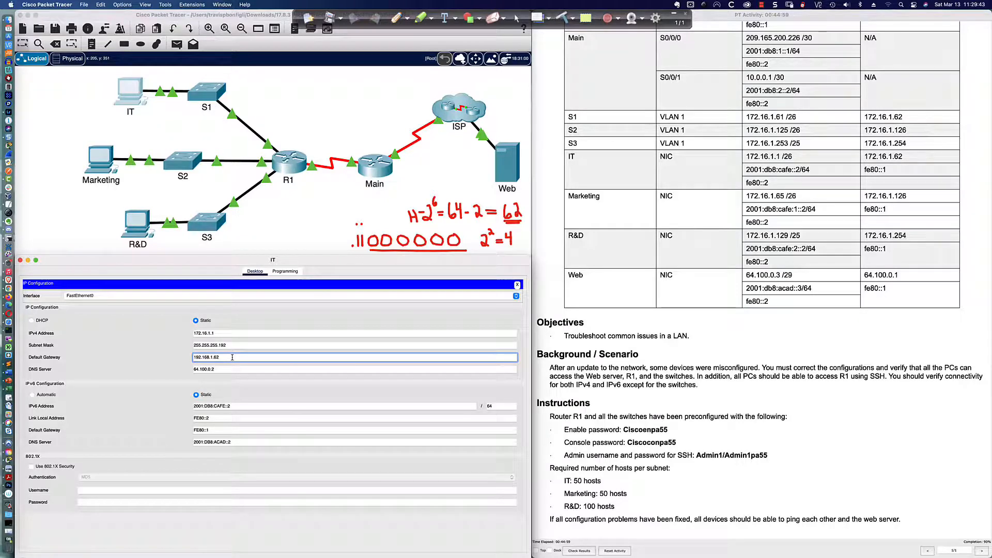
key(BackSpace)
key(BackSpace)
key(BackSpace)
key(BackSpace)
key(BackSpace)
key(BackSpace)
key(BackSpace)
text(172.16)
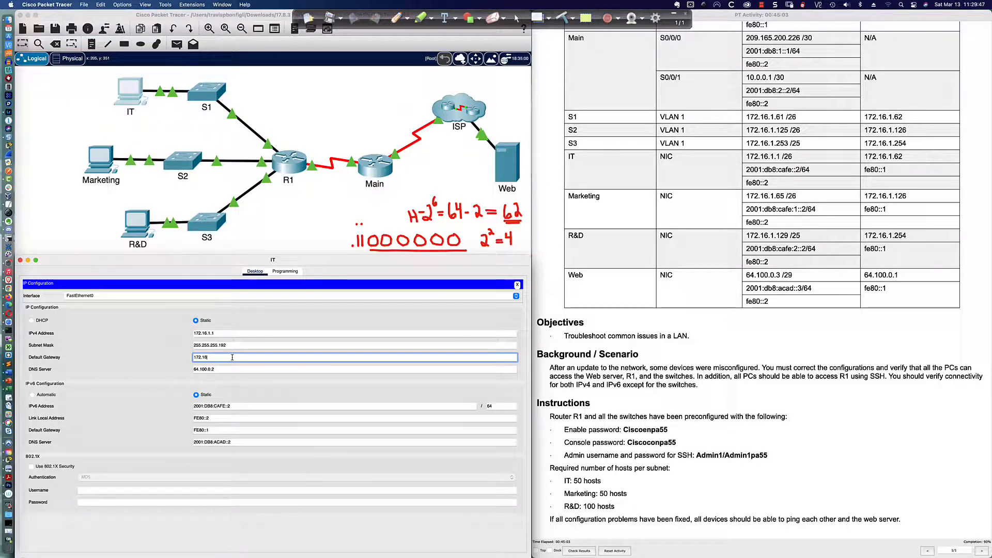
text(.1.62)
key(Tab)
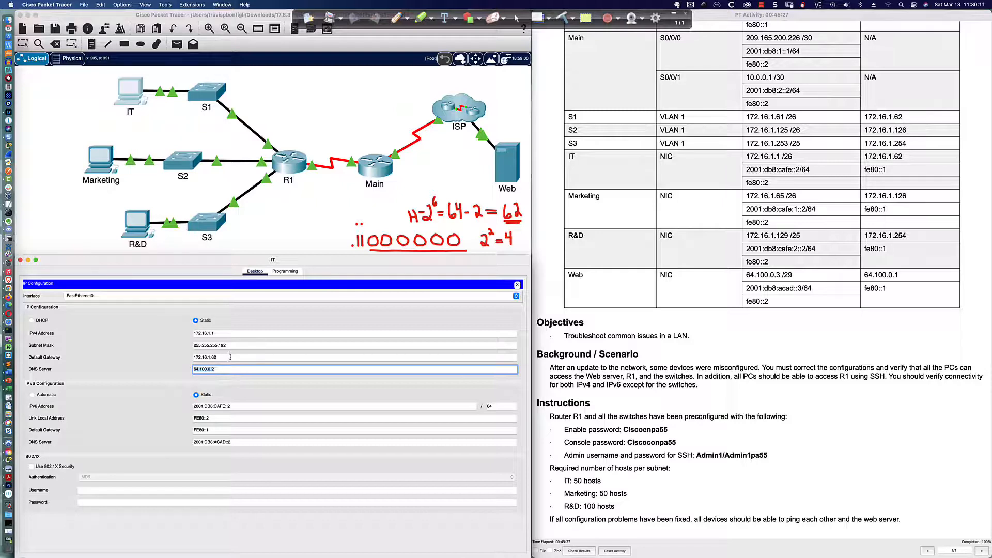
click(217, 334)
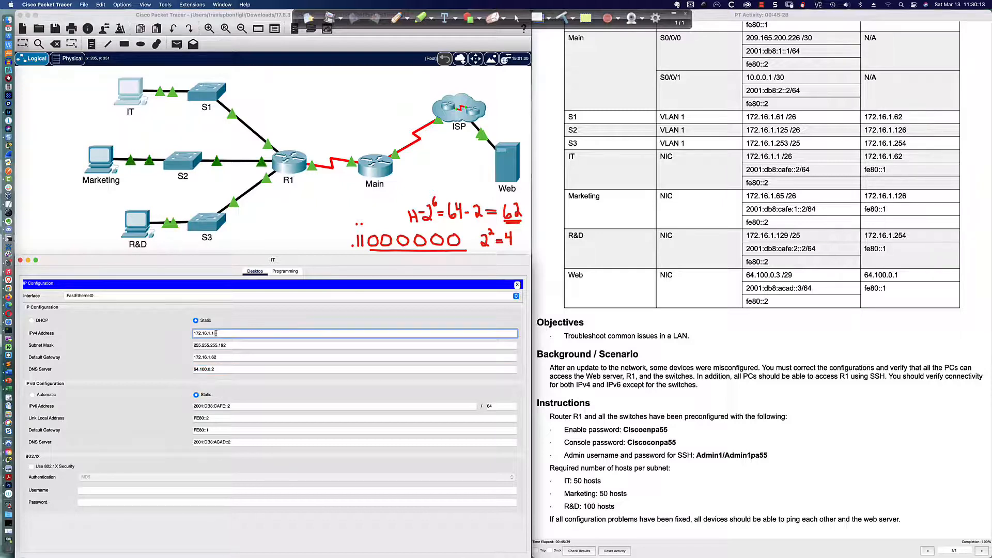
click(396, 18)
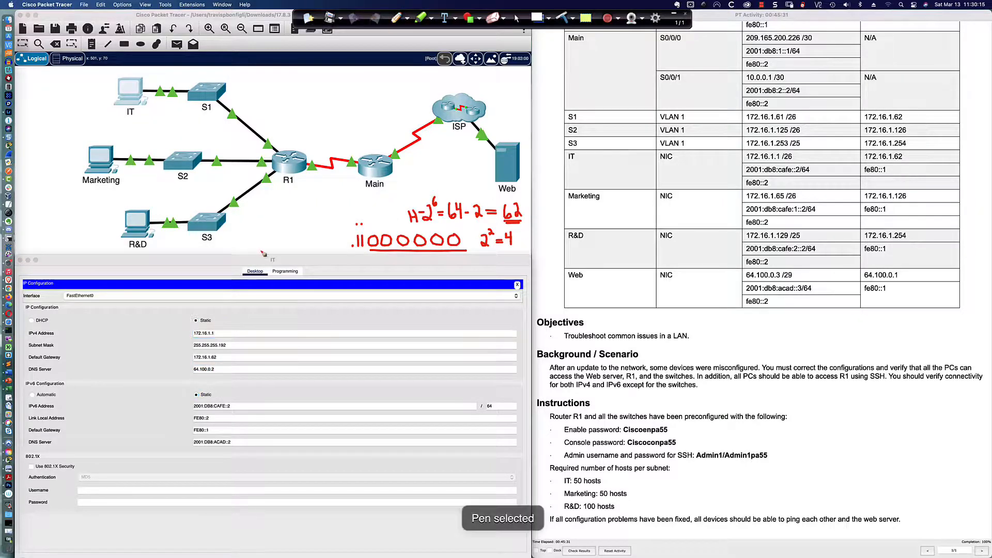
Step: Draw arrows marking the IT PC's IPv4 address and default gateway, then clear the annotations
drag(172, 335, 191, 336)
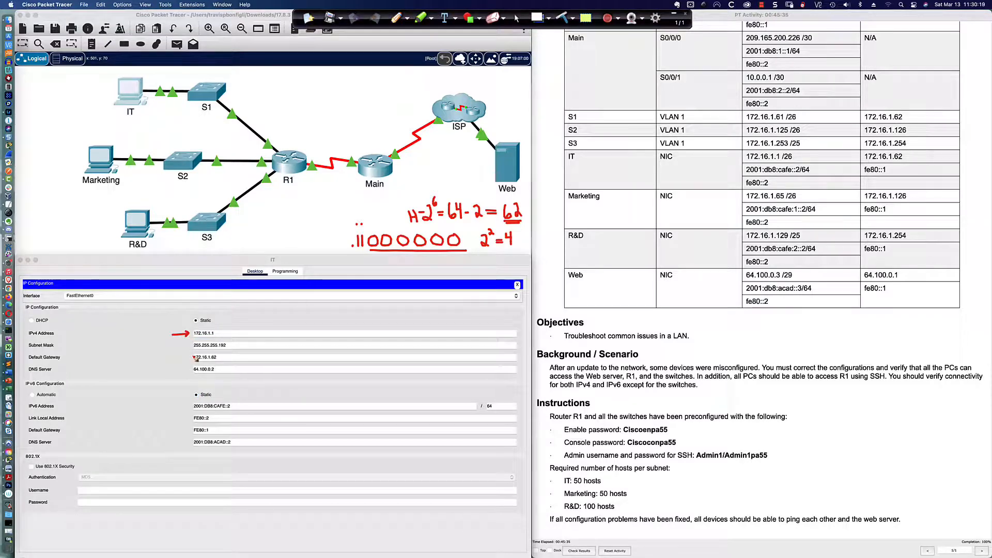
drag(180, 360, 191, 357)
click(517, 19)
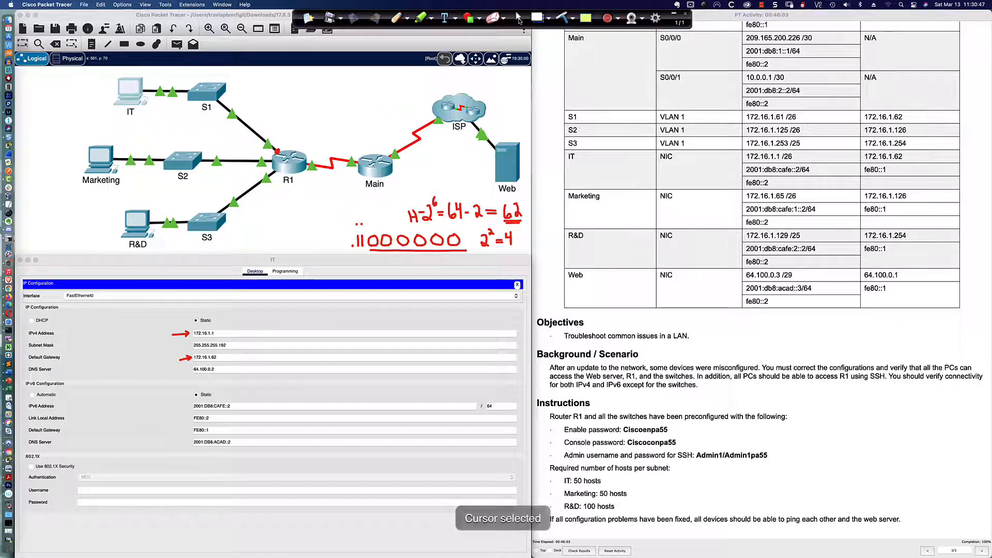
click(566, 18)
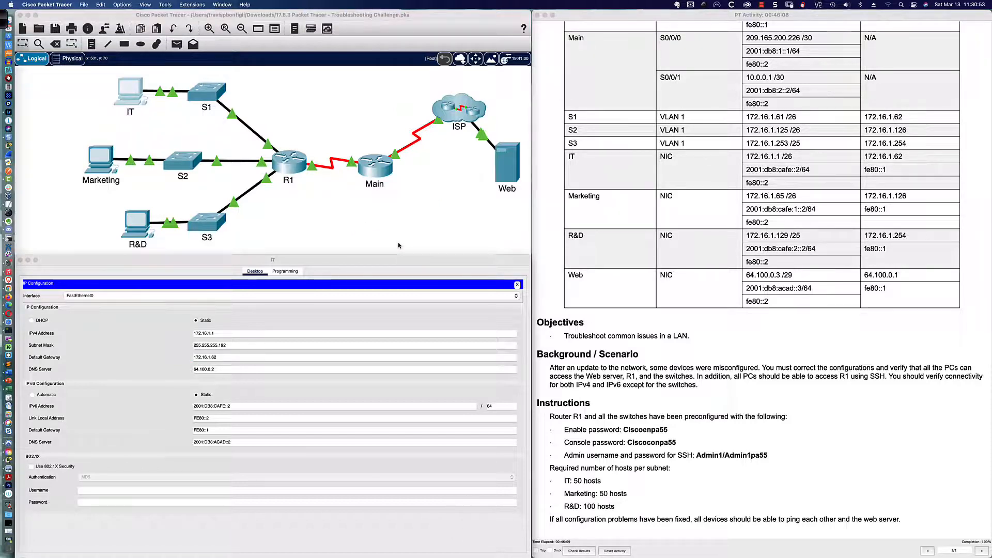
key(super+Tab)
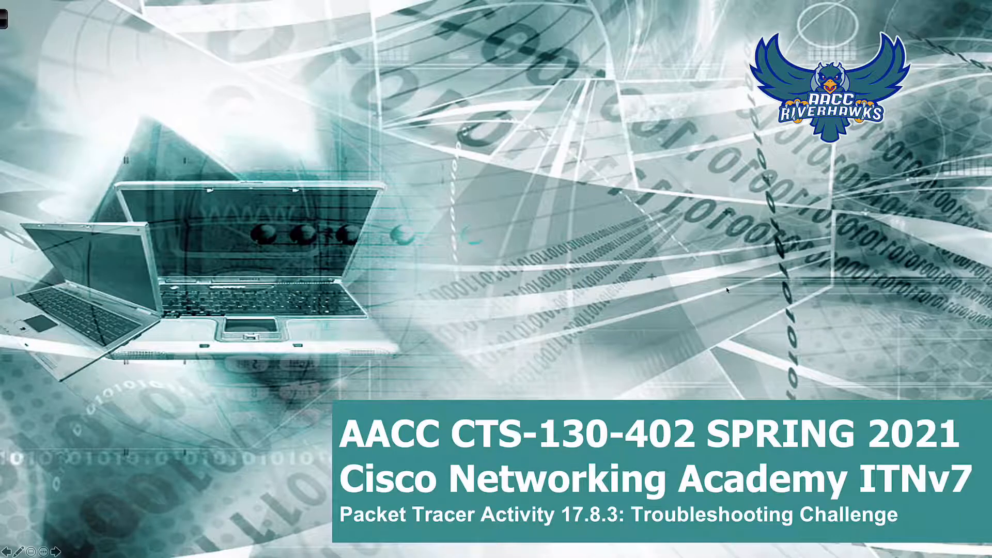